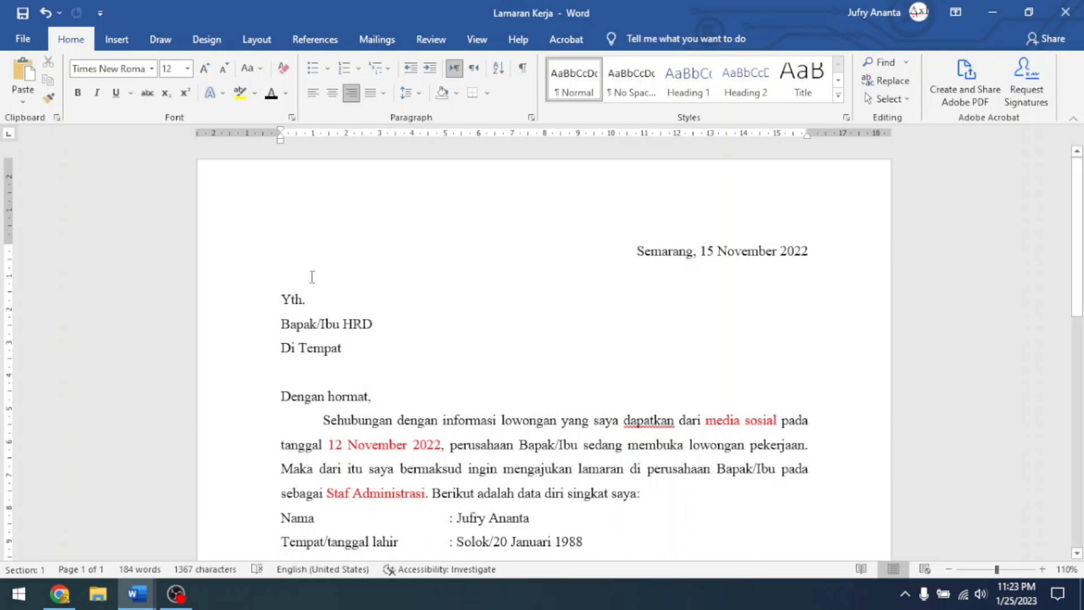
# Read through the whole job application letter, from the date line down to the signature block.
pyautogui.scroll(-1, 314, 275)
pyautogui.scroll(1, 351, 272)
pyautogui.scroll(-5, 369, 271)
pyautogui.scroll(-3, 377, 280)
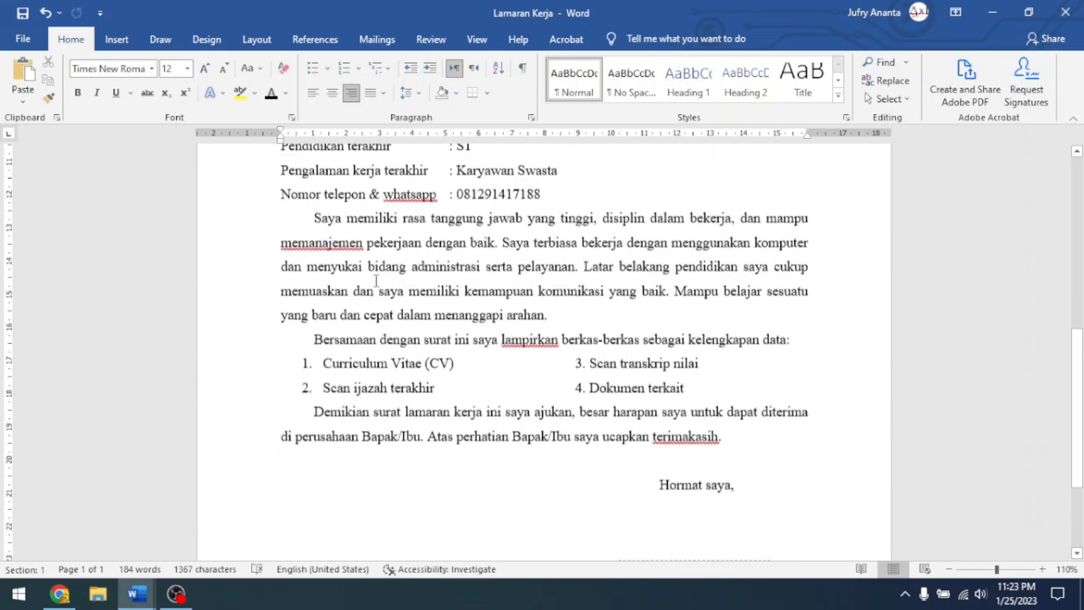
pyautogui.scroll(8, 375, 280)
pyautogui.scroll(-7, 379, 281)
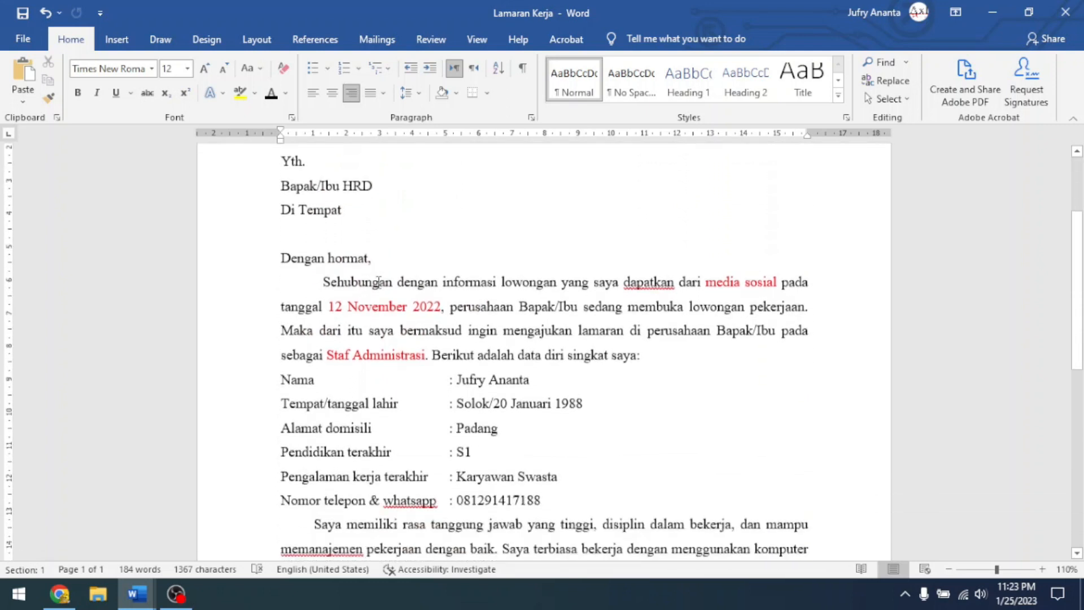
pyautogui.scroll(-1, 380, 284)
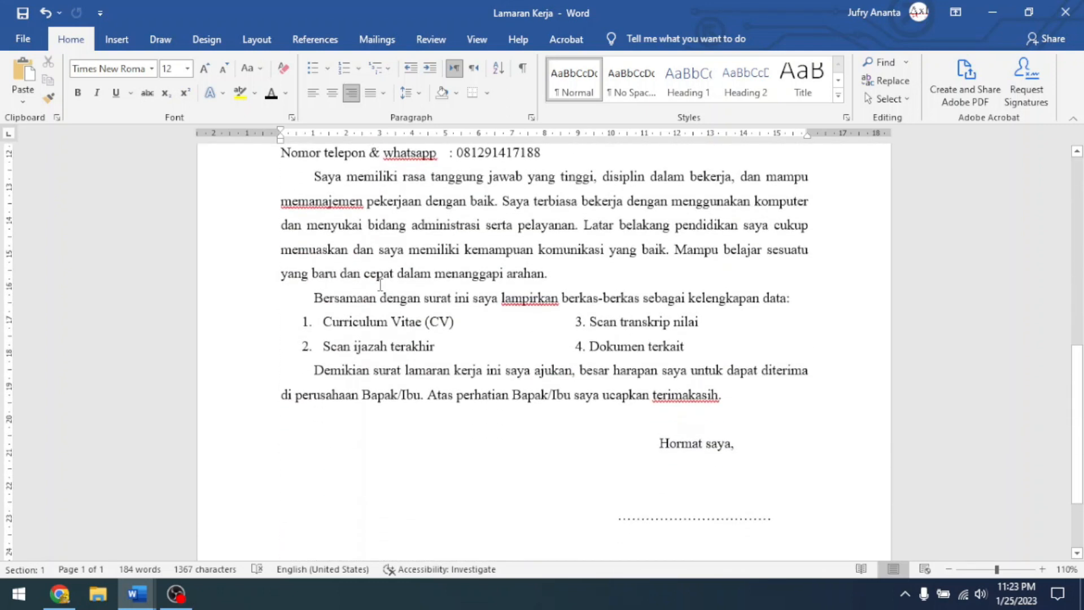
pyautogui.scroll(7, 380, 284)
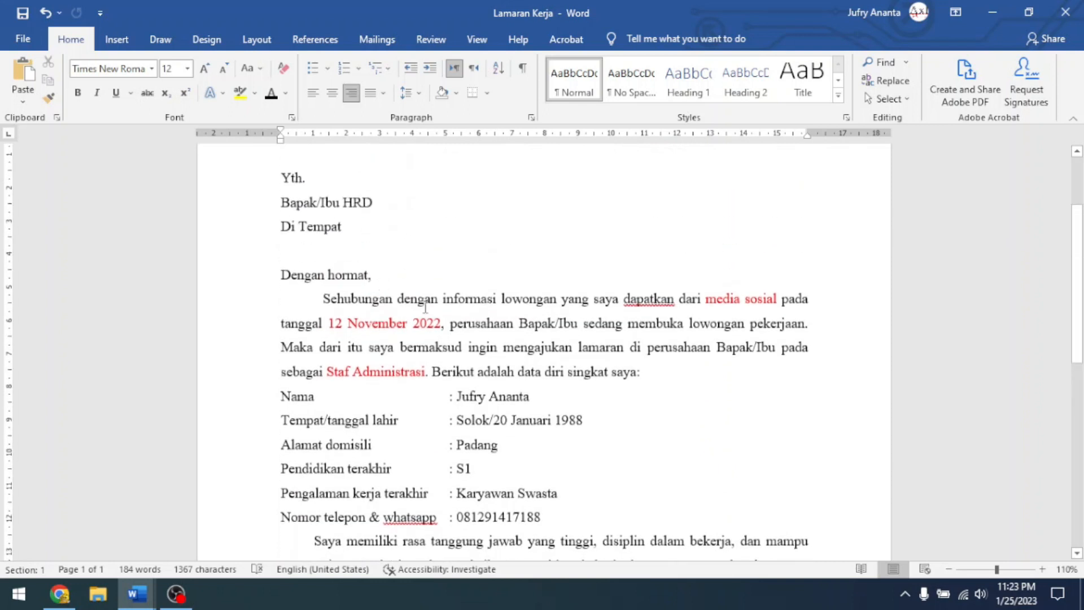
pyautogui.scroll(3, 448, 290)
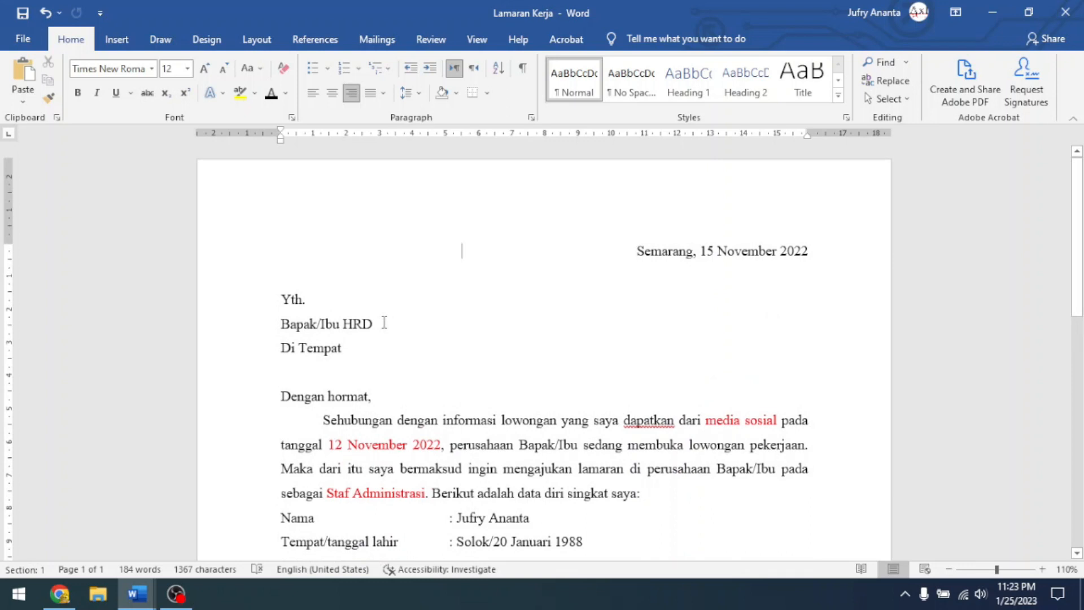
# Add the placeholder text "nama perusahaan" after "Bapak/Ibu HRD" in the letter's recipient line.
pyautogui.scroll(-1, 386, 324)
pyautogui.scroll(1, 384, 307)
pyautogui.click(379, 323)
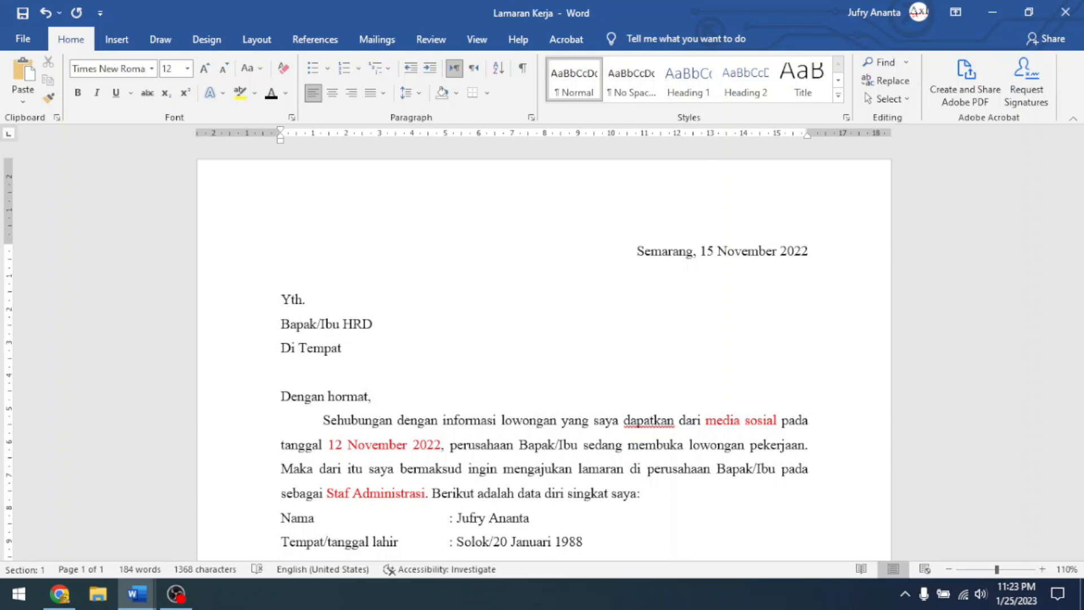
pyautogui.write('nama perusahaan')
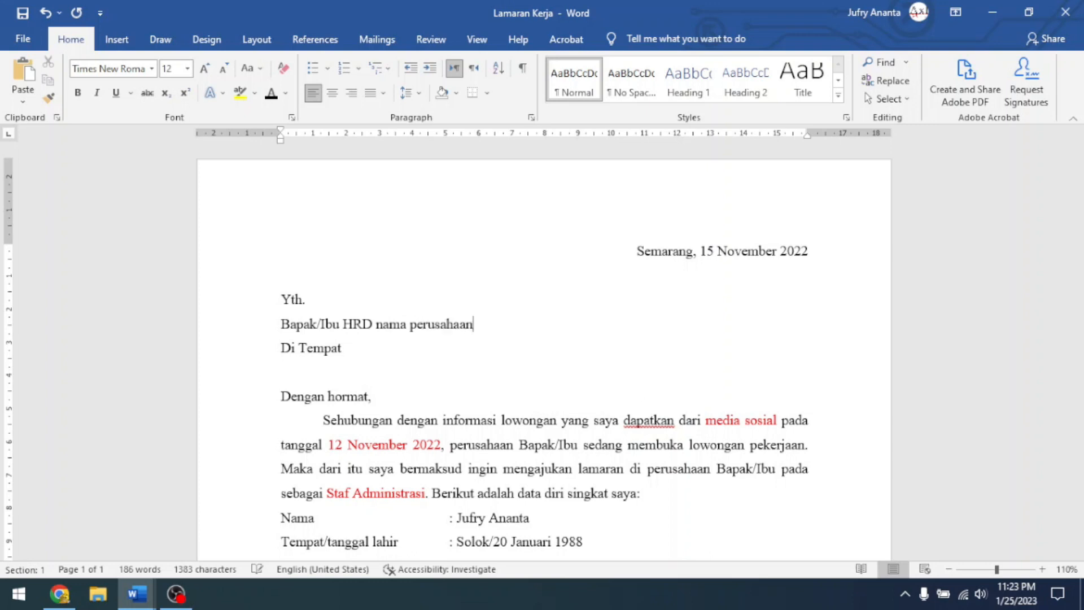
# Examine the changeable parts of the opening paragraph: the vacancy source, the vacancy date and the position applied for.
pyautogui.scroll(-2, 415, 329)
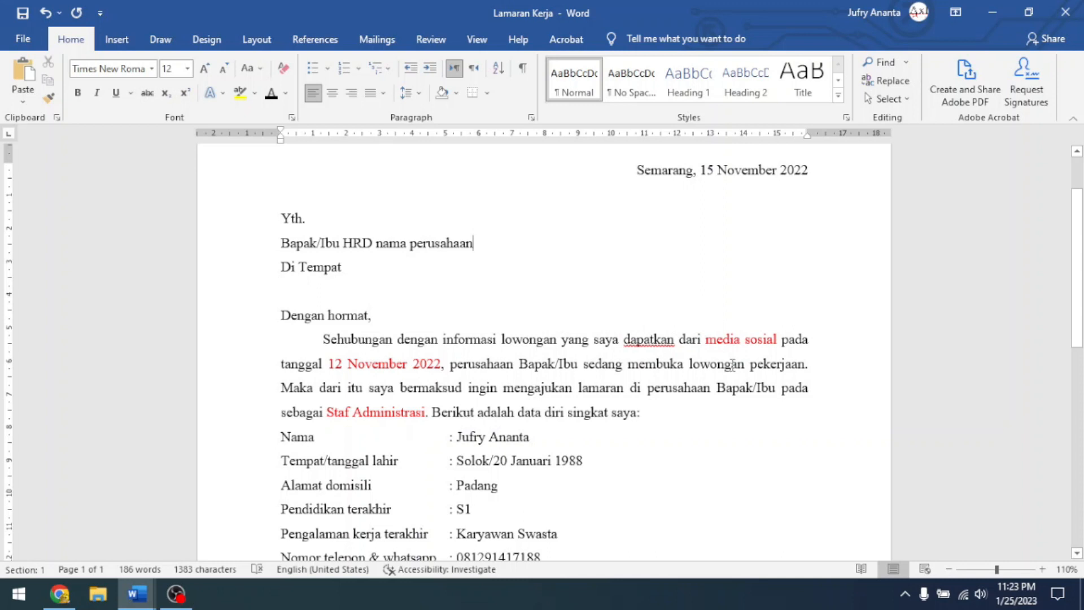
pyautogui.moveTo(780, 341); pyautogui.dragTo(706, 342)
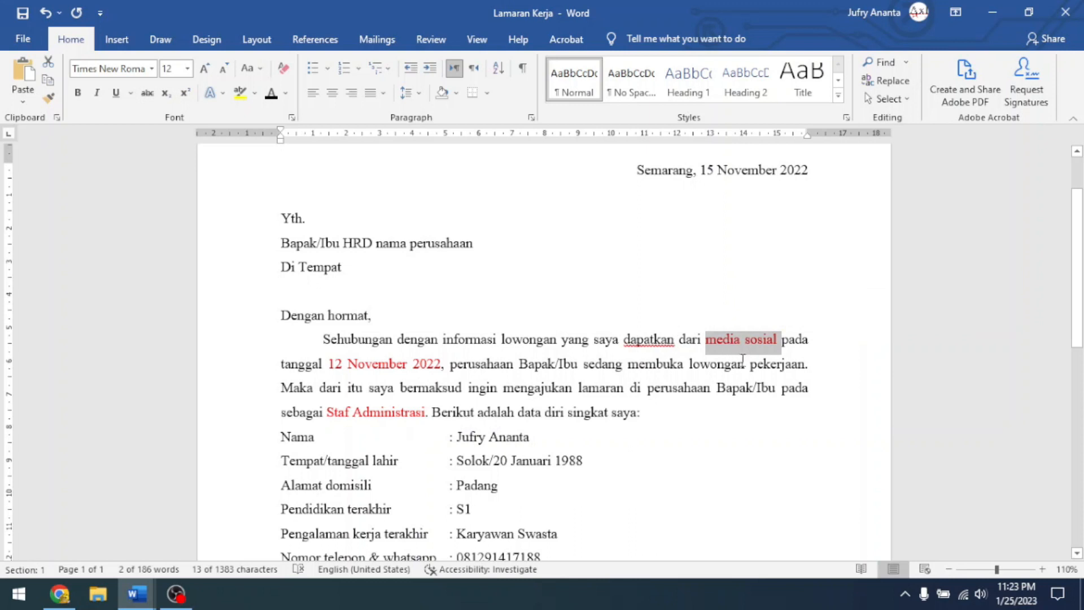
pyautogui.click(655, 341)
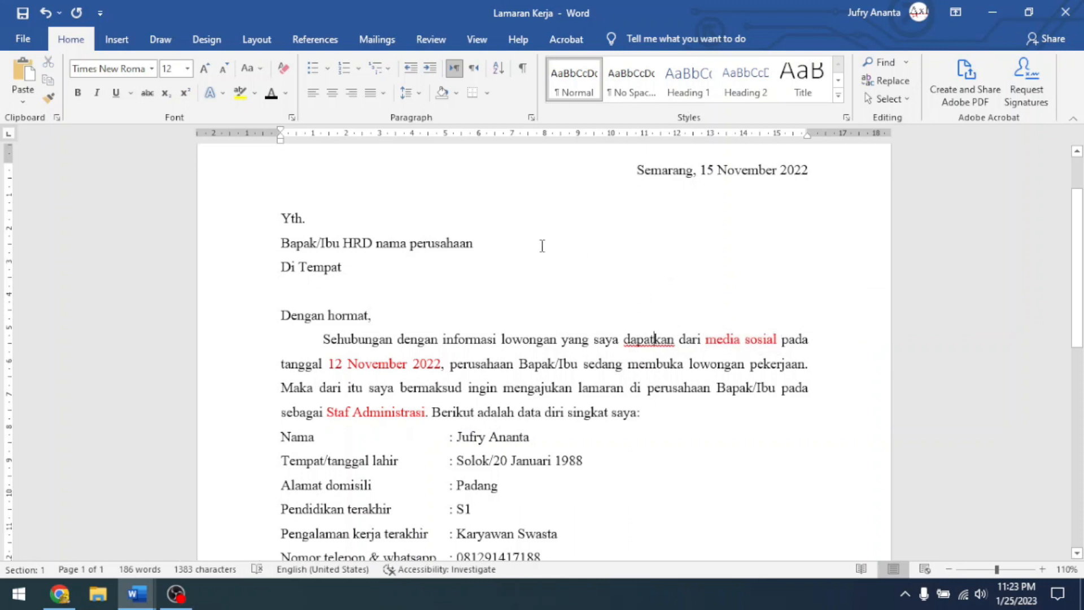
pyautogui.moveTo(449, 365); pyautogui.dragTo(390, 365)
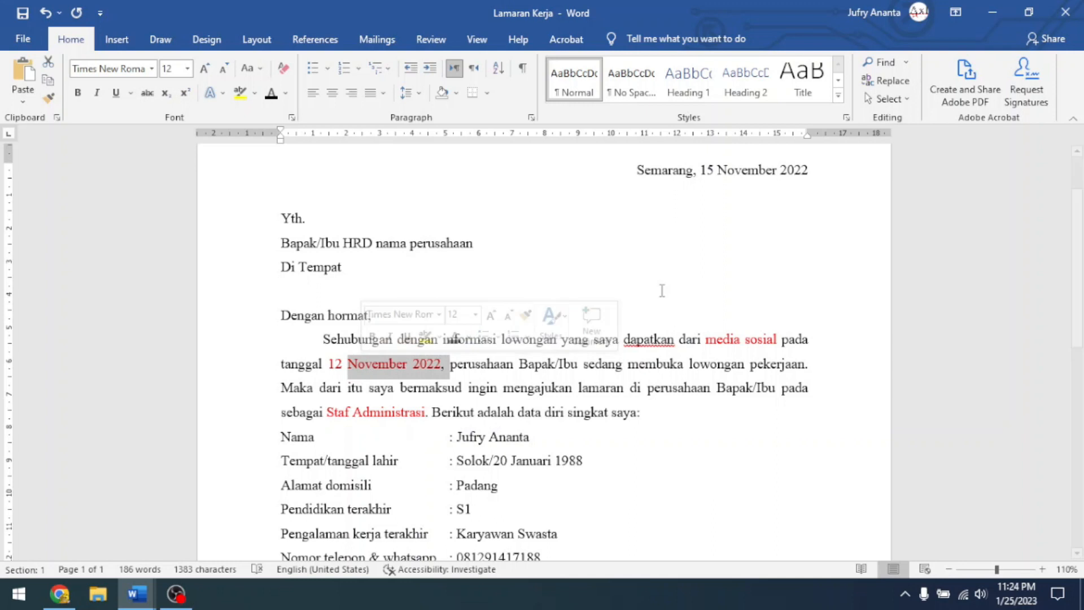
pyautogui.click(763, 340)
pyautogui.moveTo(781, 339); pyautogui.dragTo(706, 339)
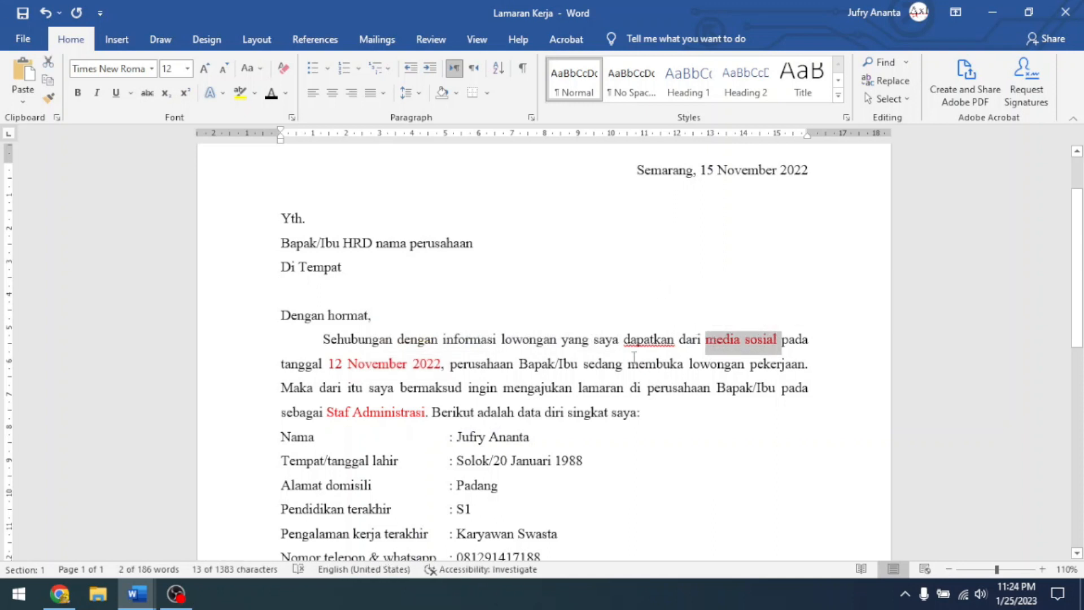
pyautogui.click(724, 339)
pyautogui.scroll(-1, 457, 374)
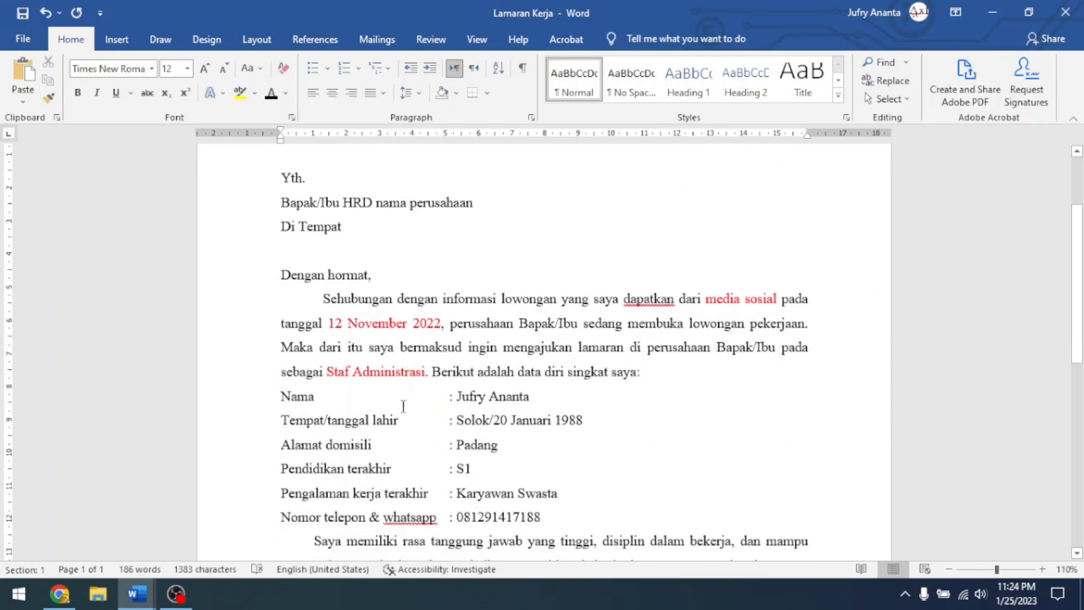
pyautogui.moveTo(431, 373); pyautogui.dragTo(334, 373)
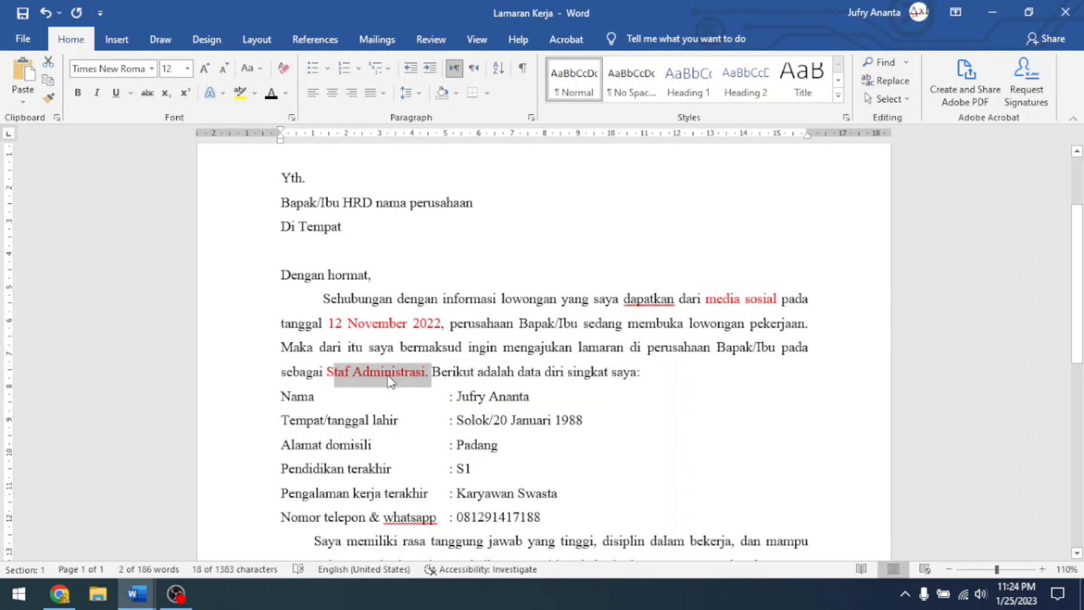
pyautogui.scroll(1, 446, 233)
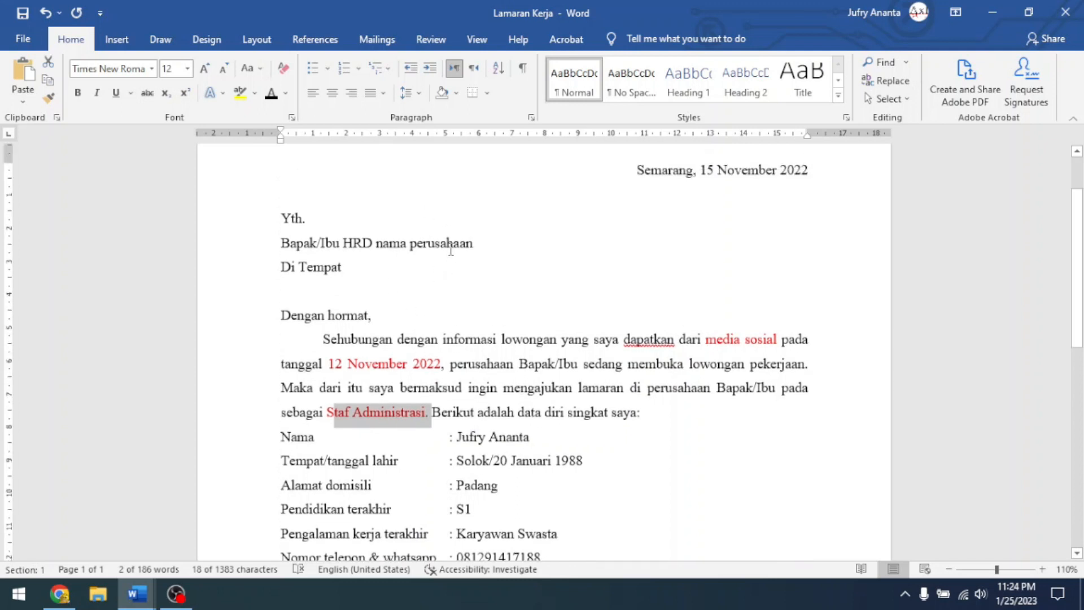
pyautogui.scroll(-1, 389, 390)
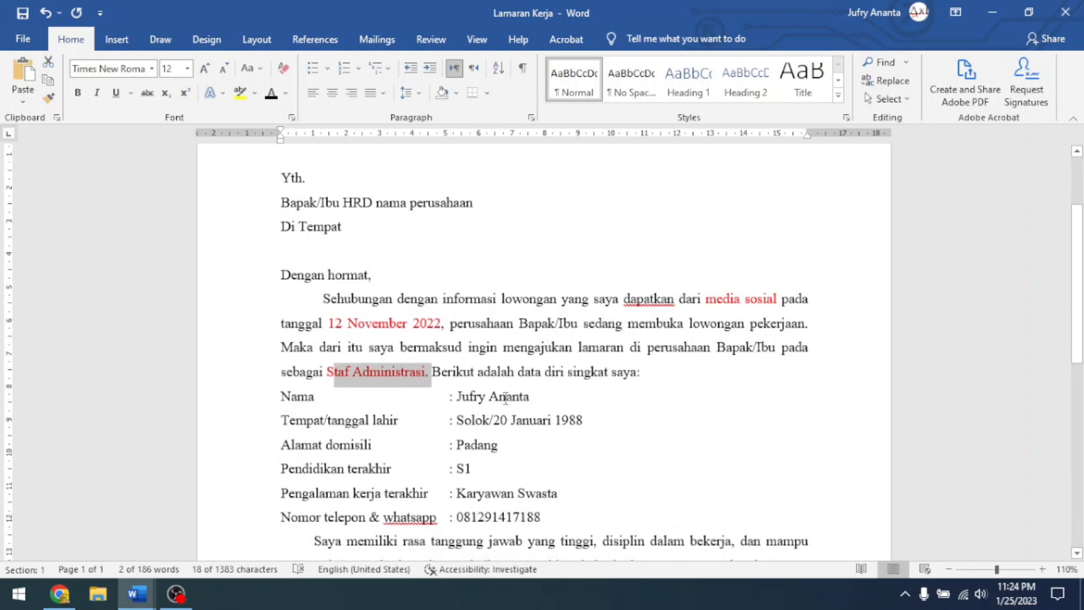
# Examine the applicant's personal data block and the attachment list and closing paragraphs below it.
pyautogui.moveTo(541, 517); pyautogui.dragTo(453, 408)
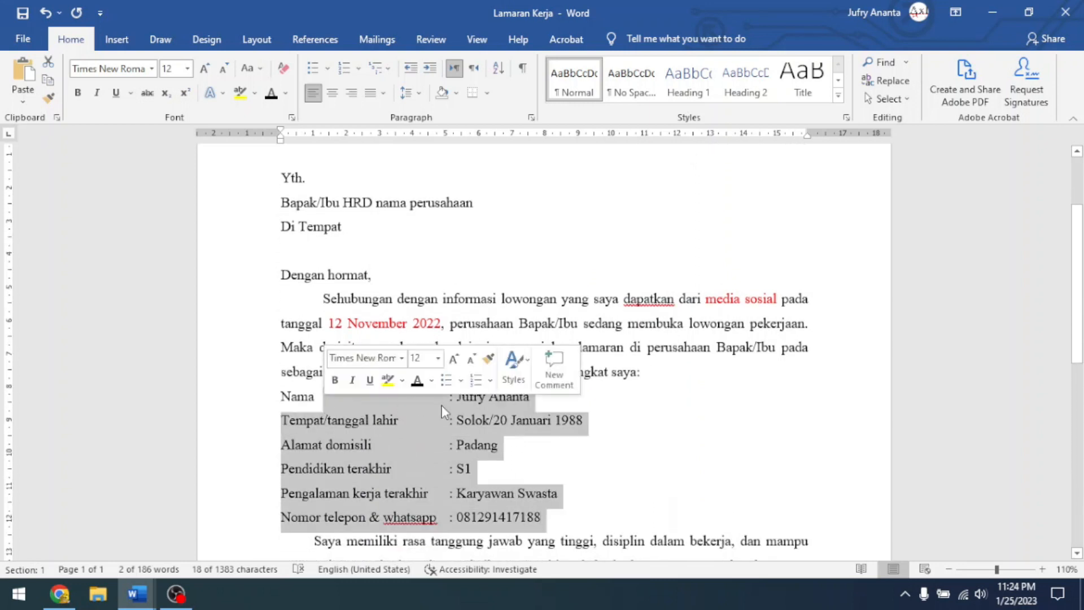
pyautogui.click(493, 423)
pyautogui.scroll(-1, 509, 429)
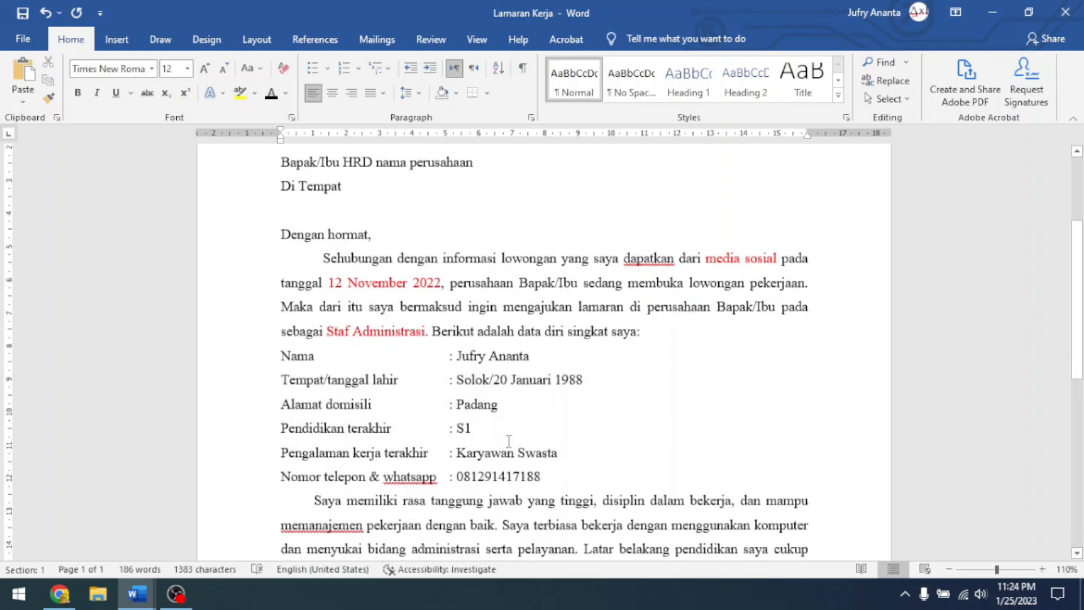
pyautogui.moveTo(559, 476); pyautogui.dragTo(315, 355)
pyautogui.scroll(-8, 551, 406)
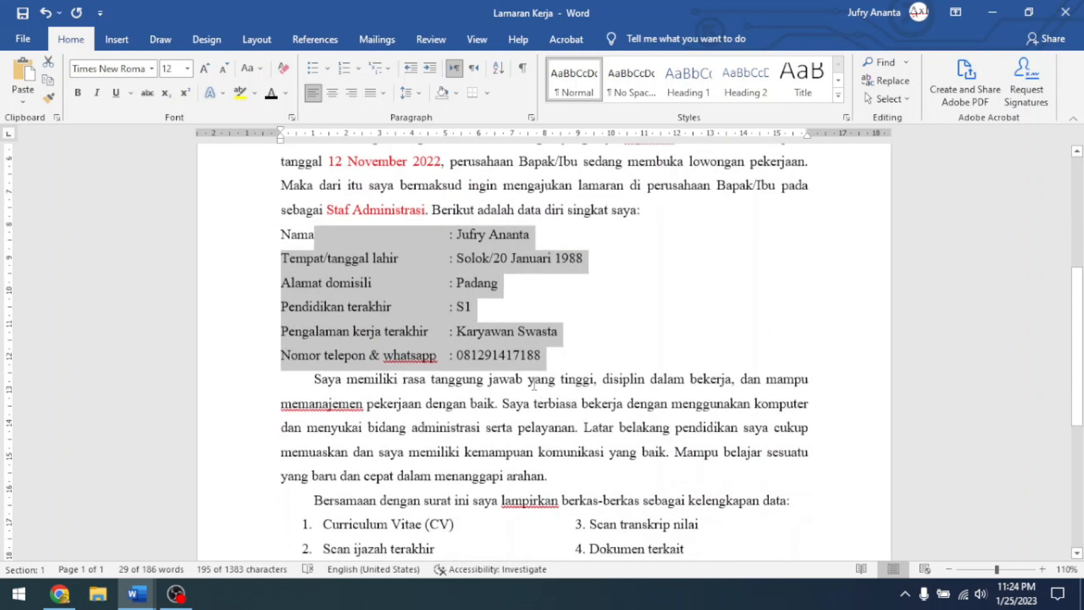
pyautogui.scroll(-1, 571, 390)
pyautogui.scroll(-1, 741, 417)
pyautogui.click(790, 411)
# Colour the "nama perusahaan" placeholder in the recipient line red.
pyautogui.scroll(14, 530, 412)
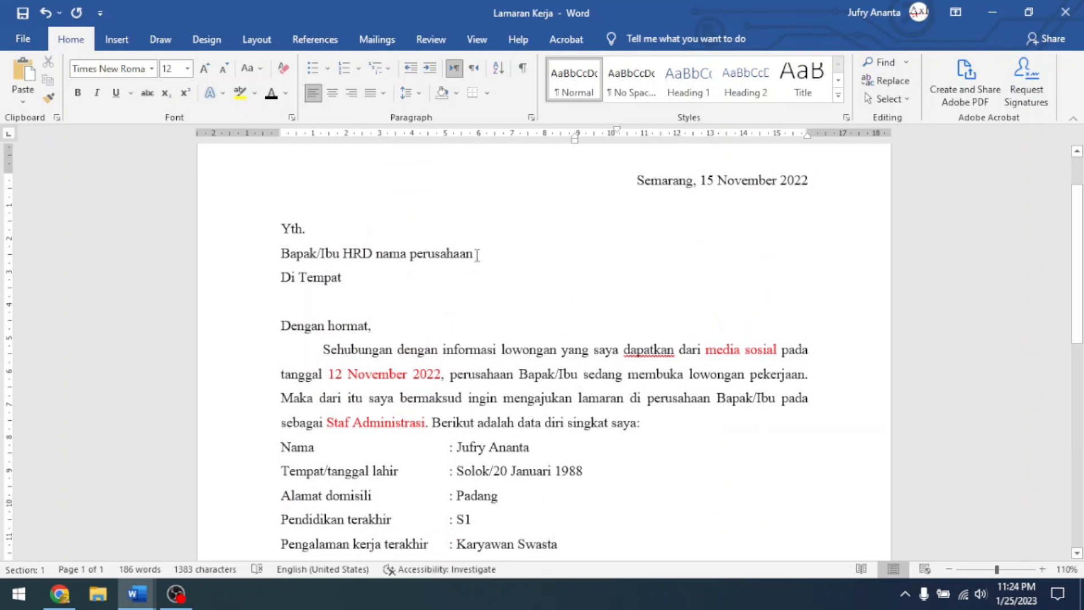
pyautogui.moveTo(484, 252); pyautogui.dragTo(376, 253)
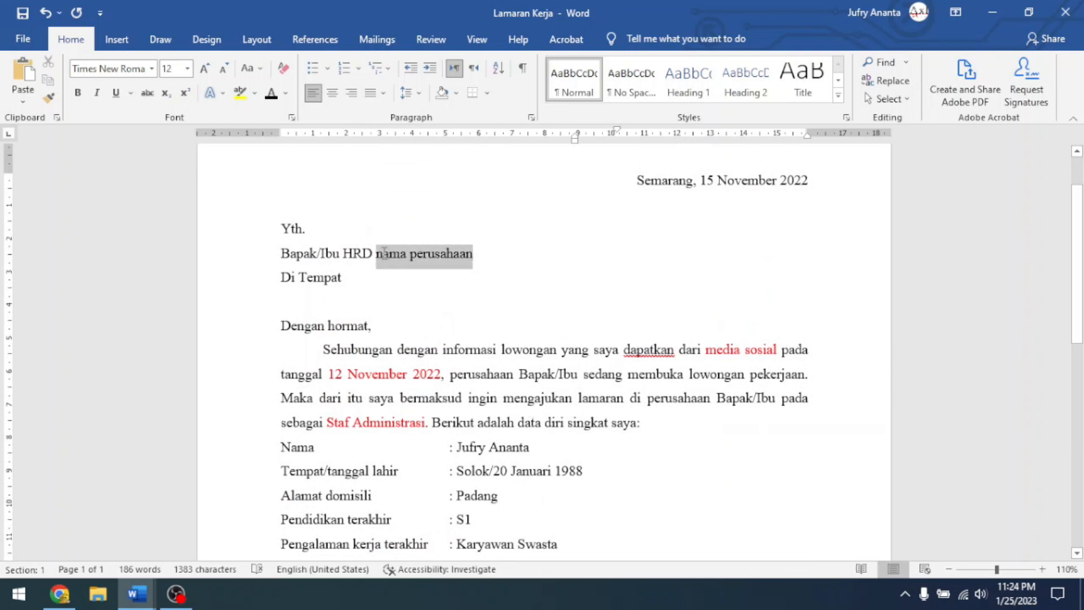
pyautogui.click(286, 94)
pyautogui.click(290, 235)
pyautogui.click(550, 261)
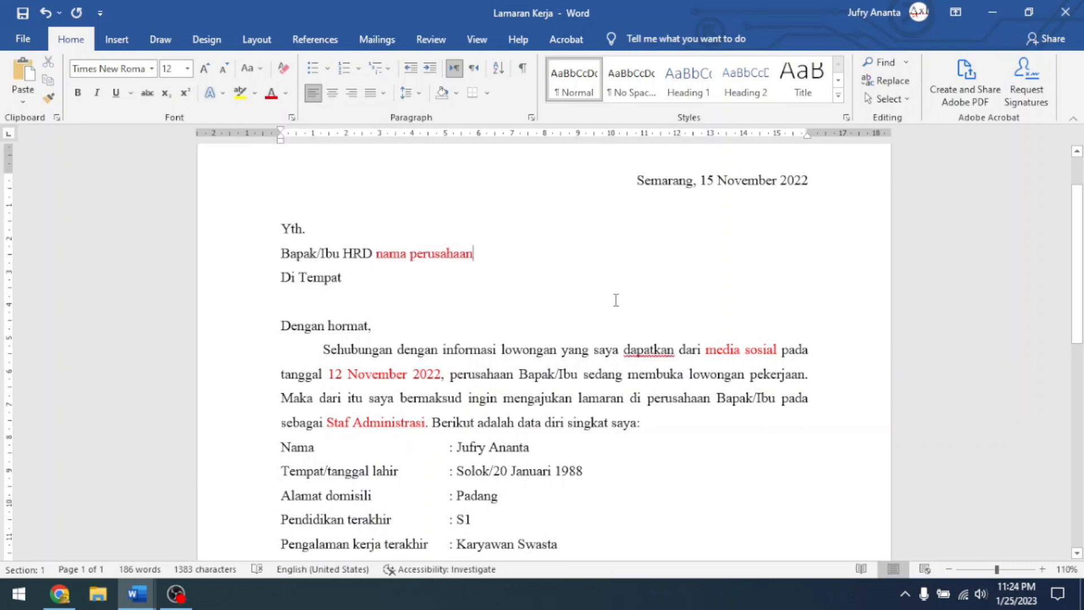
# Review the red variable texts in the letter: company name, media sosial, vacancy date and Staf Administrasi.
pyautogui.scroll(-1, 695, 300)
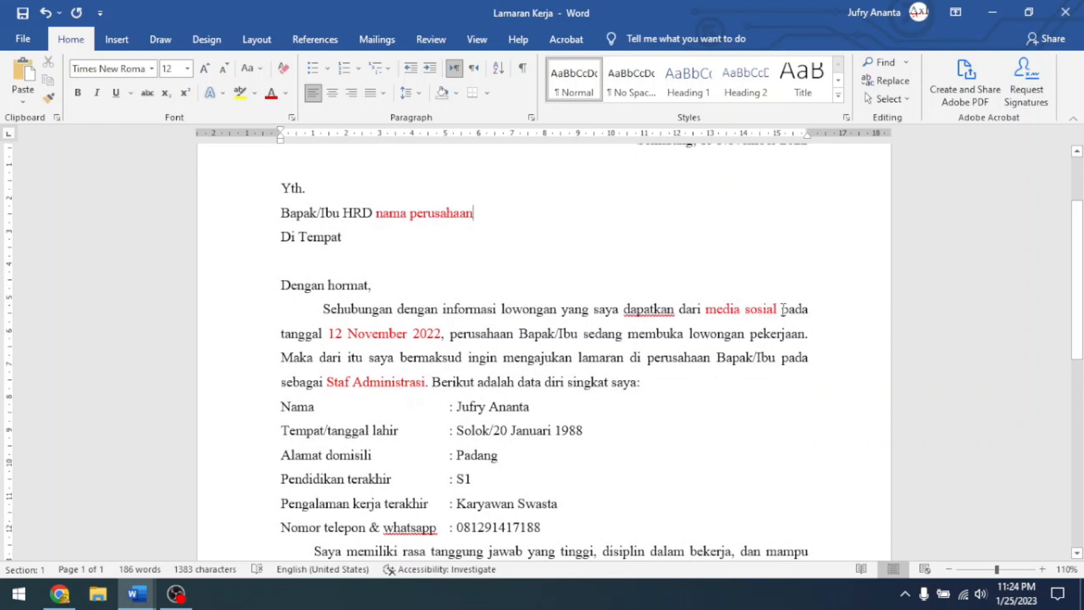
pyautogui.moveTo(780, 310); pyautogui.dragTo(715, 308)
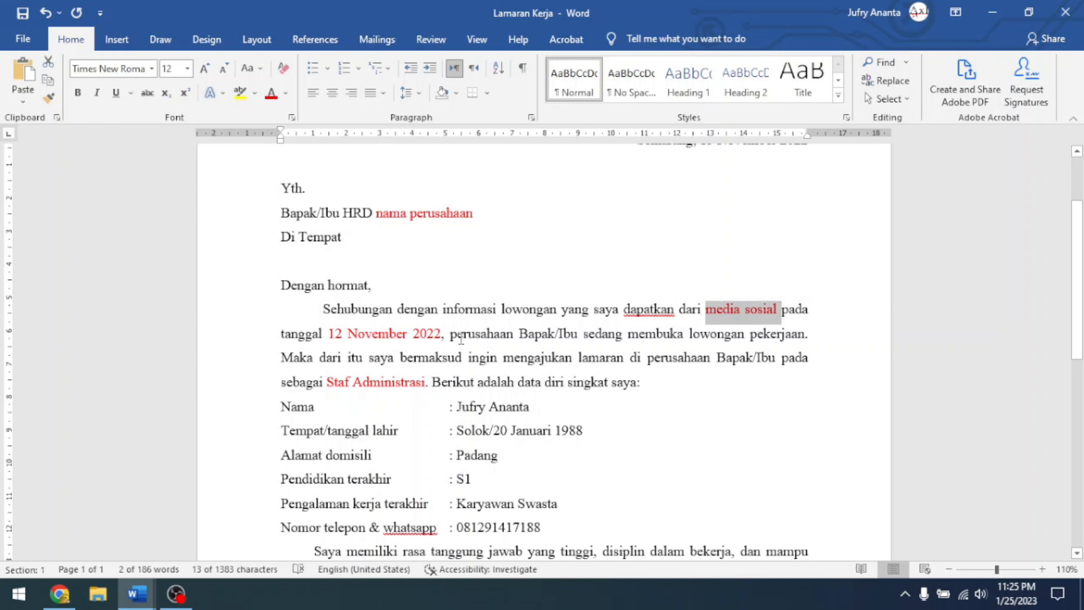
pyautogui.click(455, 333)
pyautogui.moveTo(444, 334); pyautogui.dragTo(328, 333)
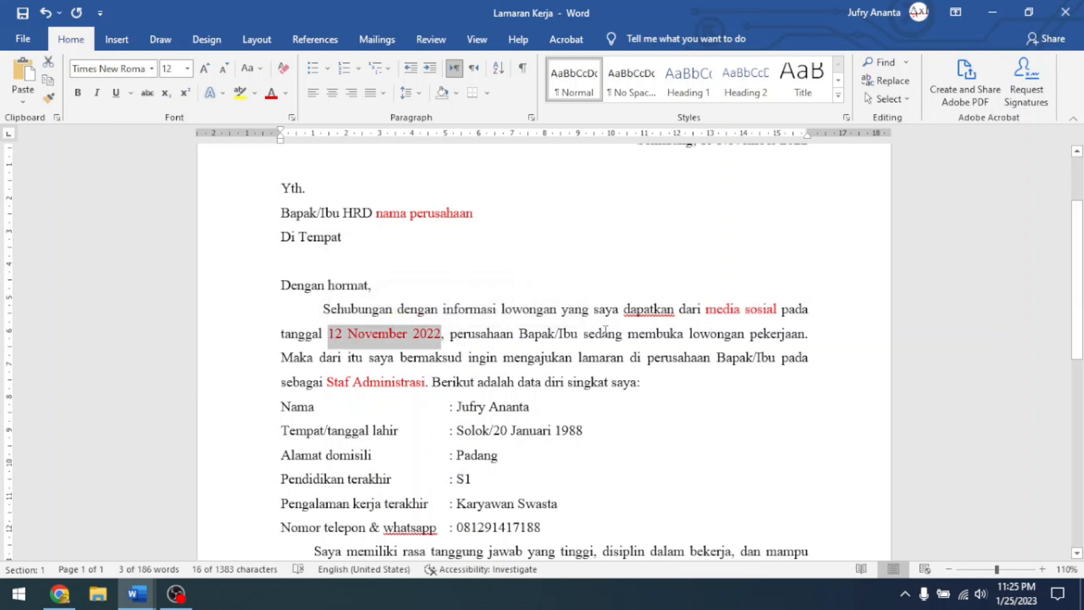
pyautogui.scroll(-1, 605, 330)
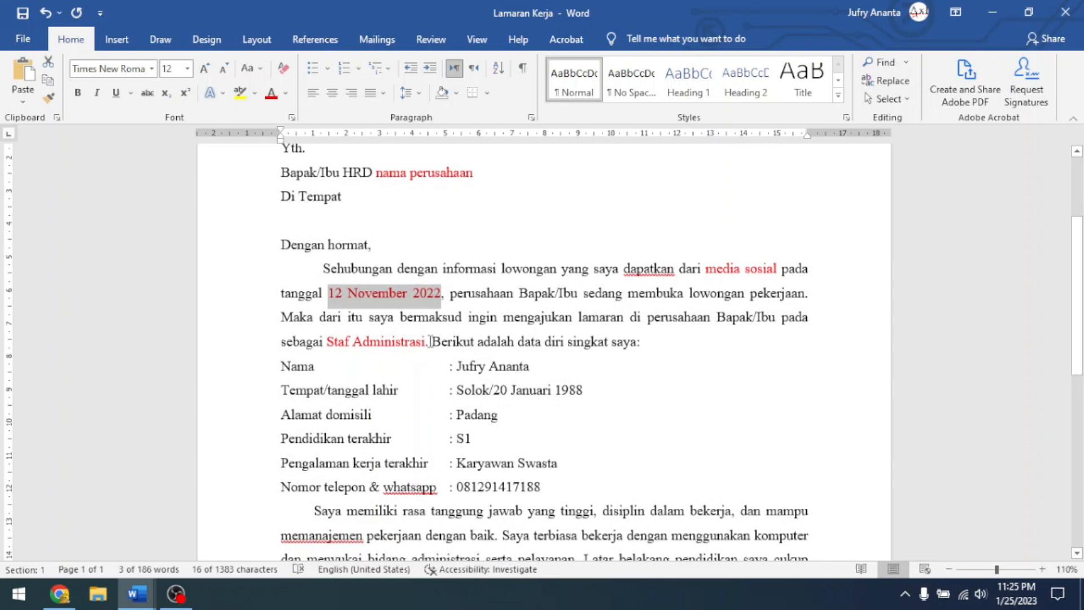
pyautogui.moveTo(426, 342); pyautogui.dragTo(330, 354)
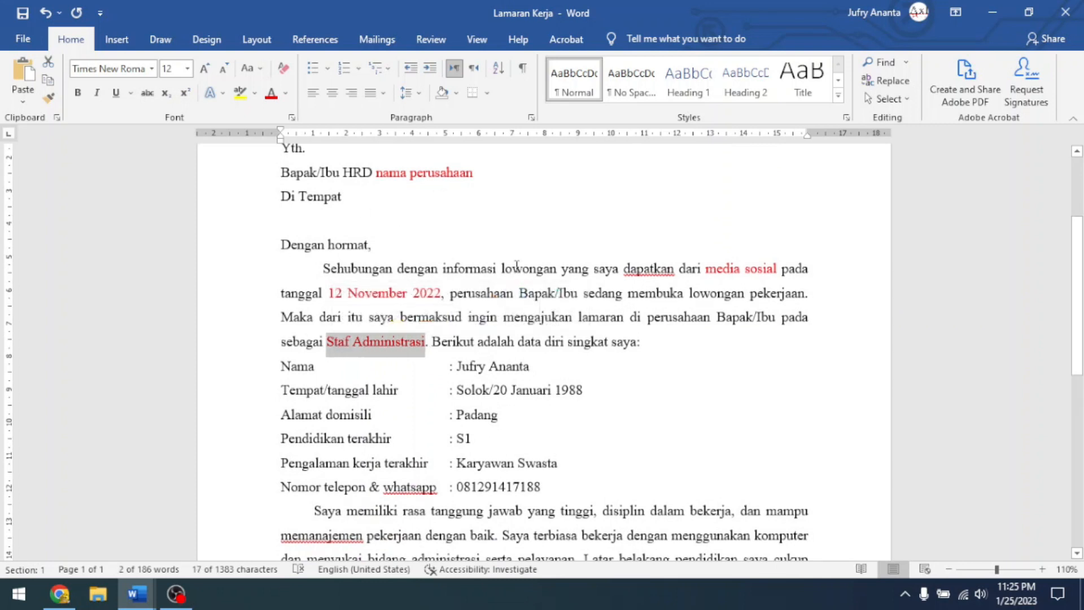
pyautogui.click(531, 252)
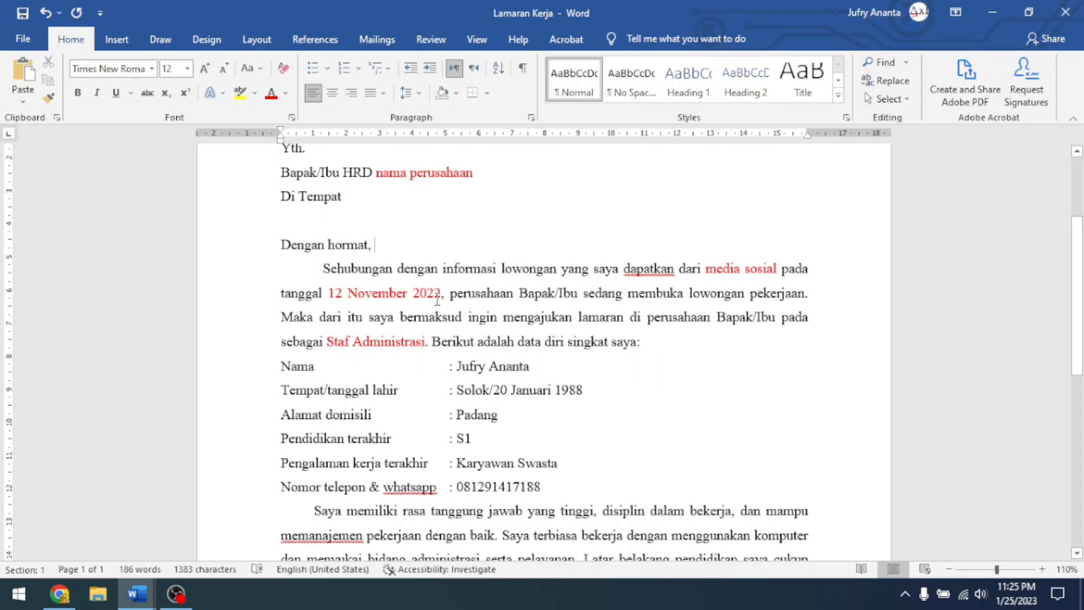
pyautogui.scroll(1, 434, 295)
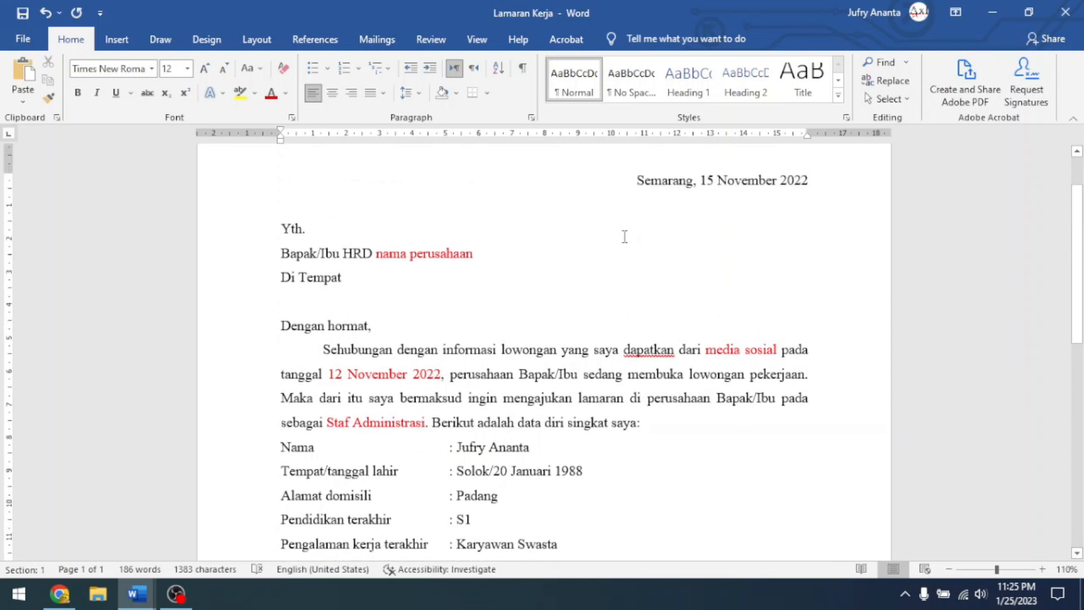
pyautogui.scroll(1, 577, 242)
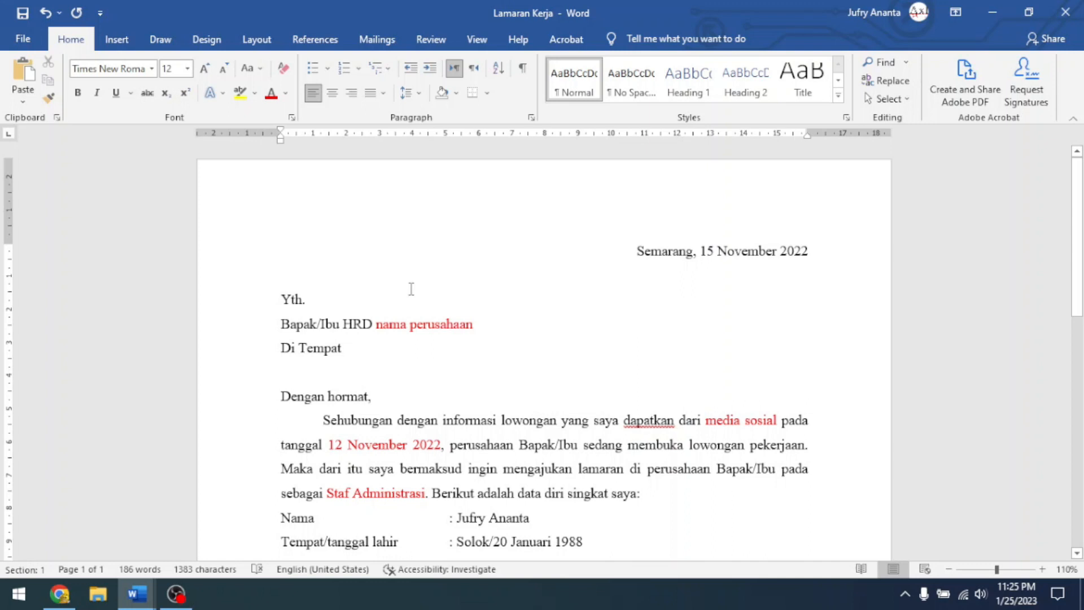
# Start a new typed recipient list for the letter's mail merge and look over its default columns.
pyautogui.click(417, 375)
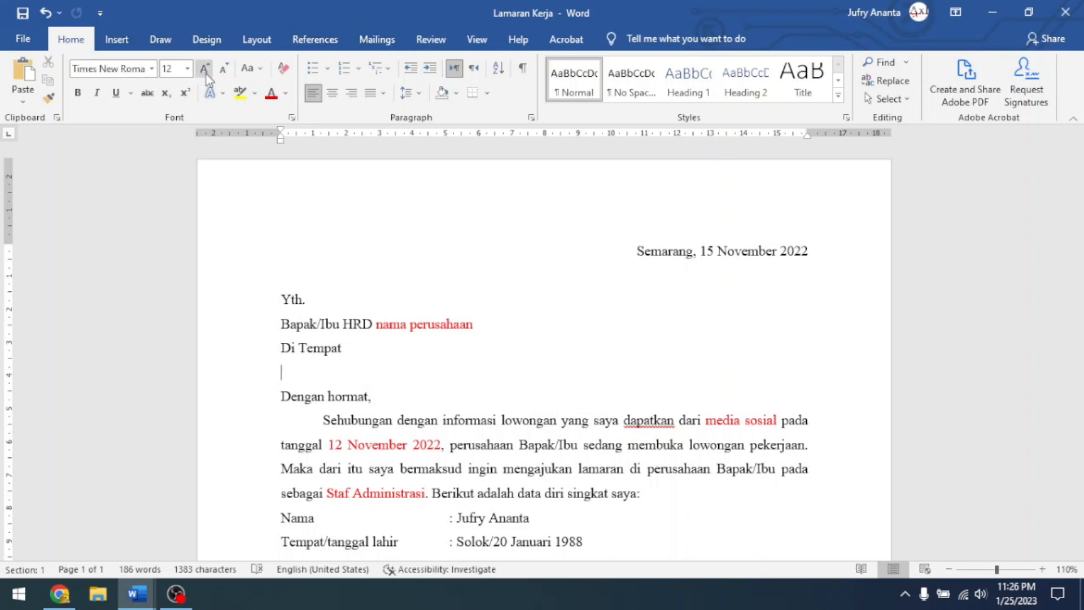
pyautogui.click(379, 41)
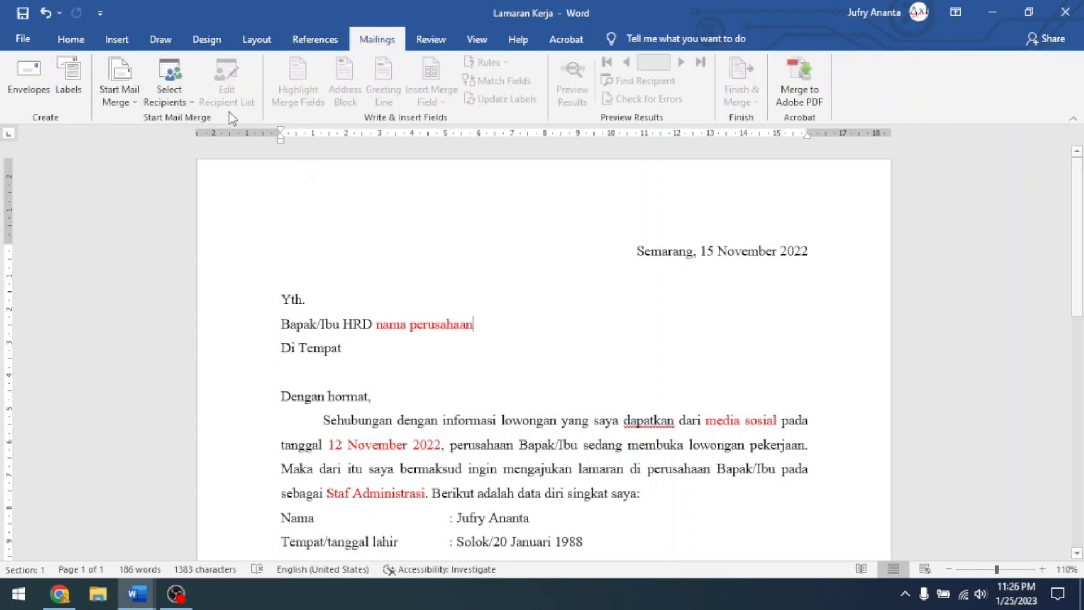
pyautogui.click(169, 91)
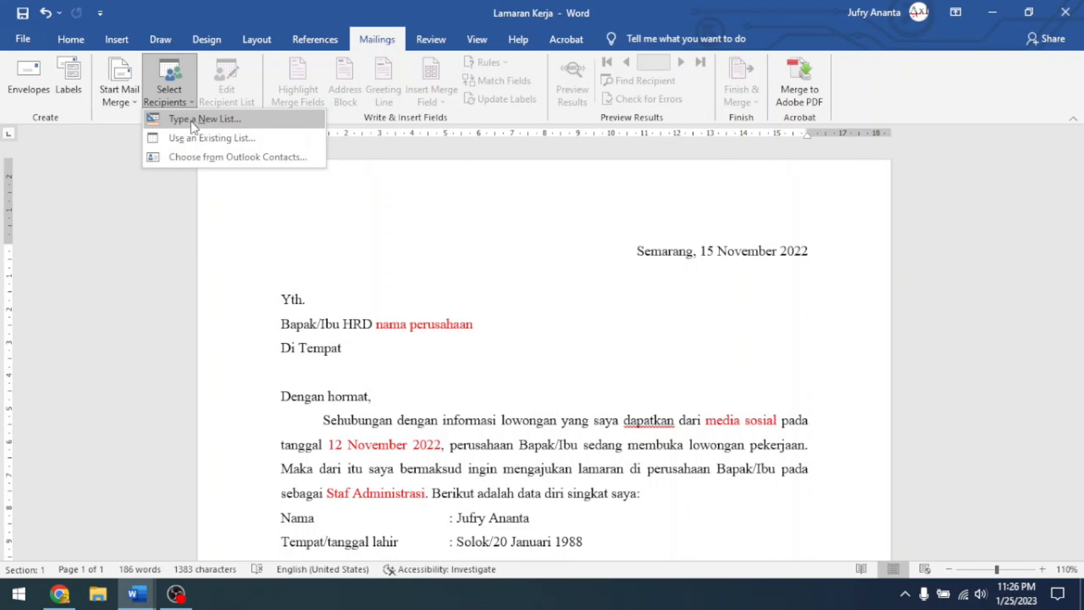
pyautogui.click(228, 121)
pyautogui.moveTo(428, 160); pyautogui.dragTo(382, 136)
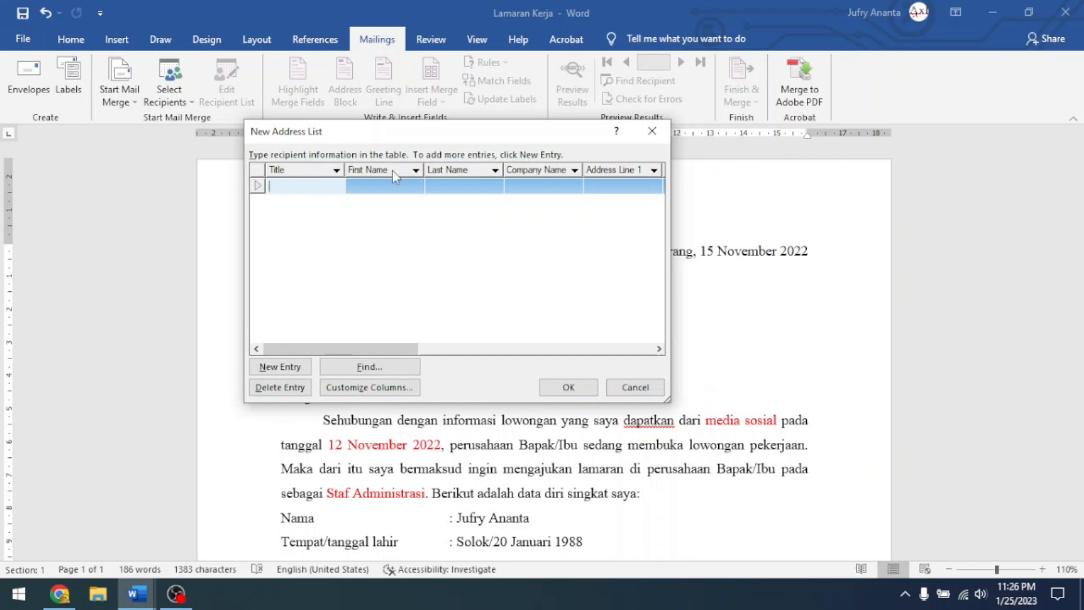
pyautogui.moveTo(372, 350); pyautogui.dragTo(346, 350)
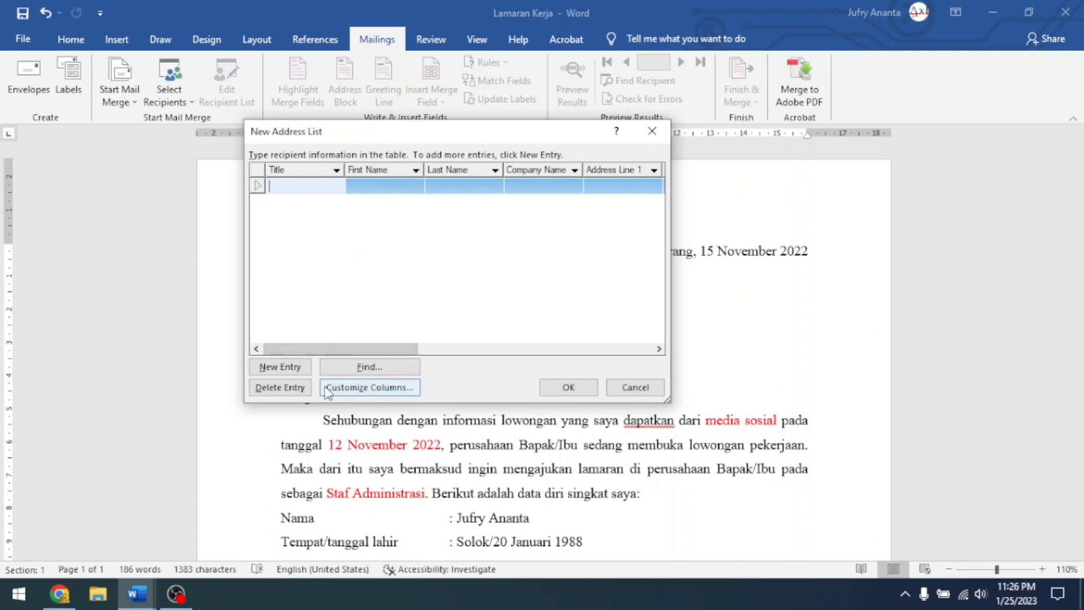
# Delete all the default fields, from Title through E-mail Address, from the recipient list's columns.
pyautogui.click(356, 387)
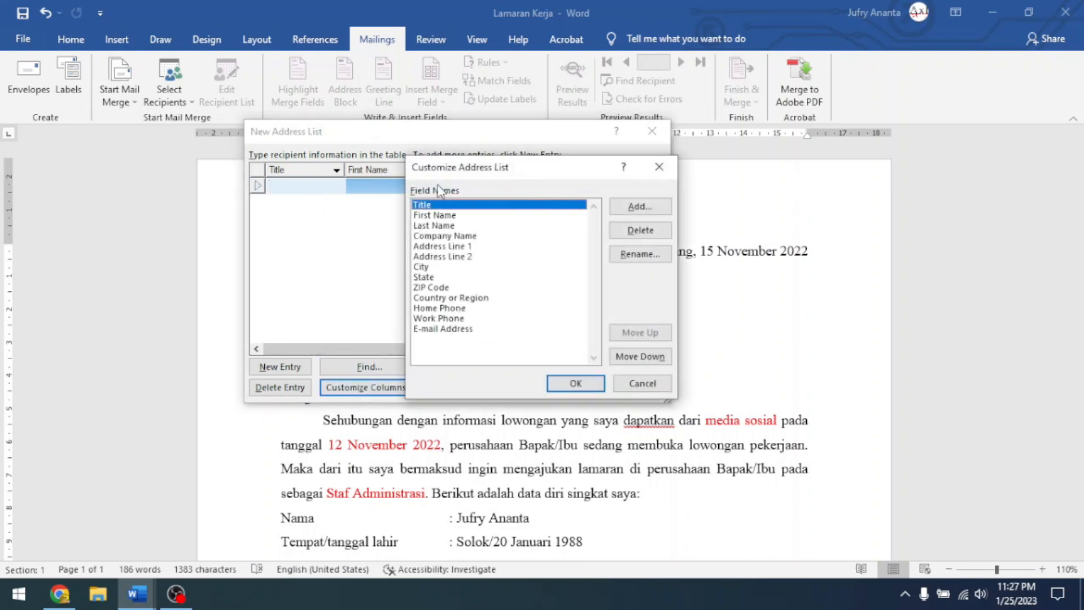
pyautogui.click(632, 231)
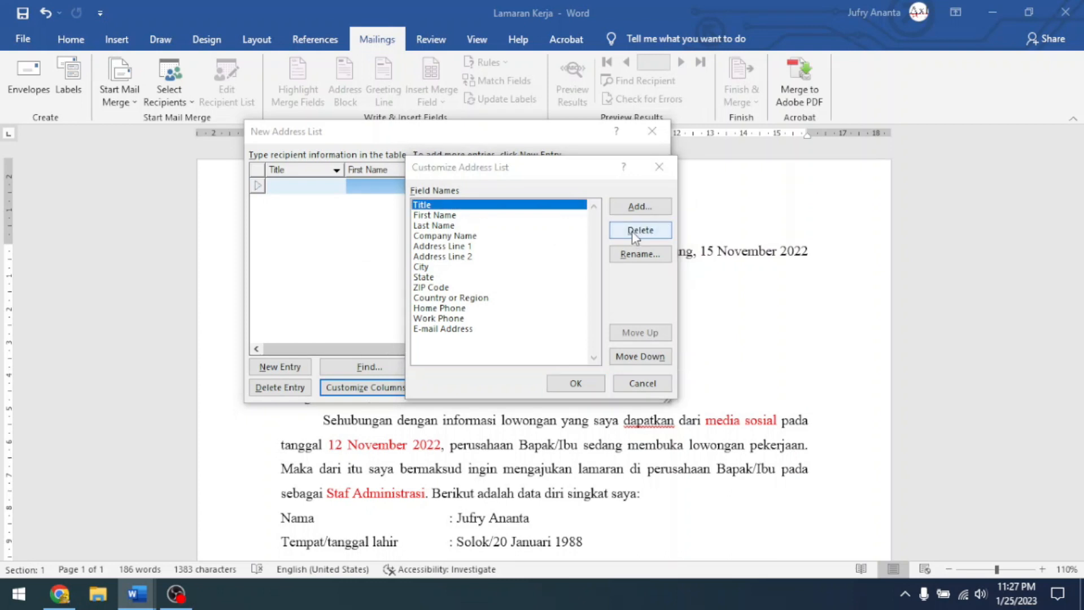
pyautogui.click(515, 341)
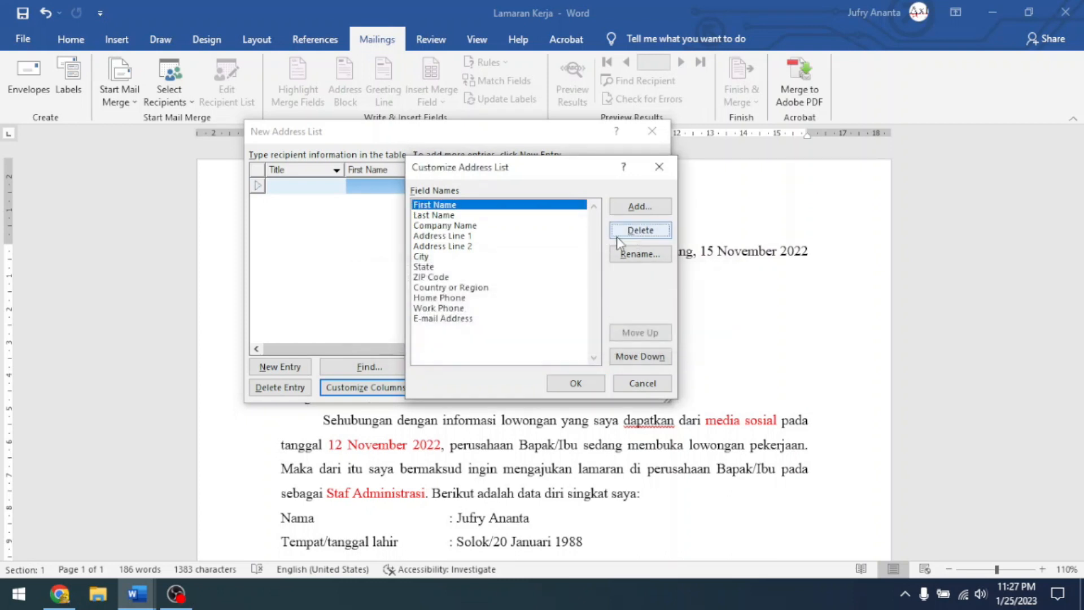
pyautogui.click(629, 232)
pyautogui.press('Return')
pyautogui.click(630, 232)
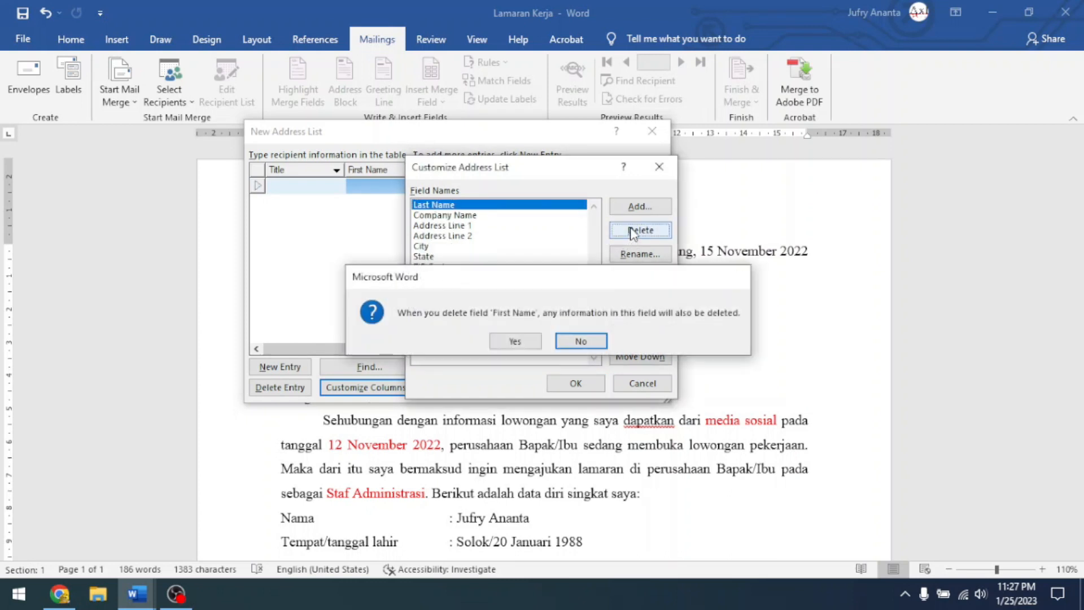
pyautogui.press('Return')
pyautogui.press('Return')
pyautogui.press('Return')
pyautogui.press('Return')
pyautogui.press('Return')
pyautogui.press('Return')
pyautogui.press('Return')
pyautogui.press('Return')
pyautogui.press('Return')
pyautogui.press('Return')
pyautogui.press('Return')
pyautogui.press('Return')
pyautogui.press('Return')
pyautogui.press('Return')
pyautogui.press('Return')
pyautogui.press('Return')
pyautogui.press('Return')
pyautogui.press('Return')
pyautogui.press('Return')
pyautogui.press('Return')
pyautogui.press('Return')
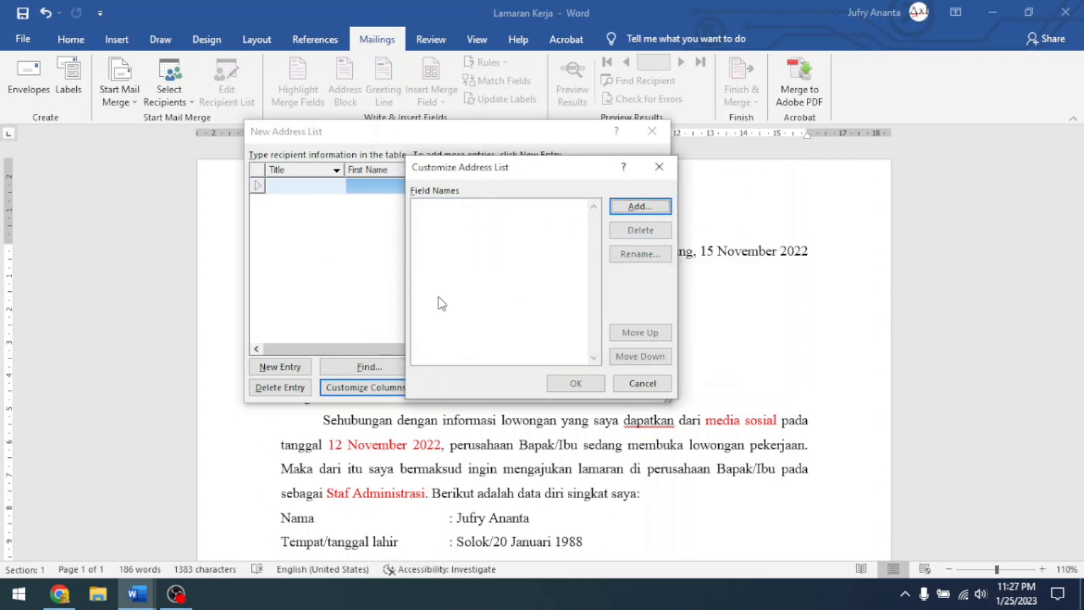
# Add two custom fields named NamaPerusahaan and SumberInfo to the recipient list.
pyautogui.click(630, 206)
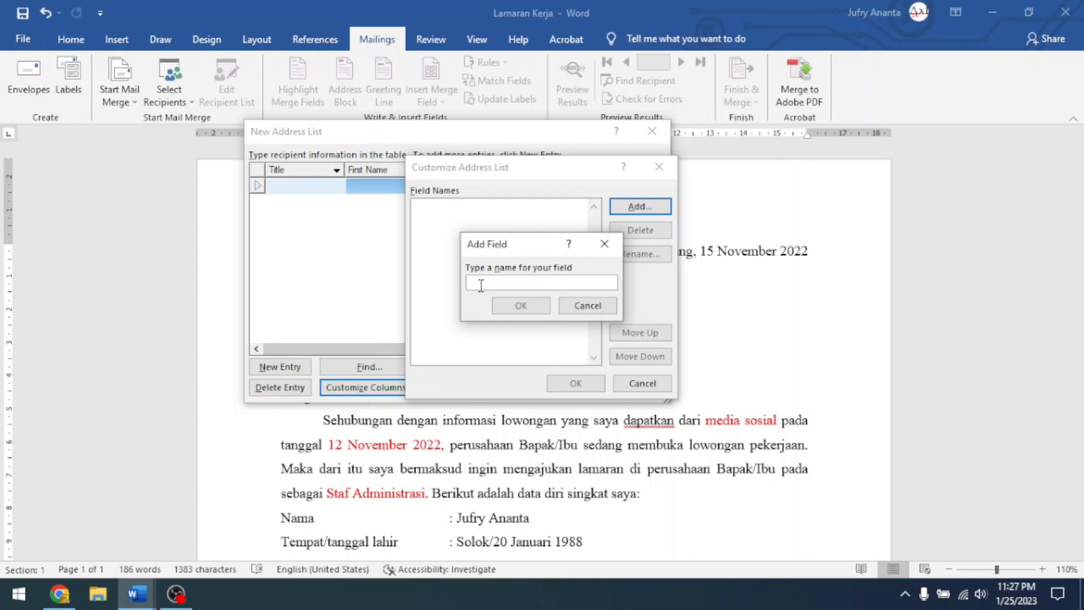
pyautogui.write('Nama')
pyautogui.press('BackSpace')
pyautogui.write('Nam')
pyautogui.write('aPerusahaan')
pyautogui.click(520, 306)
pyautogui.press('Return')
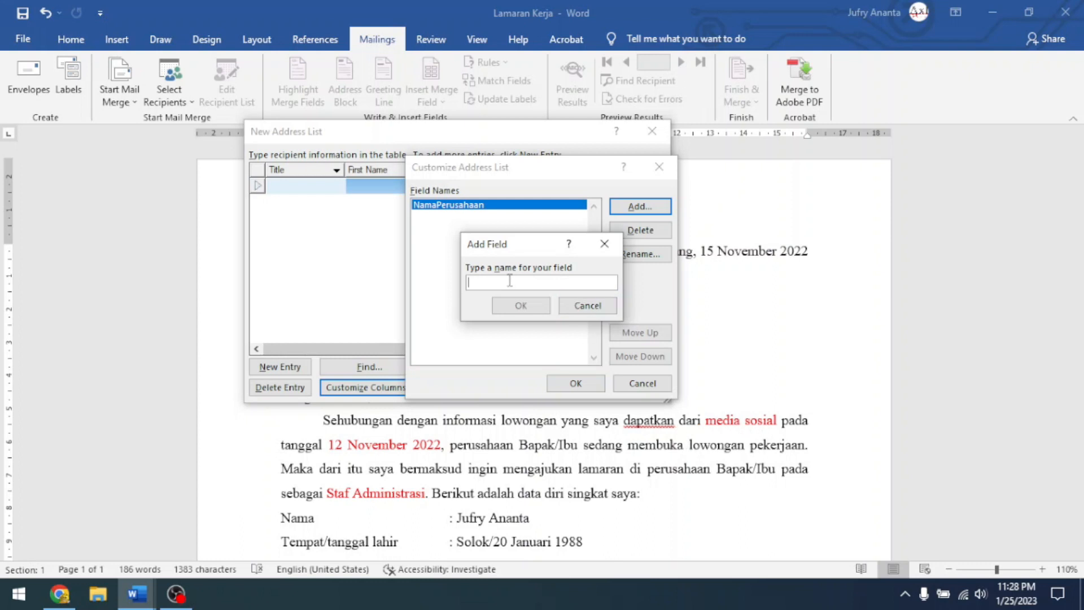
pyautogui.write('SumberInfo')
pyautogui.click(517, 306)
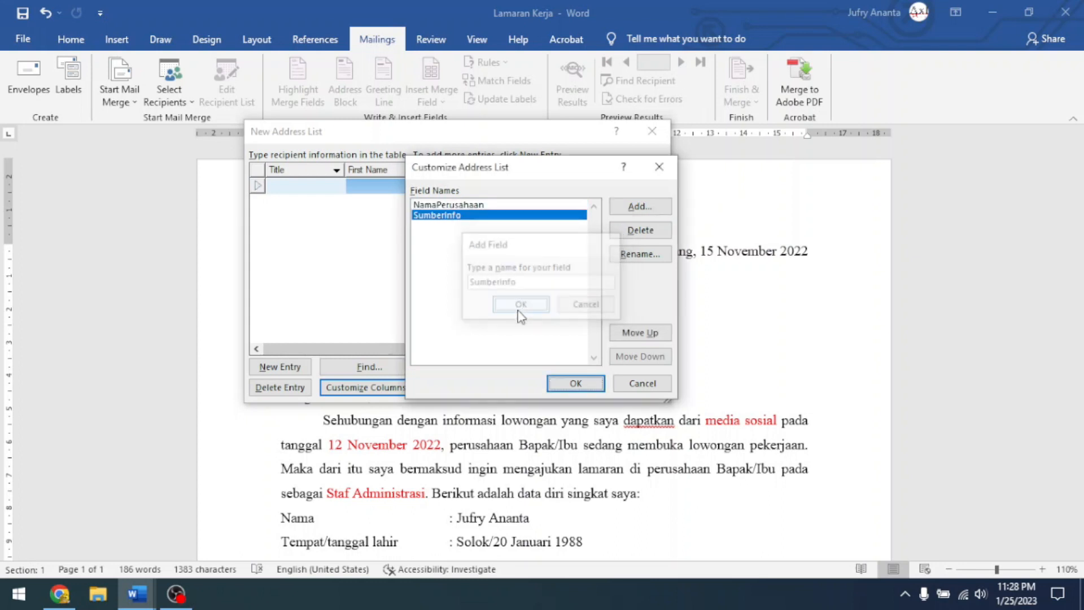
# Add two more custom fields named Tanggal Info and Posisi after SumberInfo.
pyautogui.click(634, 210)
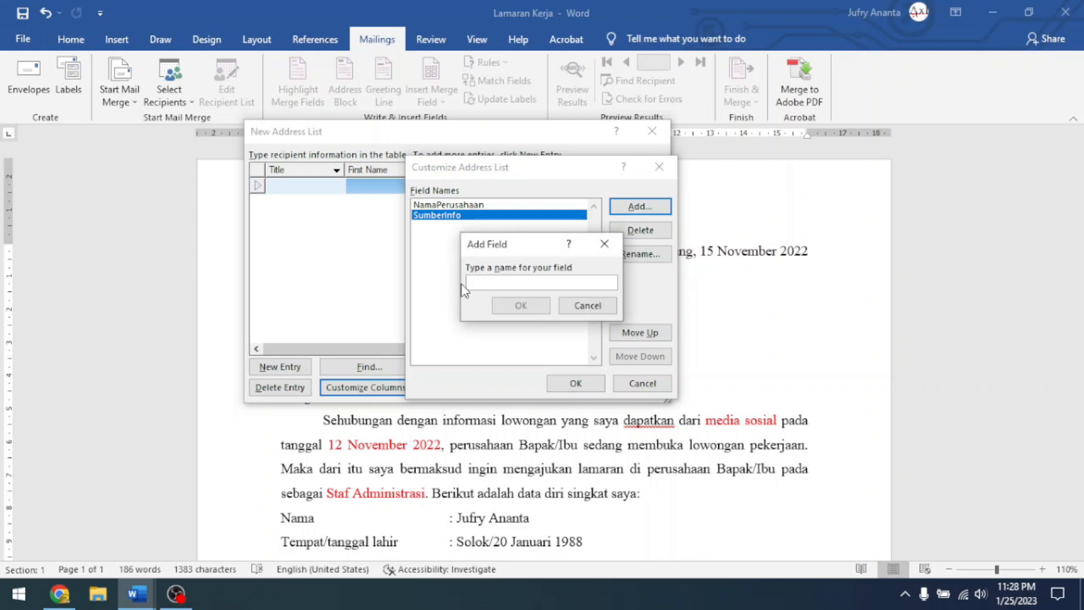
pyautogui.write('Tanggal Info')
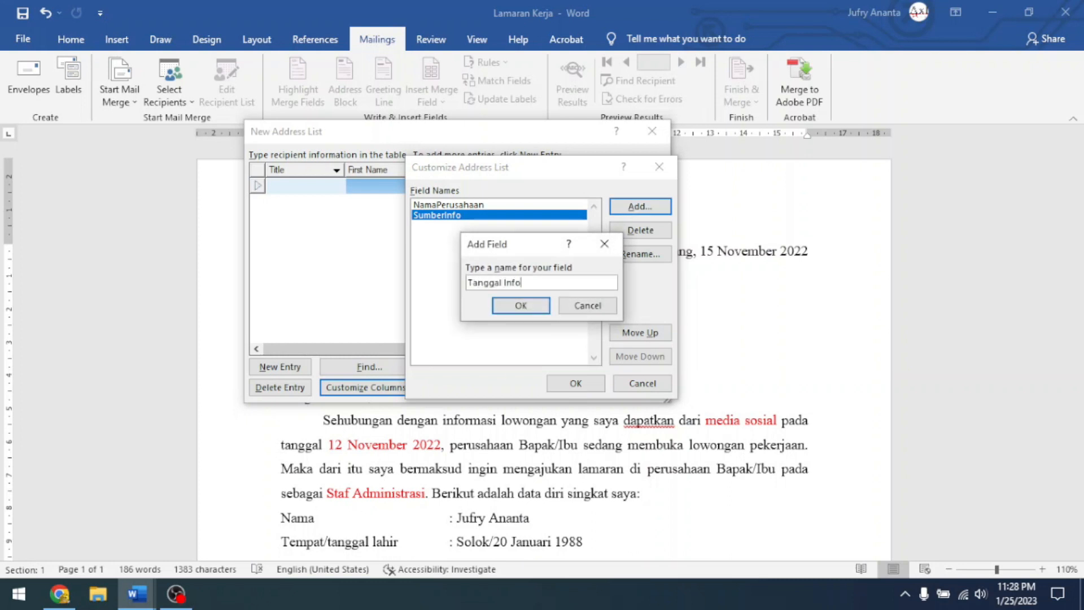
pyautogui.click(513, 307)
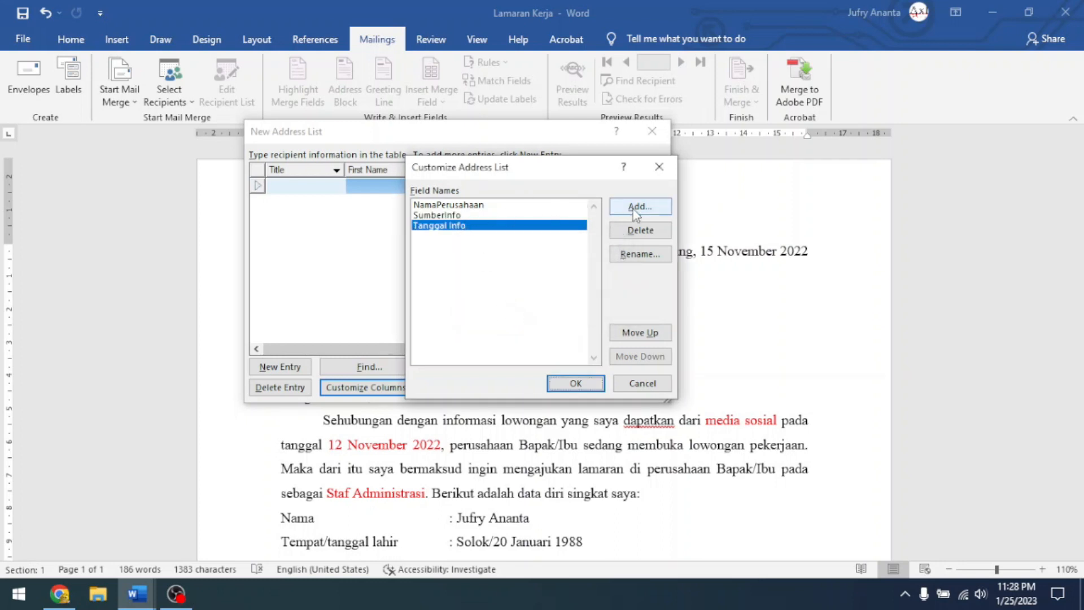
pyautogui.click(657, 210)
pyautogui.write('Posisi')
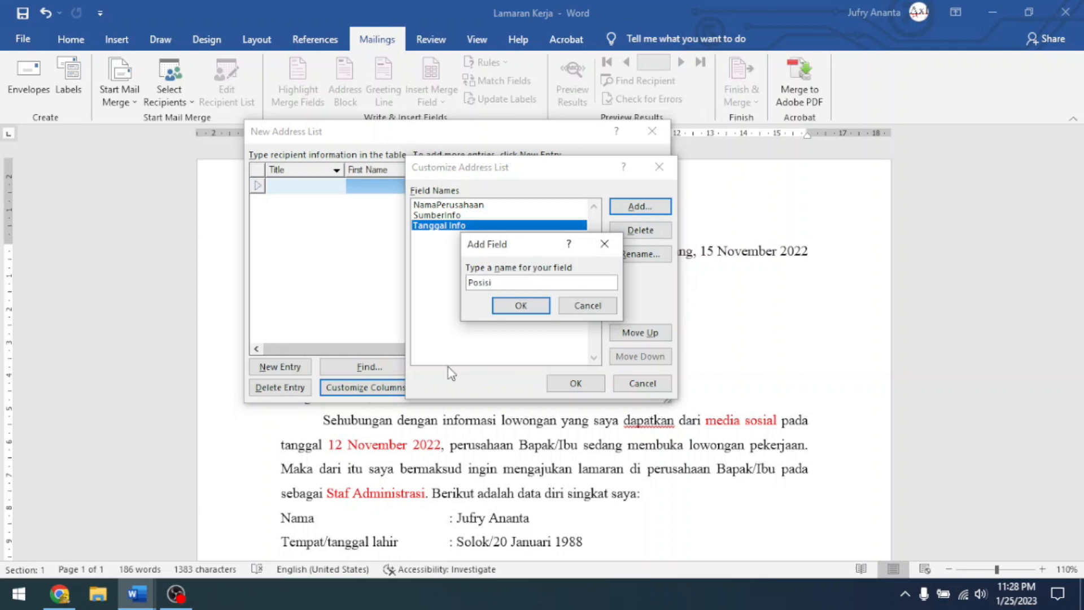
pyautogui.click(520, 306)
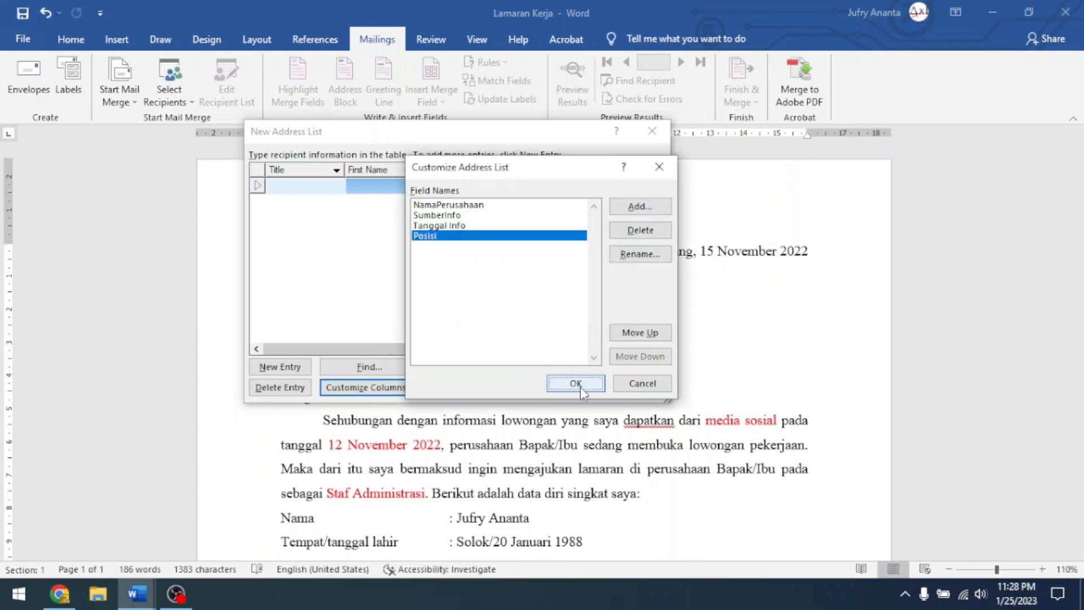
# Try reordering the fields by moving NamaPerusahaan down one place and back up to first.
pyautogui.click(447, 206)
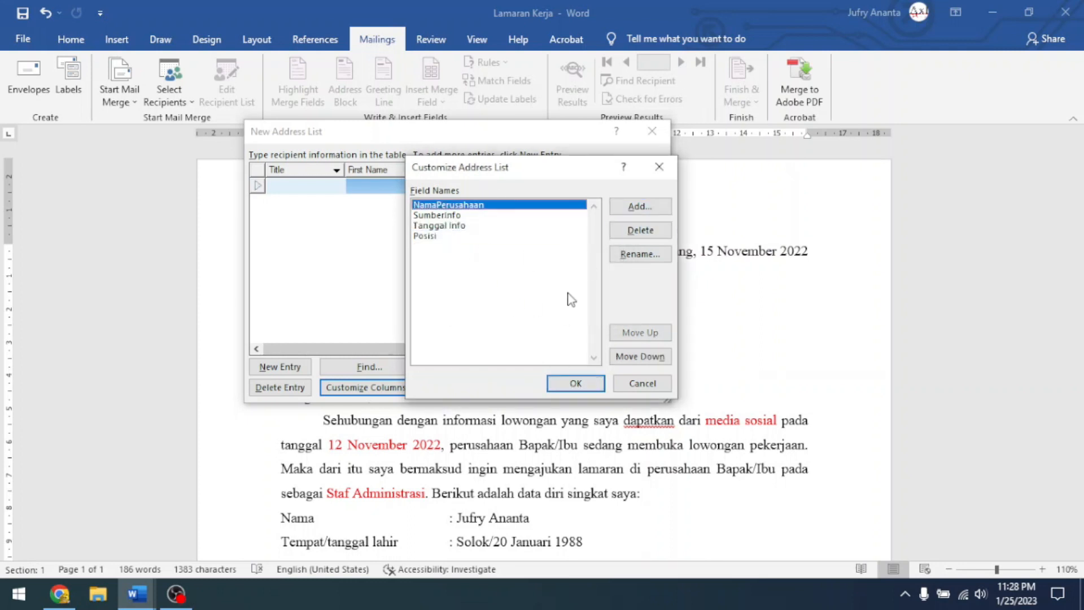
pyautogui.click(643, 357)
pyautogui.click(643, 333)
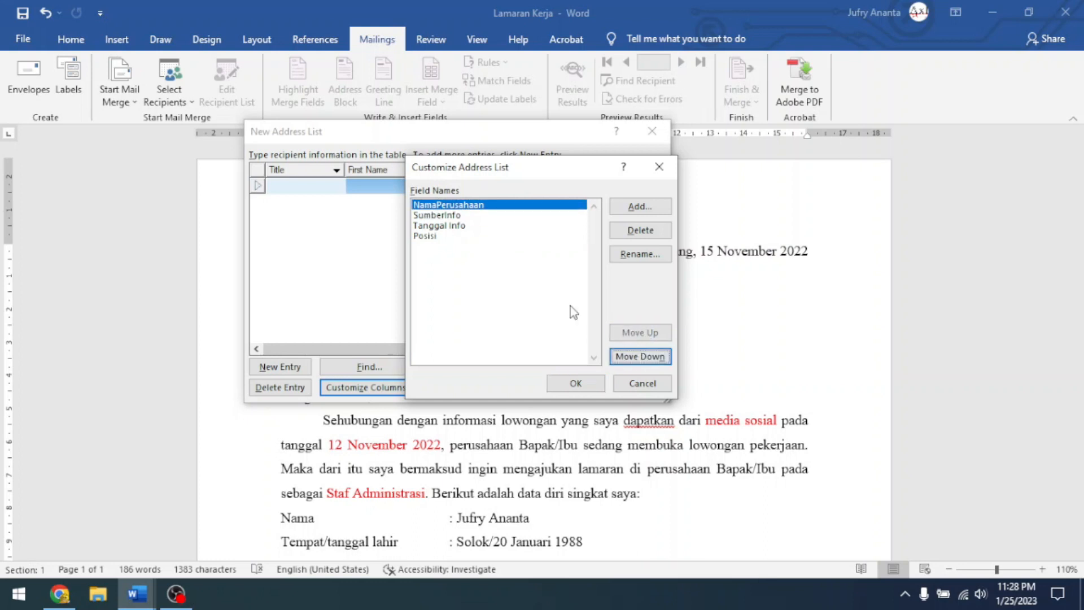
pyautogui.click(443, 236)
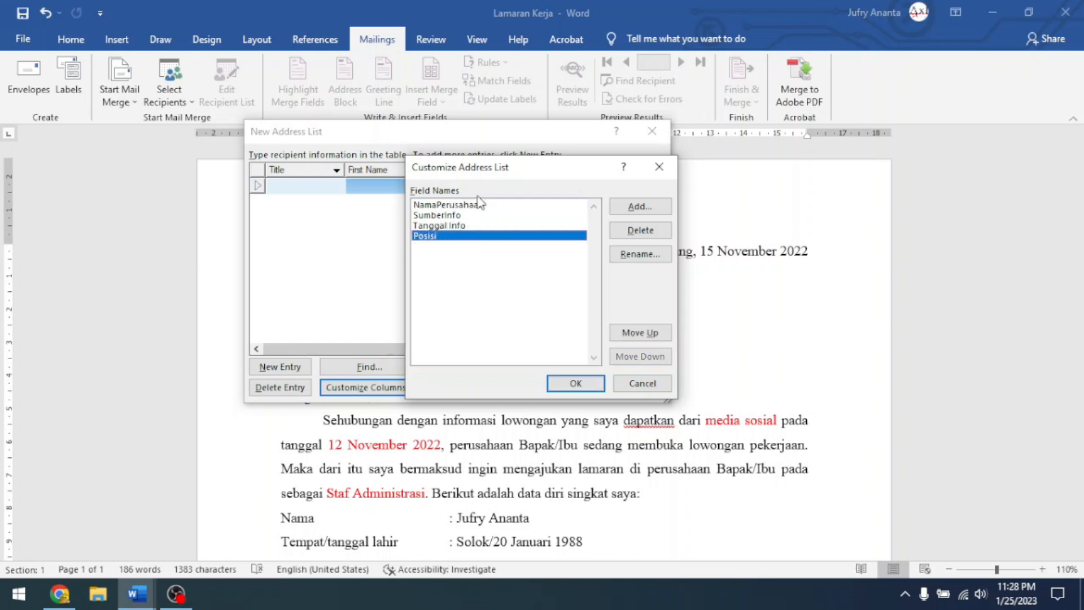
pyautogui.click(466, 205)
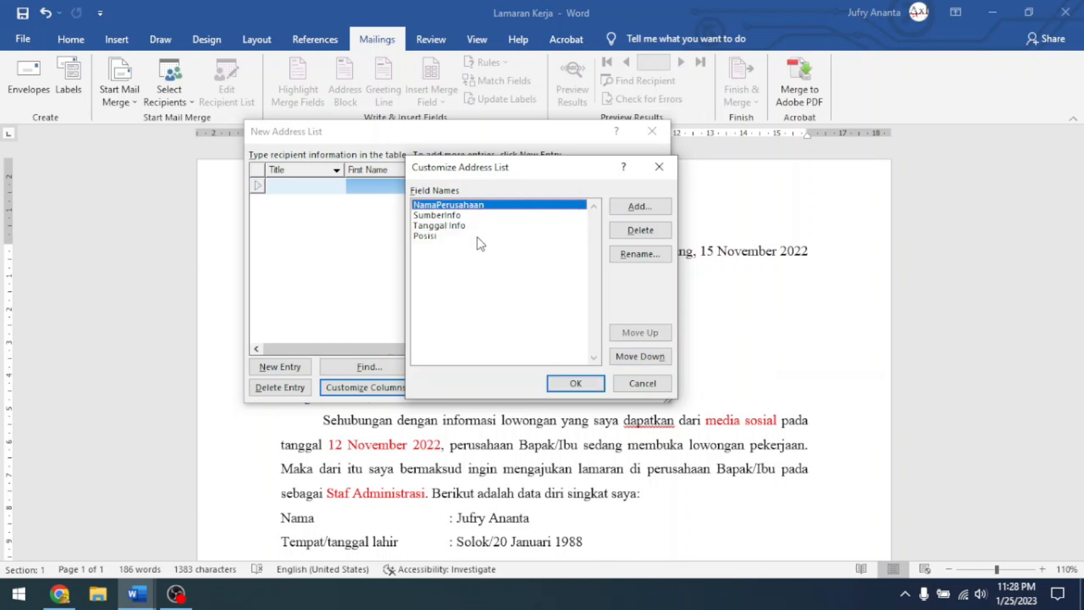
# Apply the custom fields to the recipient list and widen the NamaPerusahaan column to fit its heading.
pyautogui.click(575, 384)
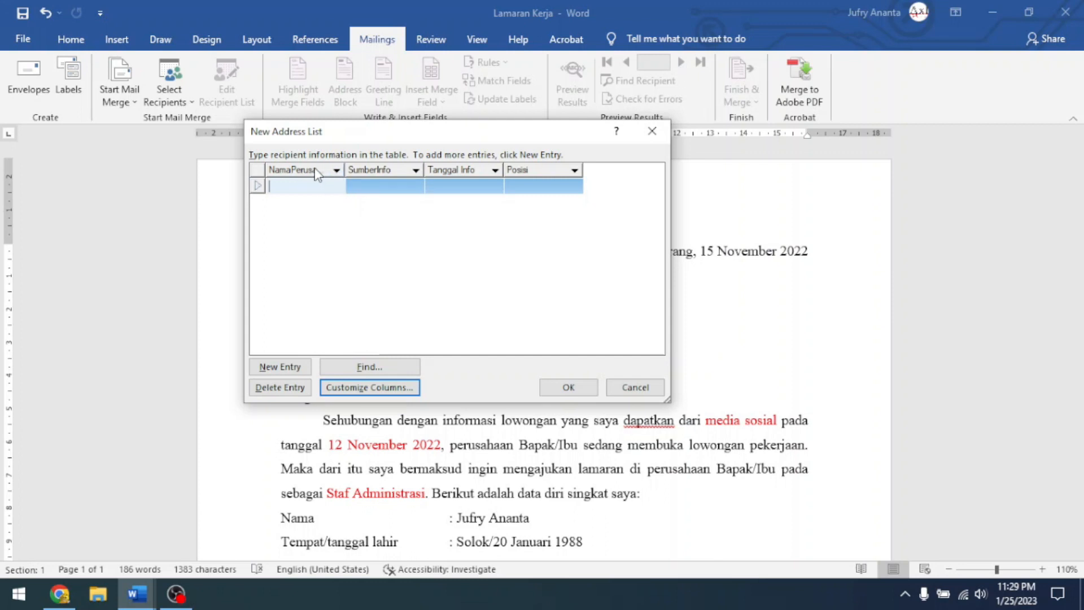
pyautogui.doubleClick(347, 169)
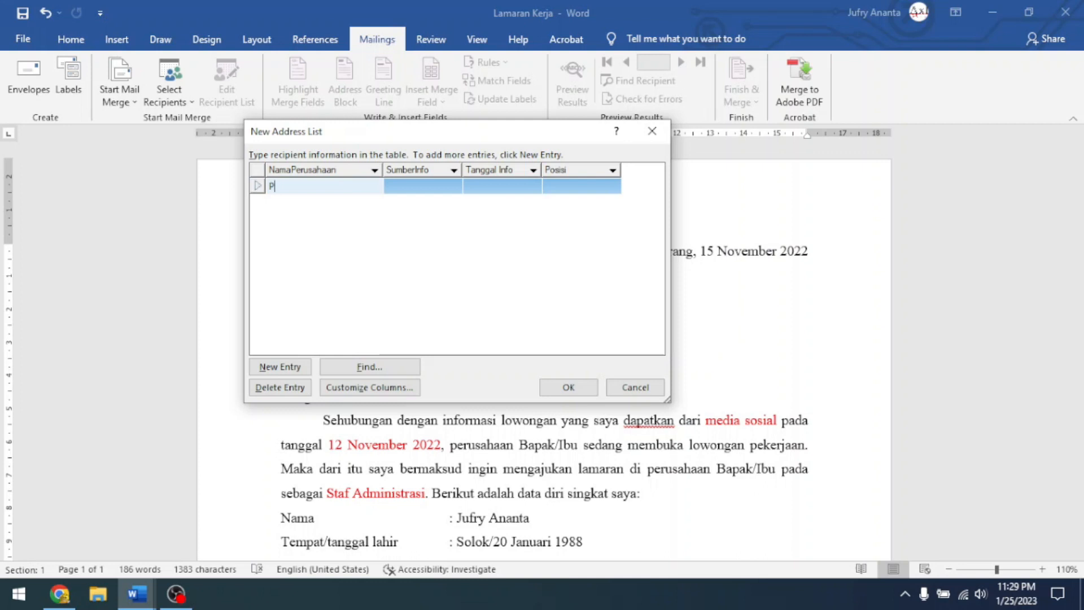
# Fill the first recipient entry with PT Aneka Ajaya, Iklan TV, 12 Januari 2023 and Stock Management.
pyautogui.write('Aneka Ajaya')
pyautogui.click(412, 186)
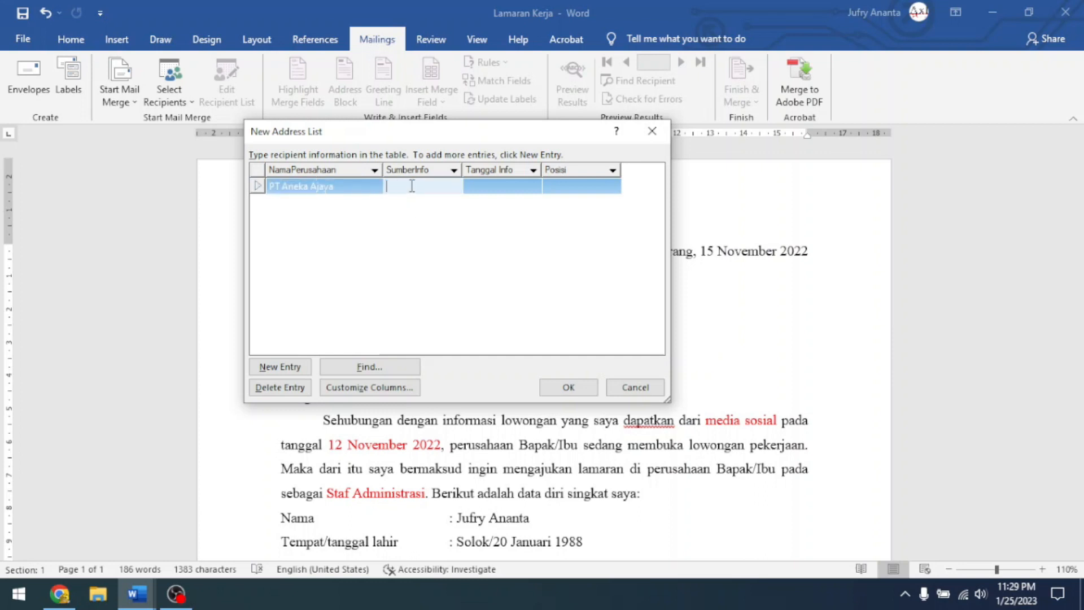
pyautogui.write('Iklan TV')
pyautogui.click(477, 186)
pyautogui.write('12 Januari')
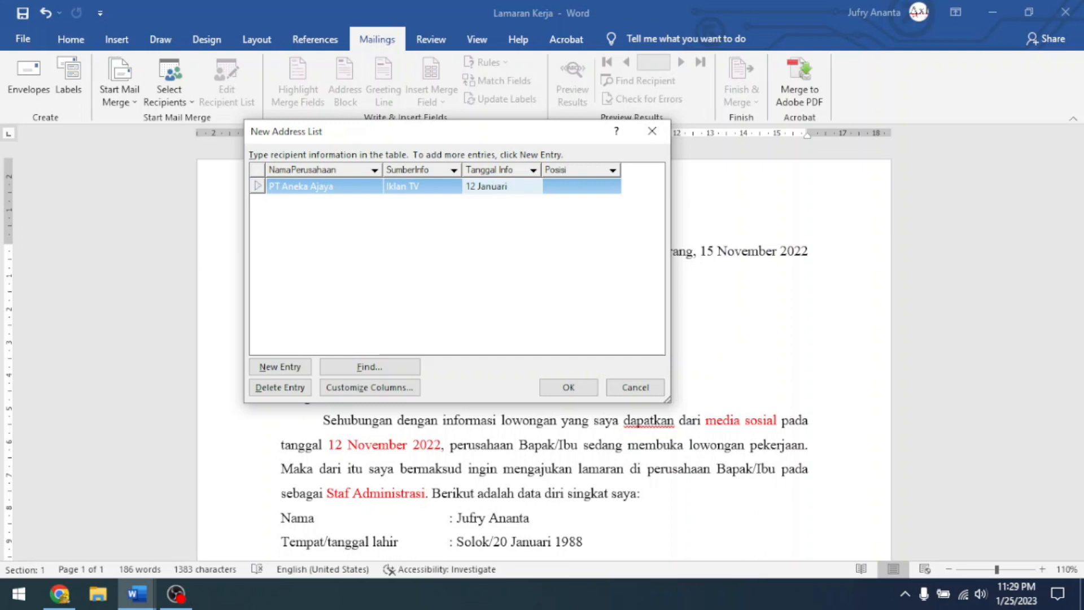
pyautogui.write(' 2023')
pyautogui.click(571, 187)
pyautogui.write('HRD')
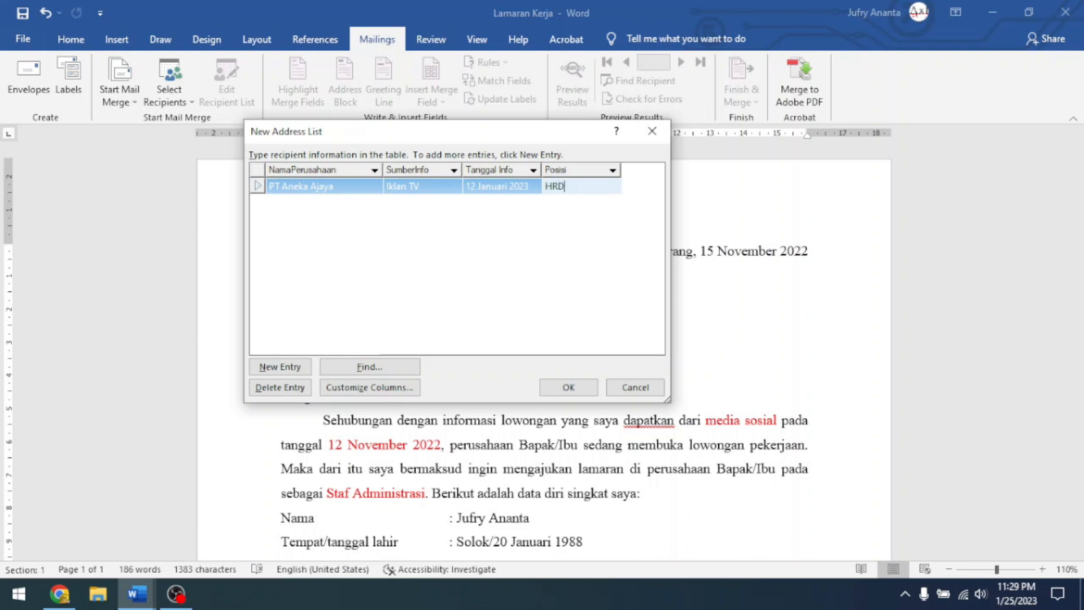
pyautogui.press('BackSpace')
pyautogui.press('BackSpace')
pyautogui.press('BackSpace')
pyautogui.write('Stock Managemen')
pyautogui.write('t')
# Add a second recipient entry with PT Azka Mulia, Internet, 6 Januari 2023 and Sales Product.
pyautogui.click(281, 368)
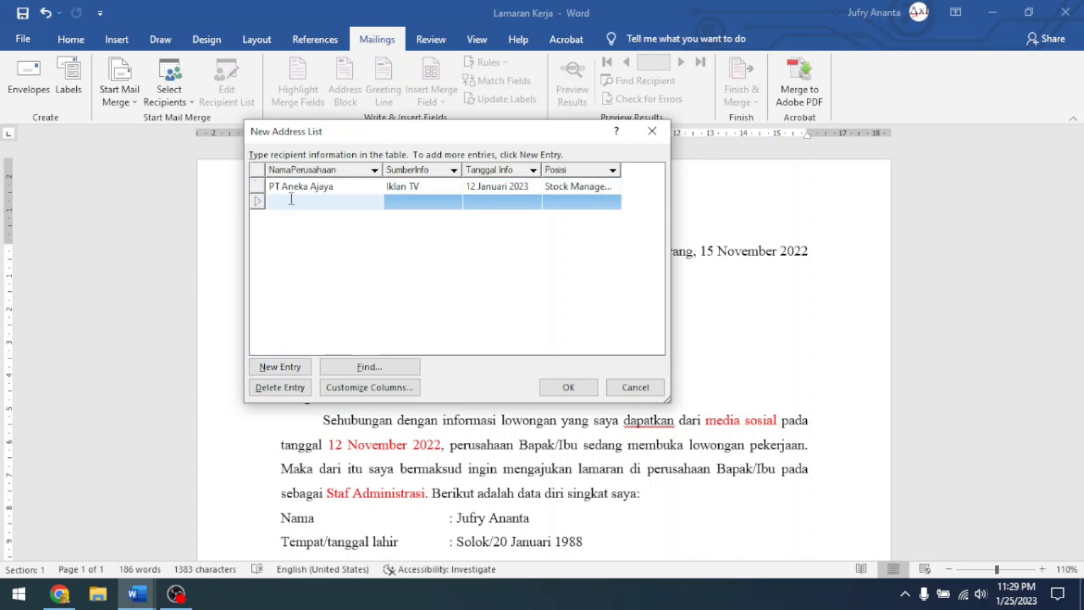
pyautogui.write('PT Azka Mulia')
pyautogui.press('Tab')
pyautogui.write('Internet')
pyautogui.press('Tab')
pyautogui.write('6 Januari 2023')
pyautogui.press('Tab')
pyautogui.write('Sales Product')
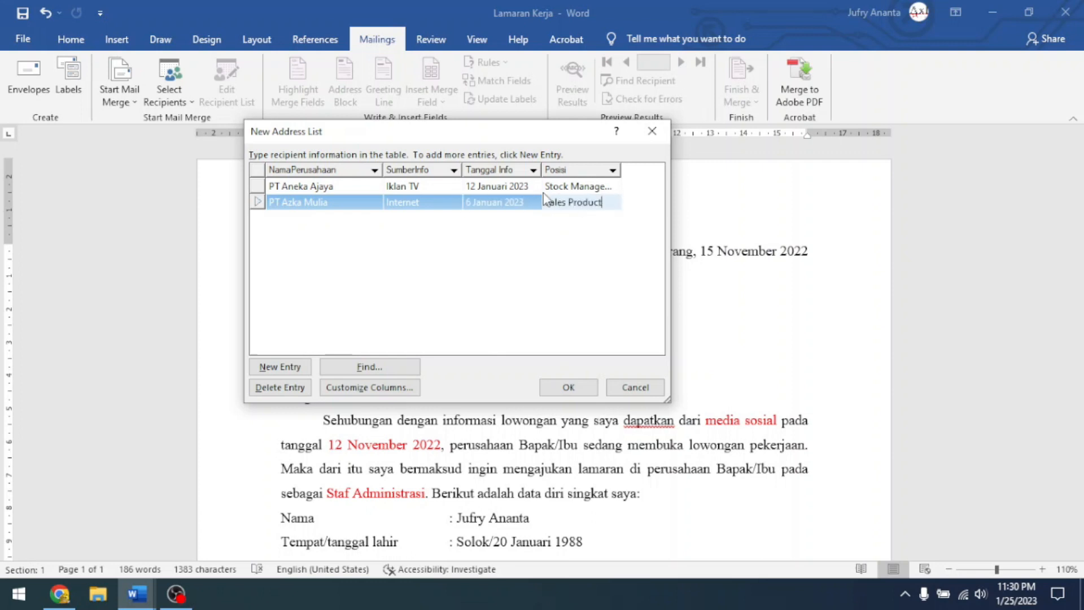
# Add a third recipient entry with CV Tiga Putra, Media Sosial, 23 Januari 2023 and Operator.
pyautogui.press('Tab')
pyautogui.write('CV Tiga Putra')
pyautogui.press('Tab')
pyautogui.write('Media Sosial')
pyautogui.press('Tab')
pyautogui.write('23 Januari 2023')
pyautogui.press('Tab')
pyautogui.write('Operator')
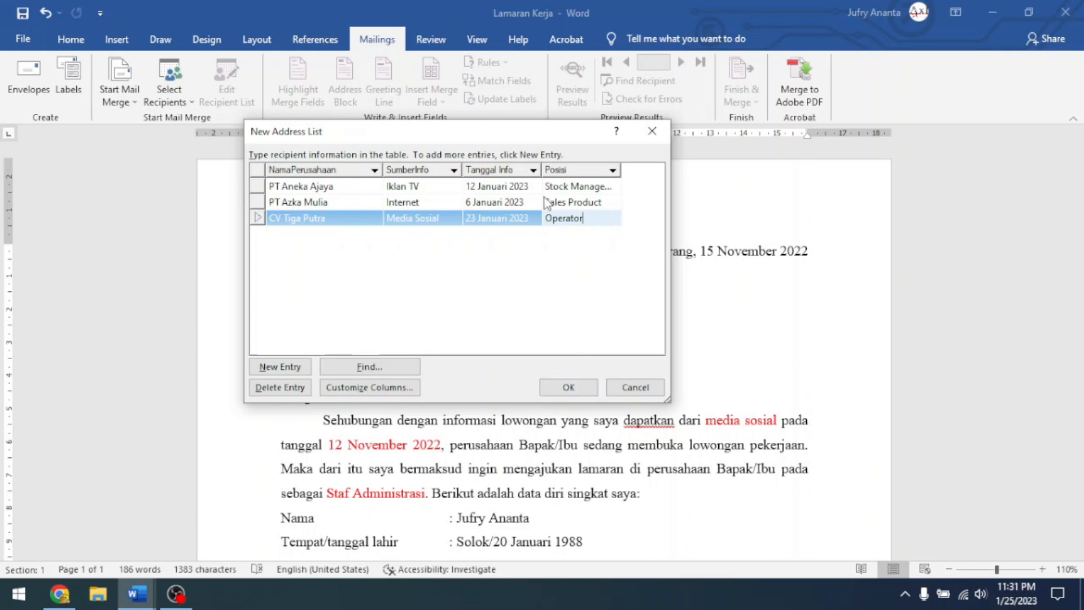
# Finish the recipient list and save it in the Documents folder as data_perusahaan.
pyautogui.click(567, 388)
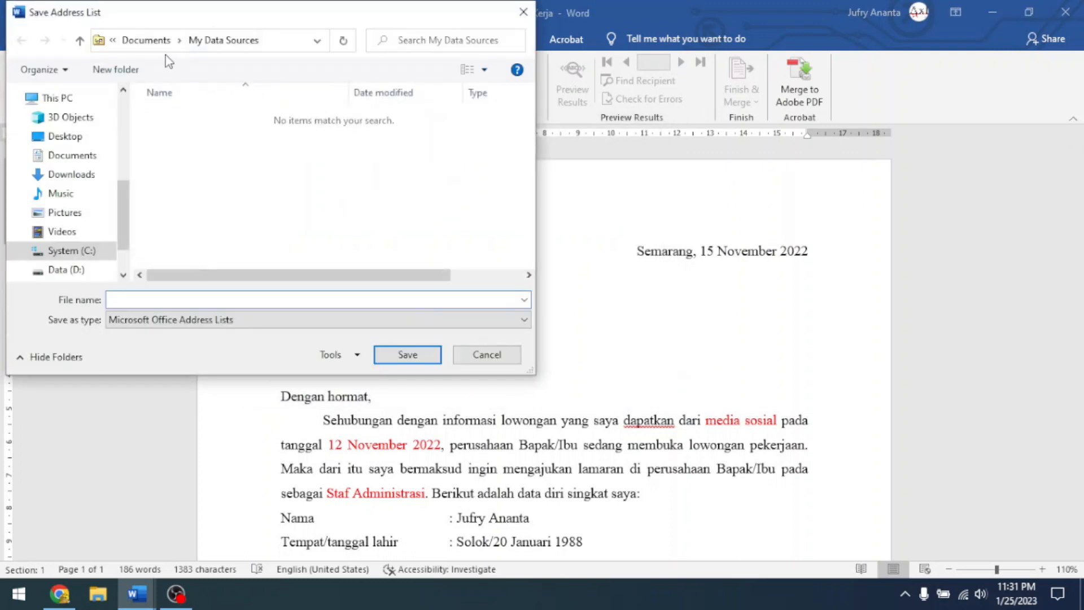
pyautogui.moveTo(174, 14); pyautogui.dragTo(213, 26)
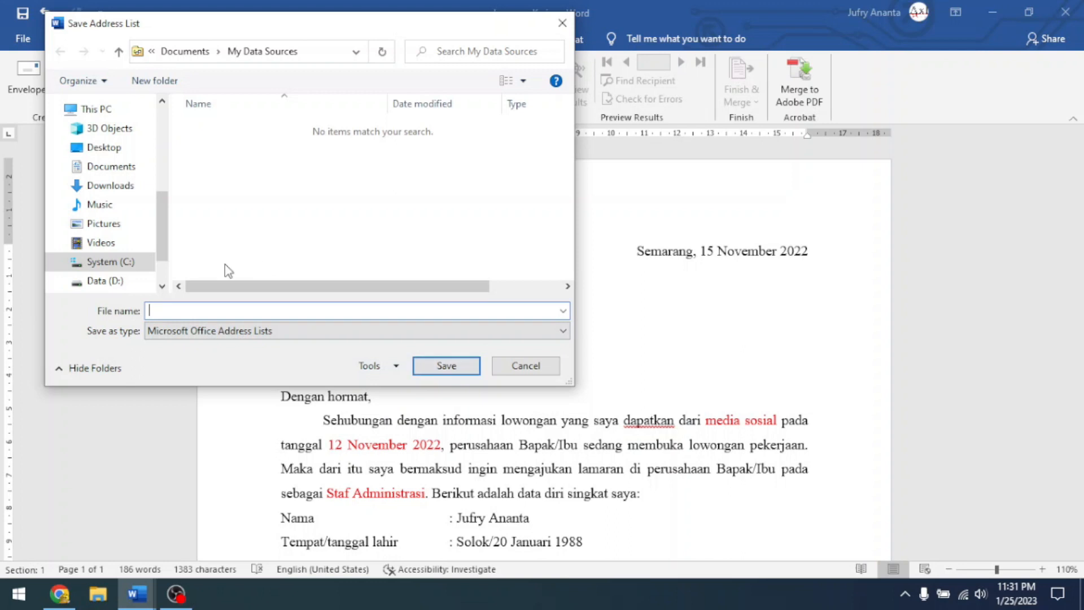
pyautogui.scroll(-2, 161, 232)
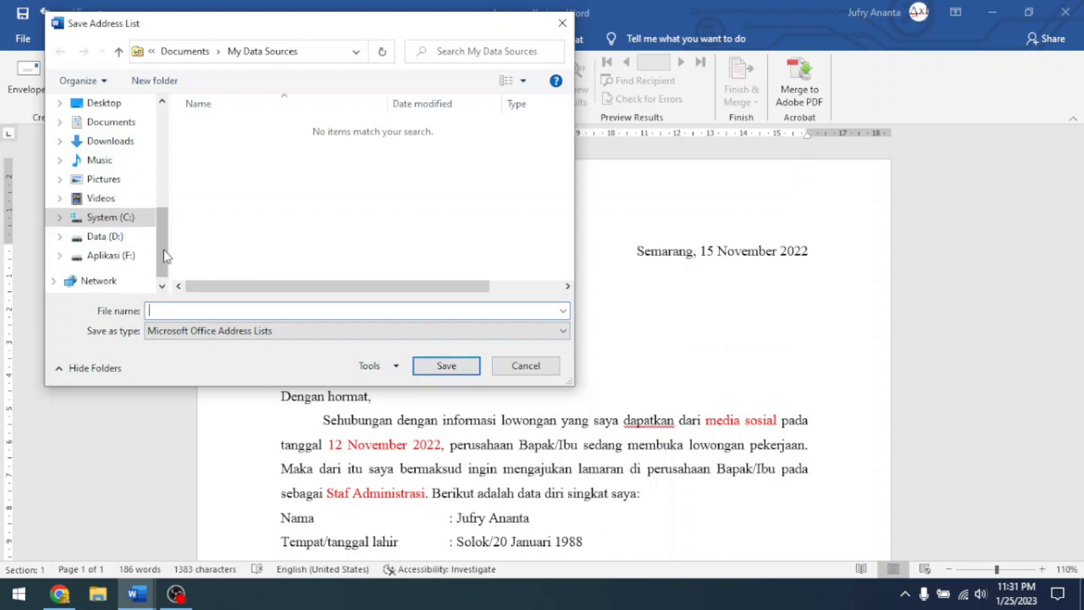
pyautogui.scroll(3, 164, 249)
pyautogui.scroll(-1, 163, 204)
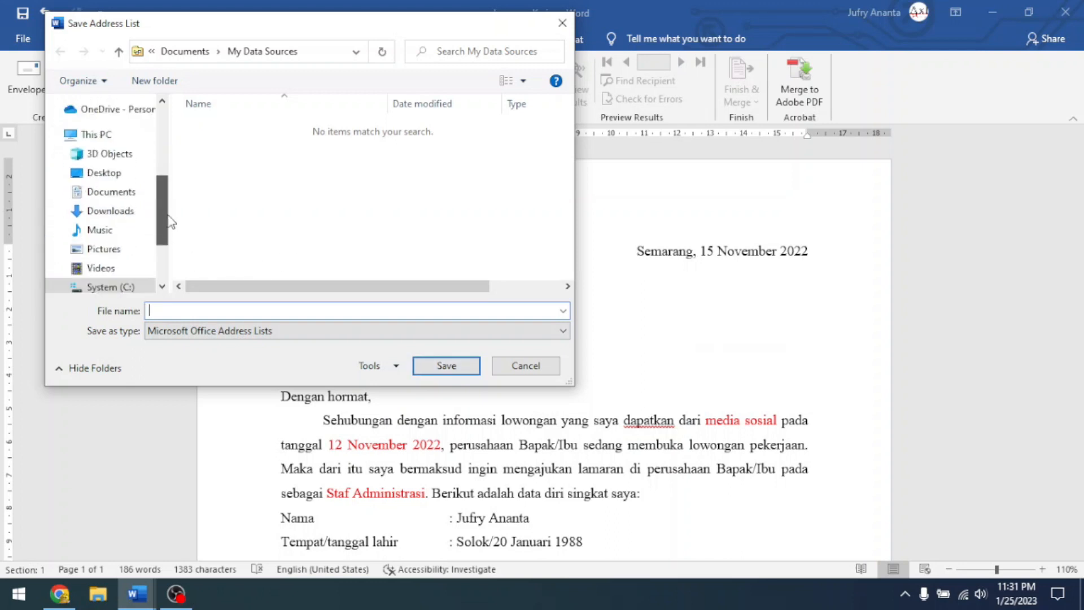
pyautogui.click(125, 198)
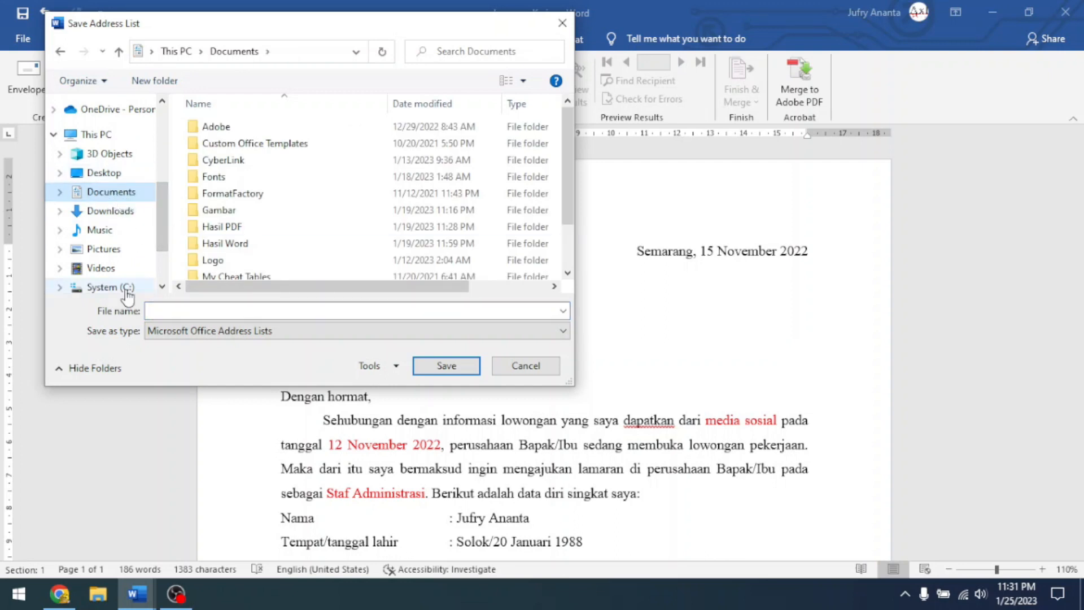
pyautogui.click(189, 310)
pyautogui.write('d')
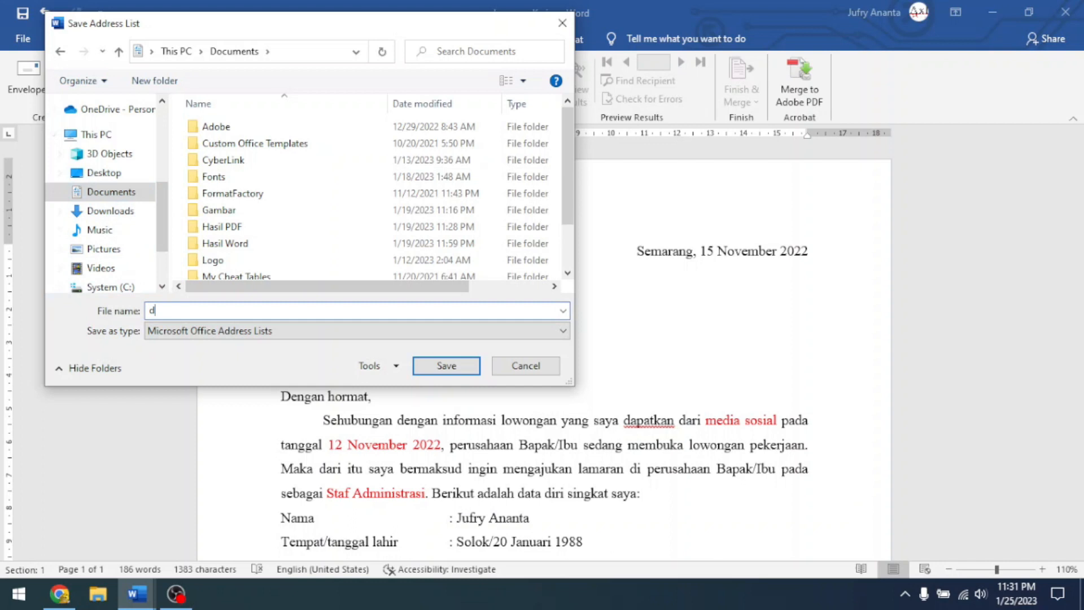
pyautogui.write('ata')
pyautogui.click(274, 378)
pyautogui.write('=')
pyautogui.press('BackSpace')
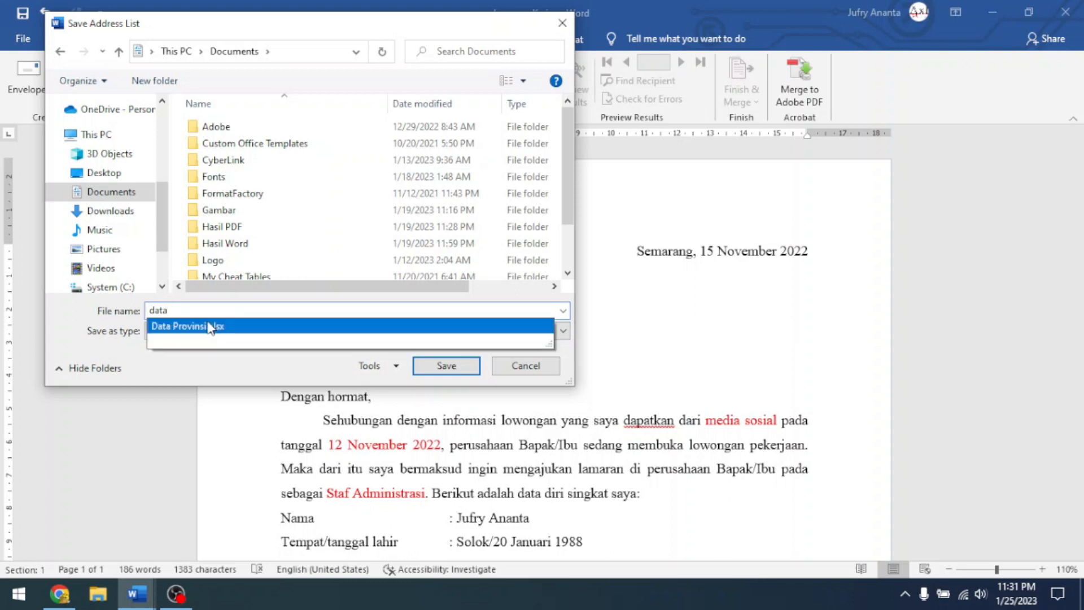
pyautogui.write('_')
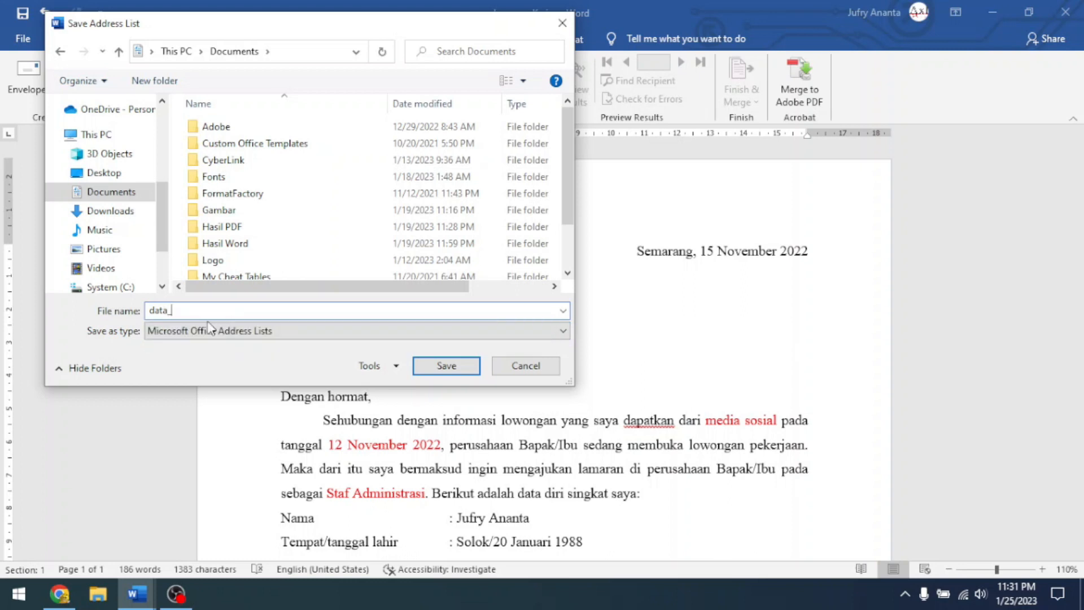
pyautogui.write('perusahaan')
pyautogui.click(446, 365)
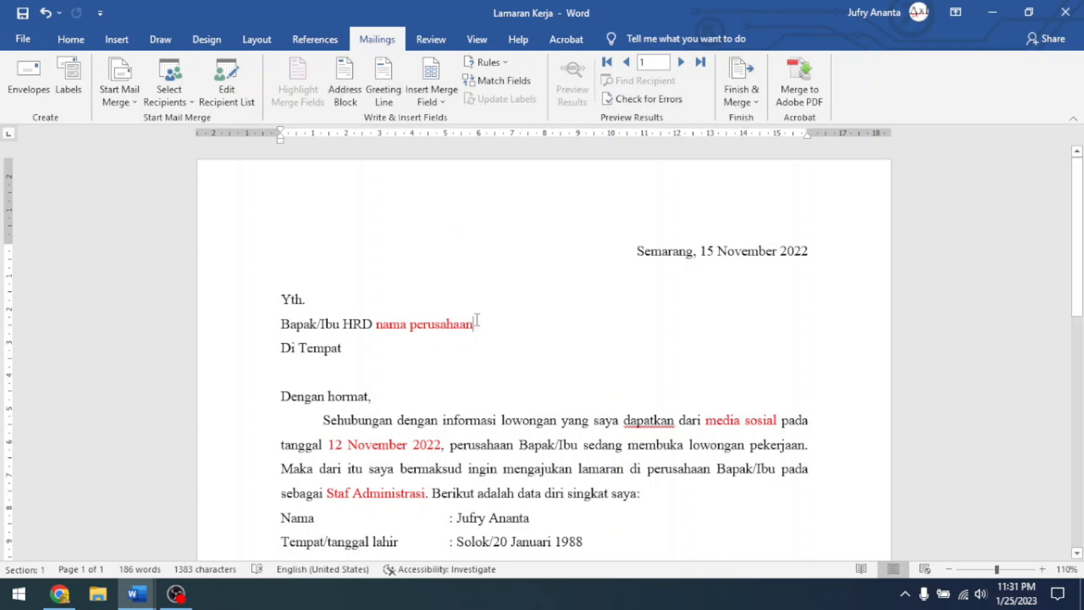
pyautogui.scroll(-1, 503, 293)
pyautogui.scroll(1, 504, 293)
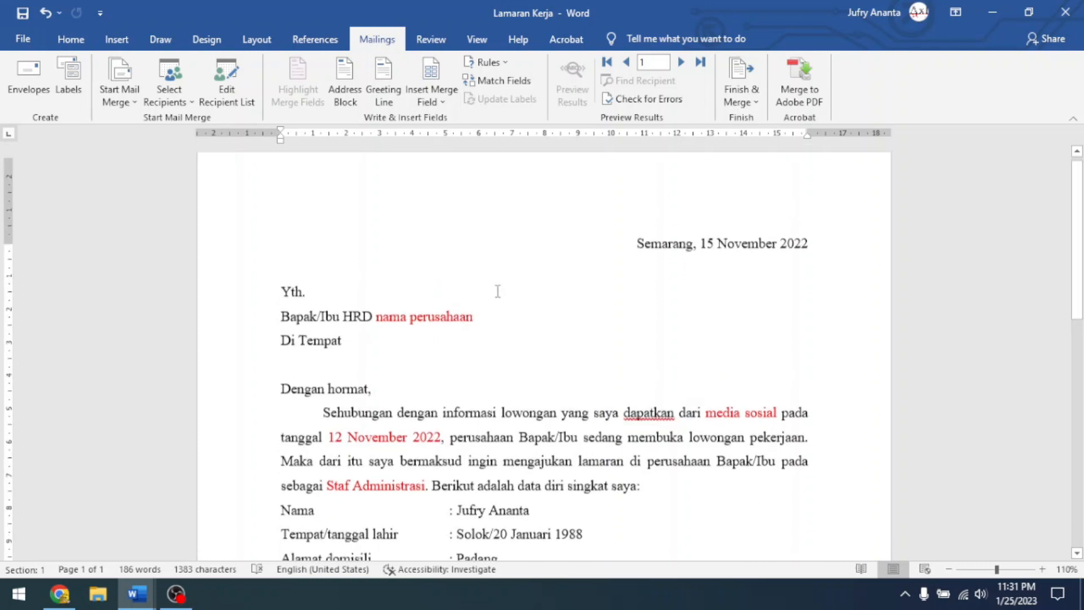
# Replace the red company name placeholder after "Bapak/Ibu HRD" with the NamaPerusahaan merge field.
pyautogui.click(466, 326)
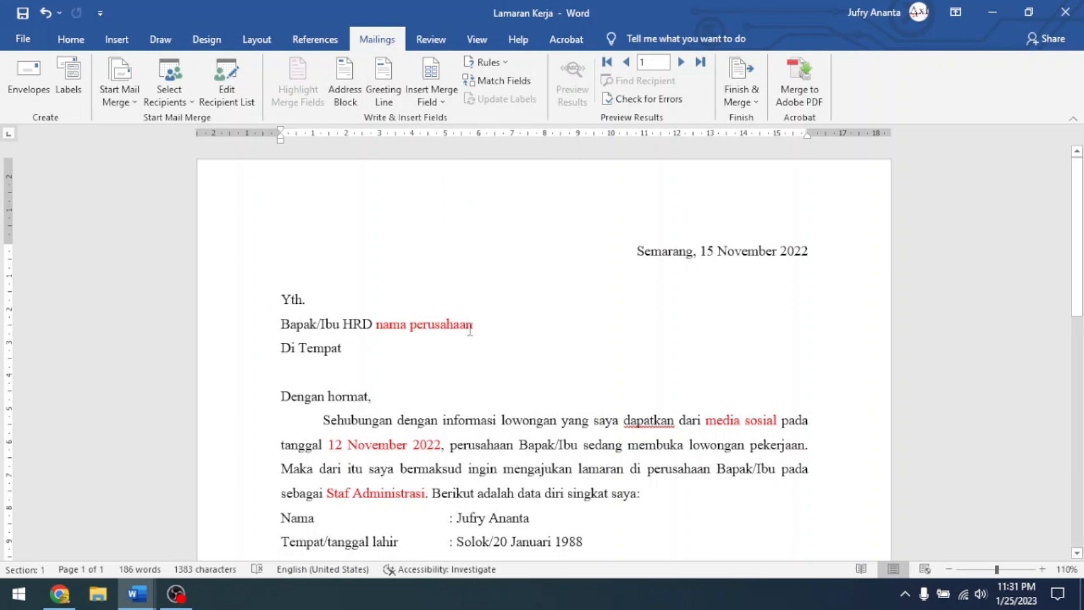
pyautogui.moveTo(451, 327); pyautogui.dragTo(379, 324)
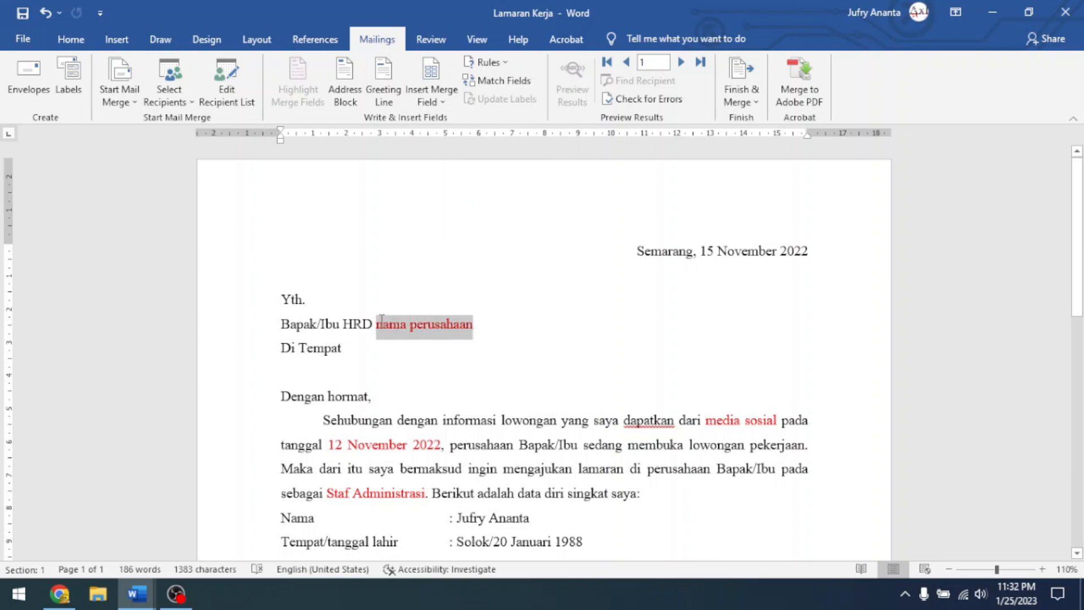
pyautogui.press('BackSpace')
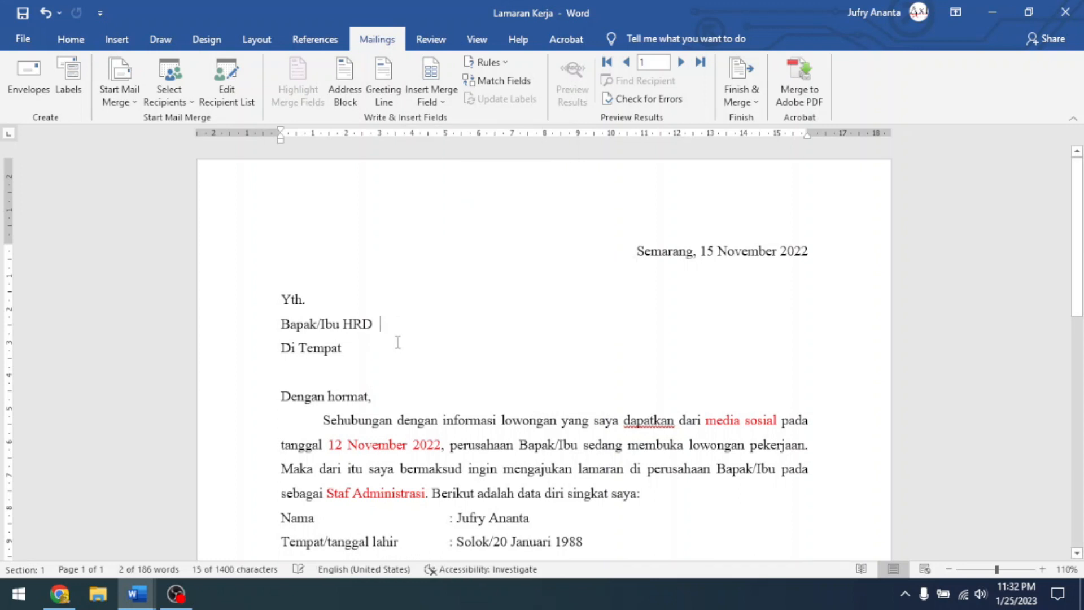
pyautogui.press('BackSpace')
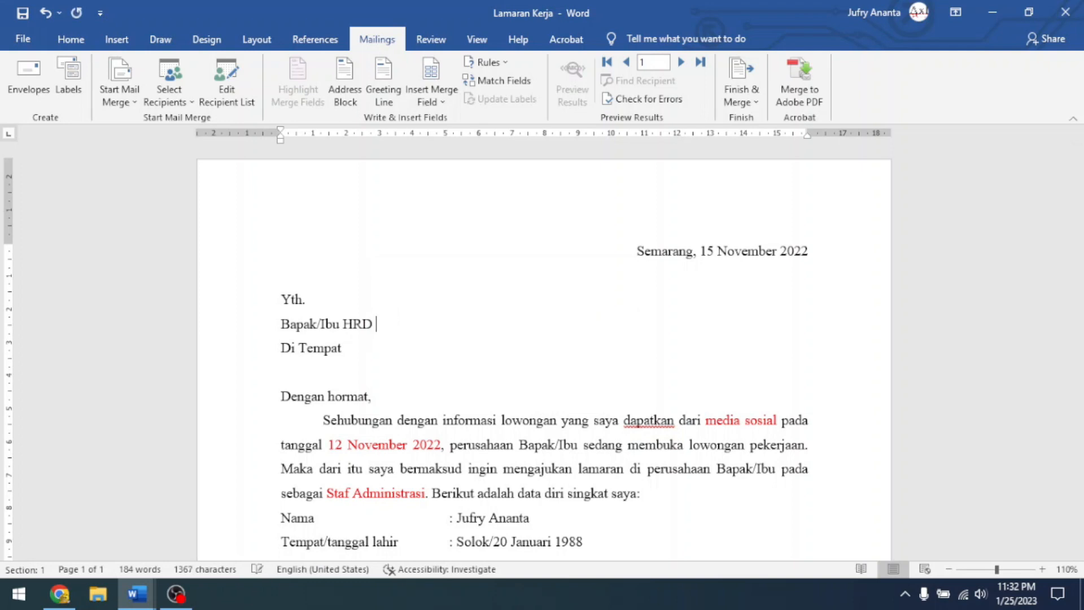
pyautogui.click(439, 104)
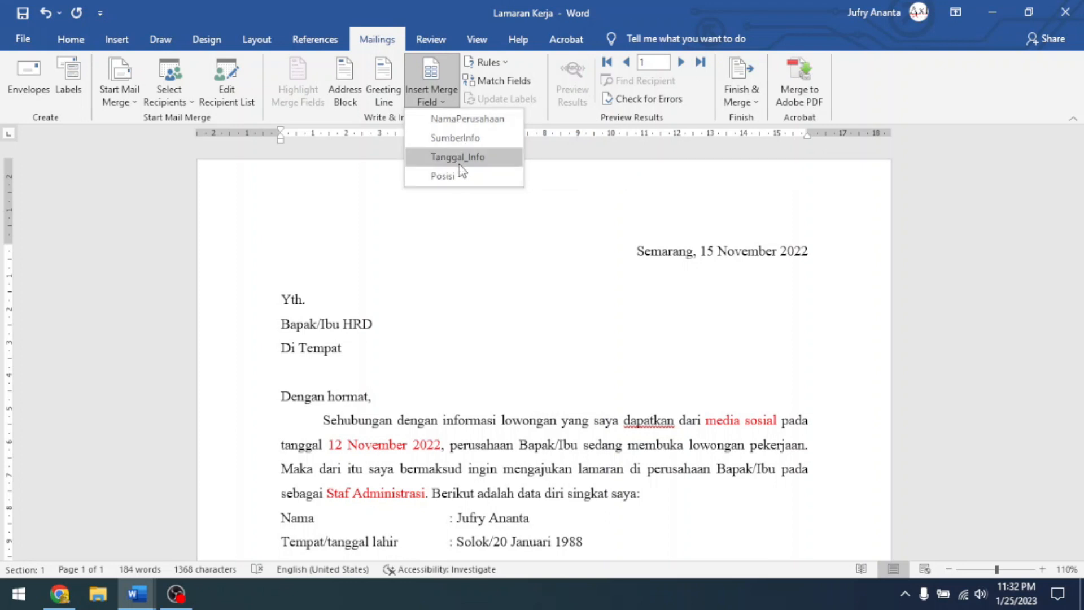
pyautogui.click(389, 329)
pyautogui.click(432, 101)
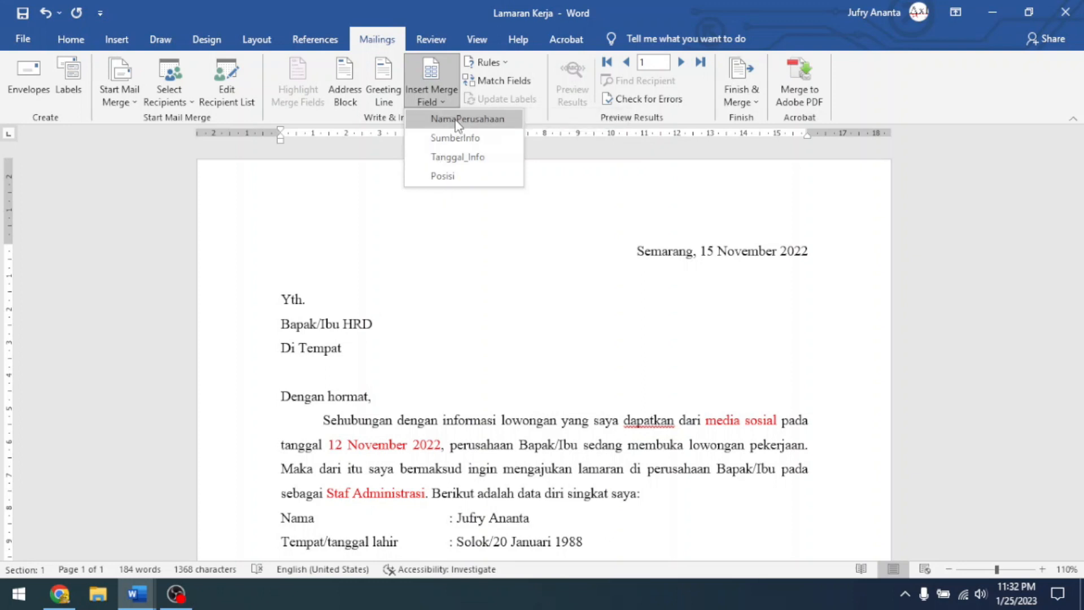
pyautogui.click(456, 120)
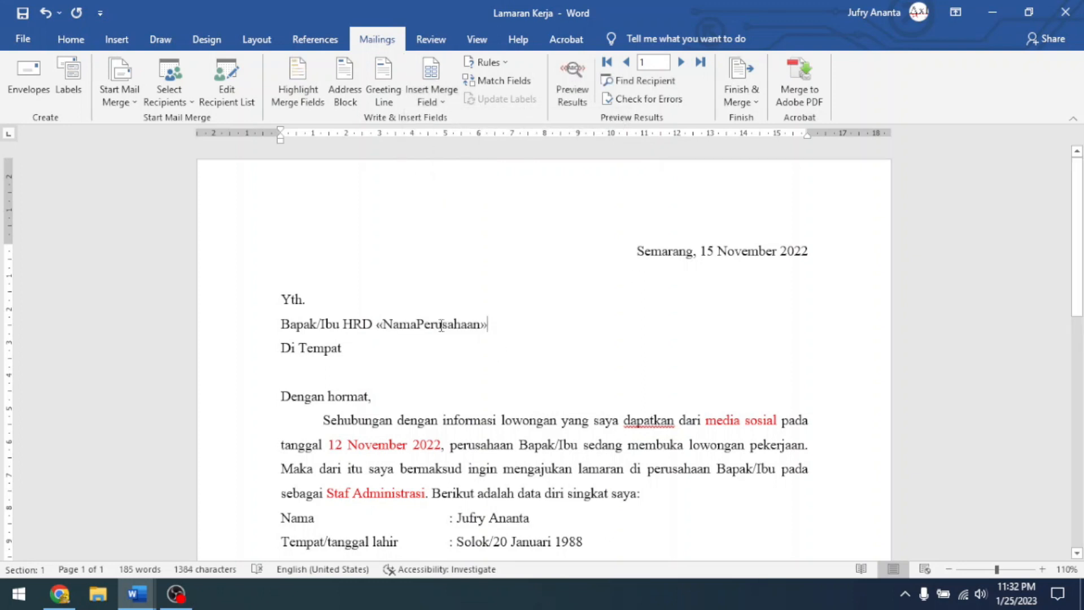
# Replace the red "media sosial" text in the opening paragraph with the SumberInfo merge field, keeping a space before "pada".
pyautogui.scroll(-2, 462, 316)
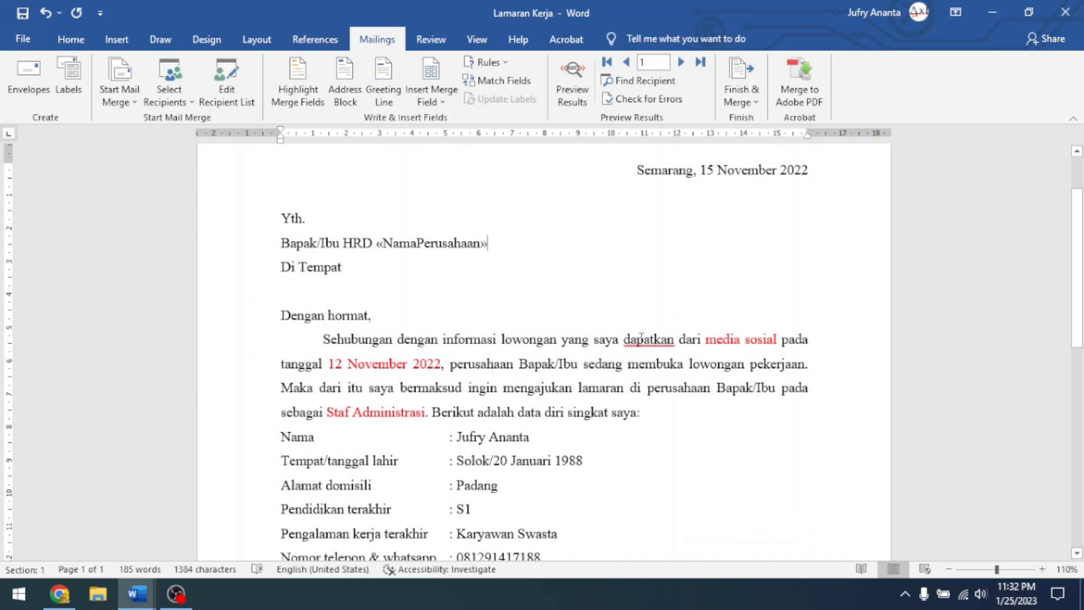
pyautogui.moveTo(774, 339); pyautogui.dragTo(716, 346)
pyautogui.press('Delete')
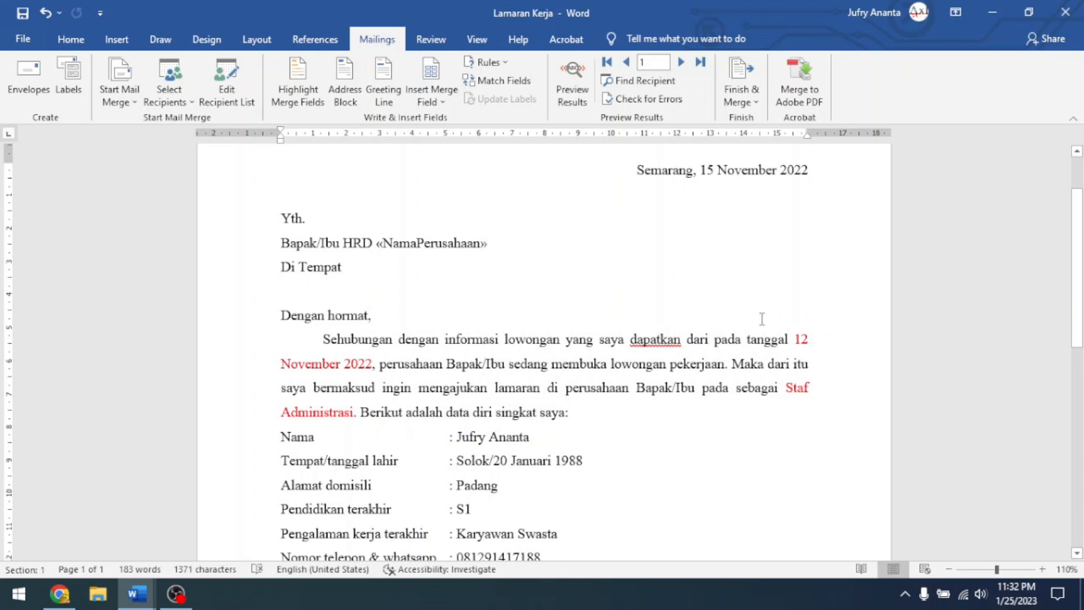
pyautogui.press('Left')
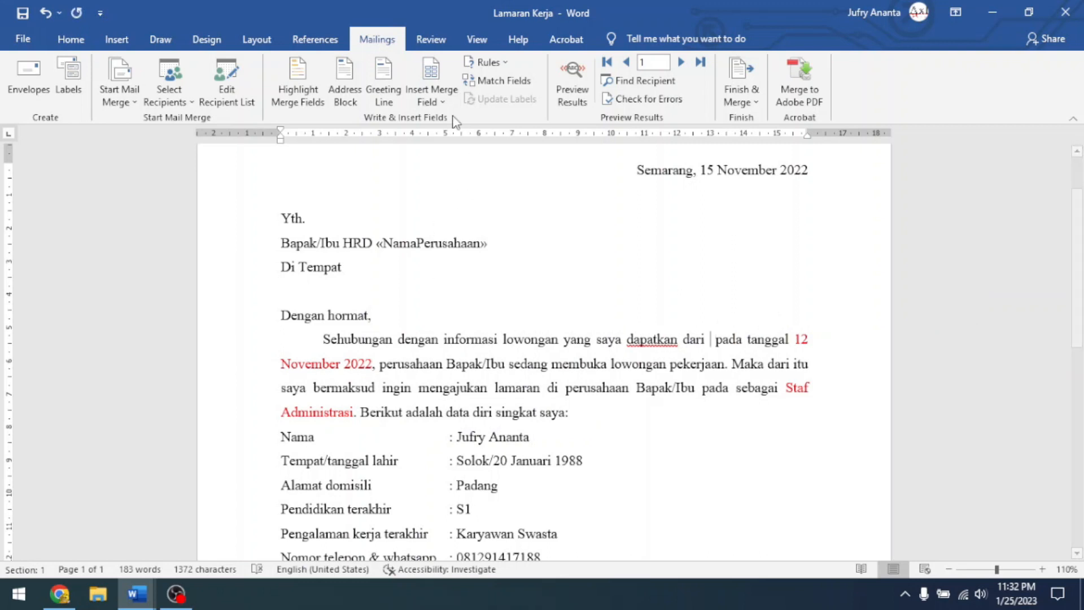
pyautogui.click(432, 96)
pyautogui.click(452, 137)
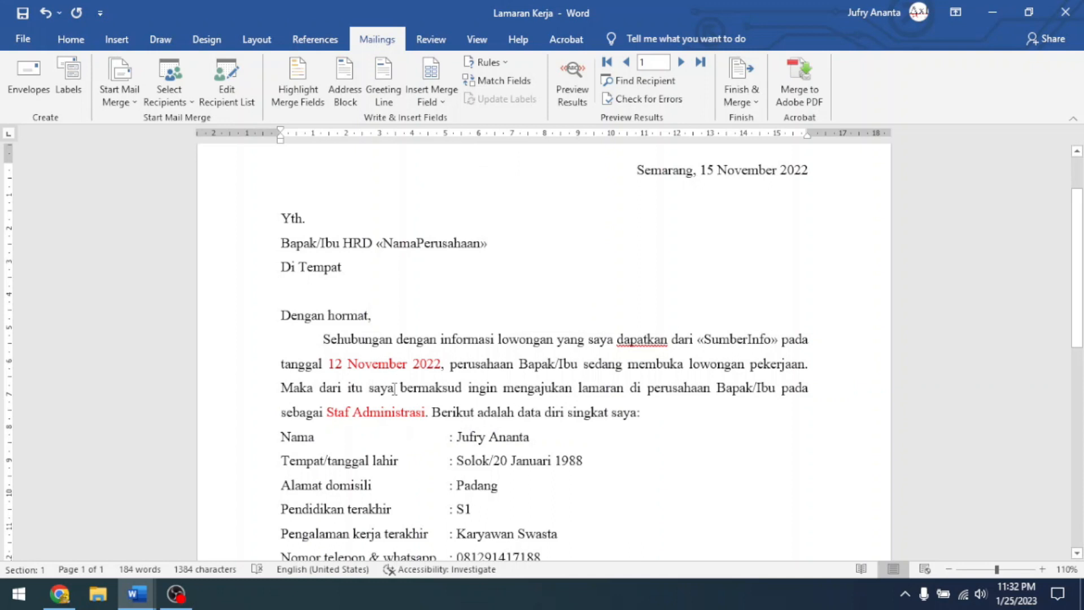
# Replace the red date after "tanggal" in the opening paragraph with the Tanggal_Info merge field.
pyautogui.moveTo(442, 365); pyautogui.dragTo(340, 363)
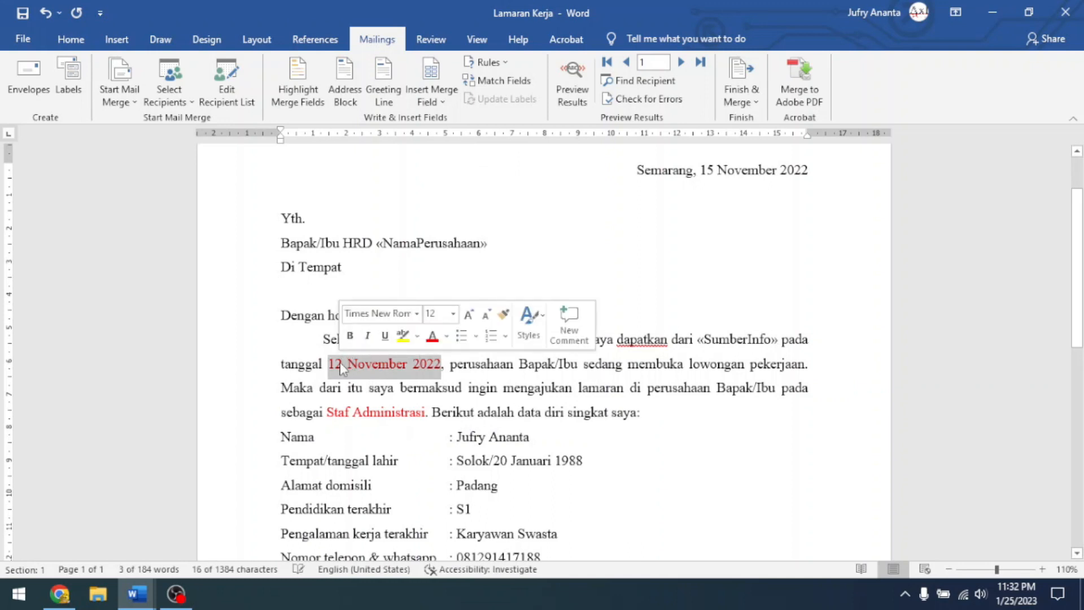
pyautogui.click(432, 97)
pyautogui.click(450, 157)
# Replace the red "Staf Administrasi" text after "sebagai" with the Posisi merge field.
pyautogui.moveTo(787, 390); pyautogui.dragTo(407, 416)
pyautogui.press('BackSpace')
pyautogui.click(432, 97)
pyautogui.click(443, 175)
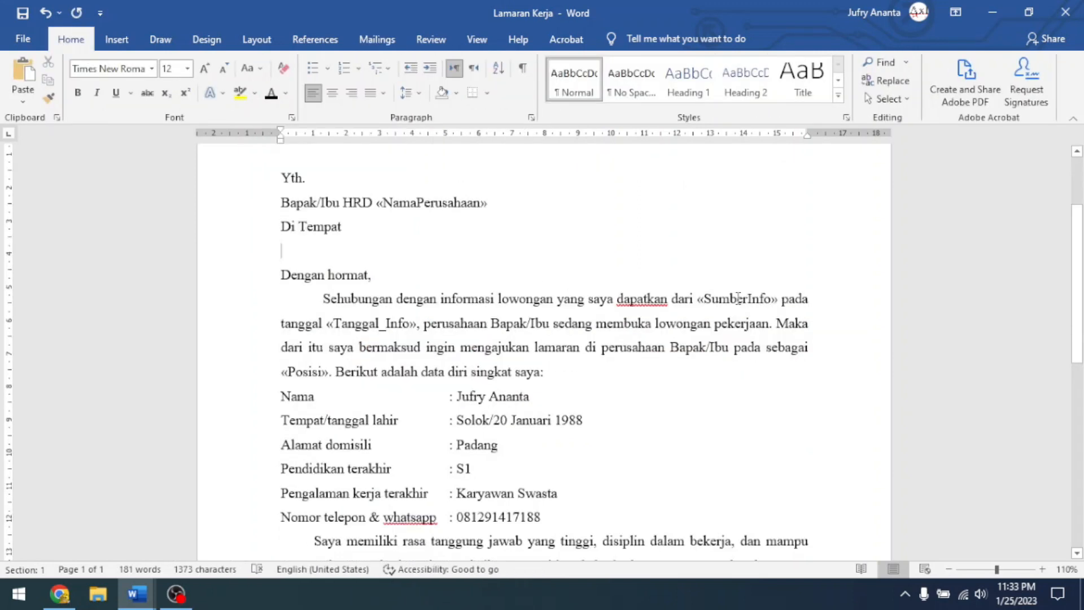
# Examine the placement of the company name, source, date and position merge fields in the letter.
pyautogui.click(738, 298)
pyautogui.scroll(2, 574, 218)
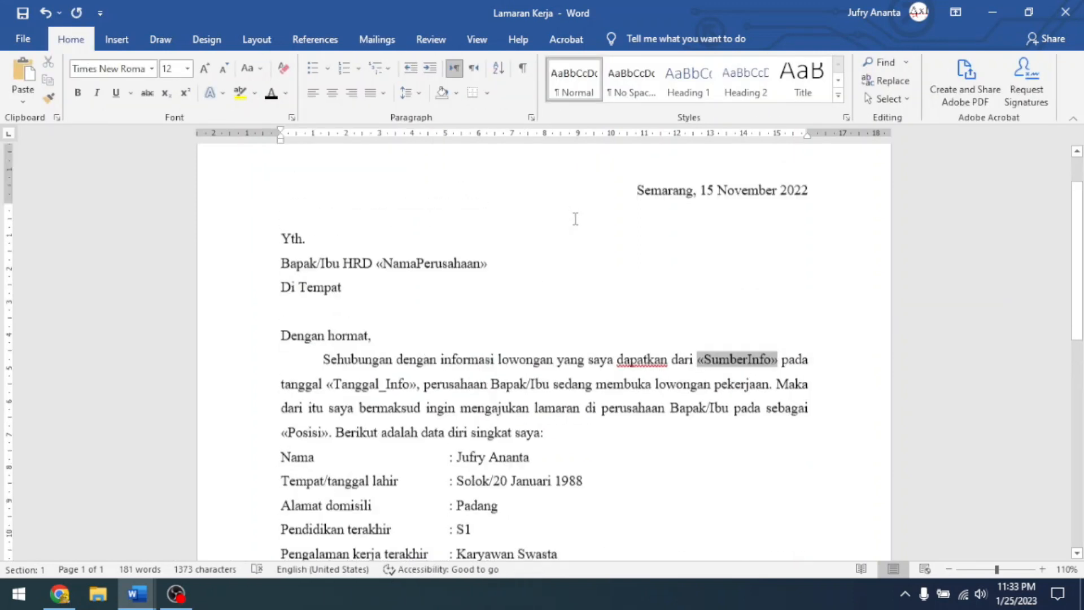
pyautogui.click(372, 40)
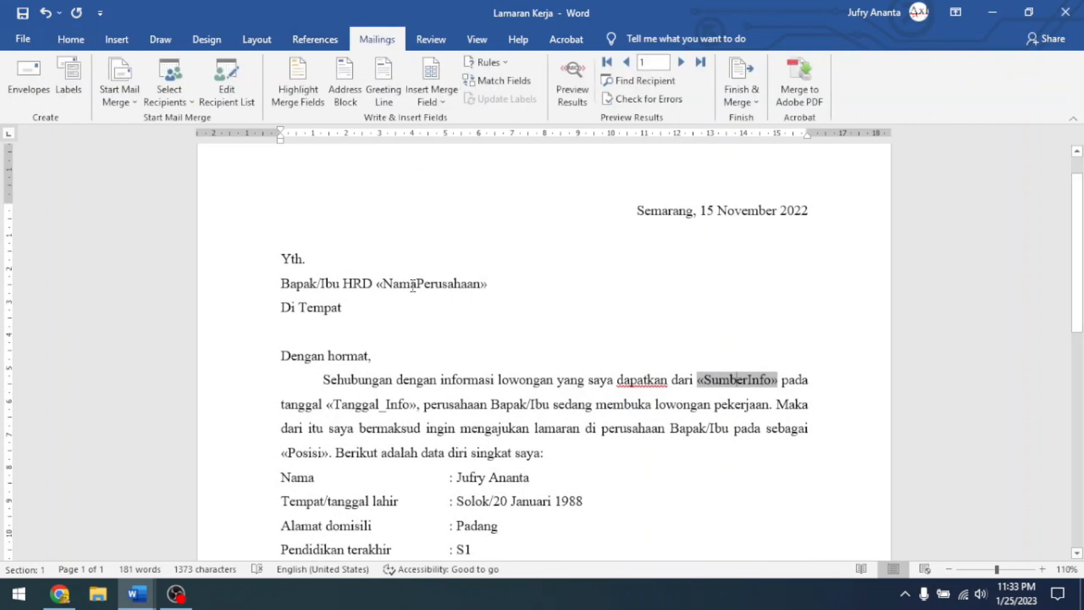
pyautogui.click(455, 287)
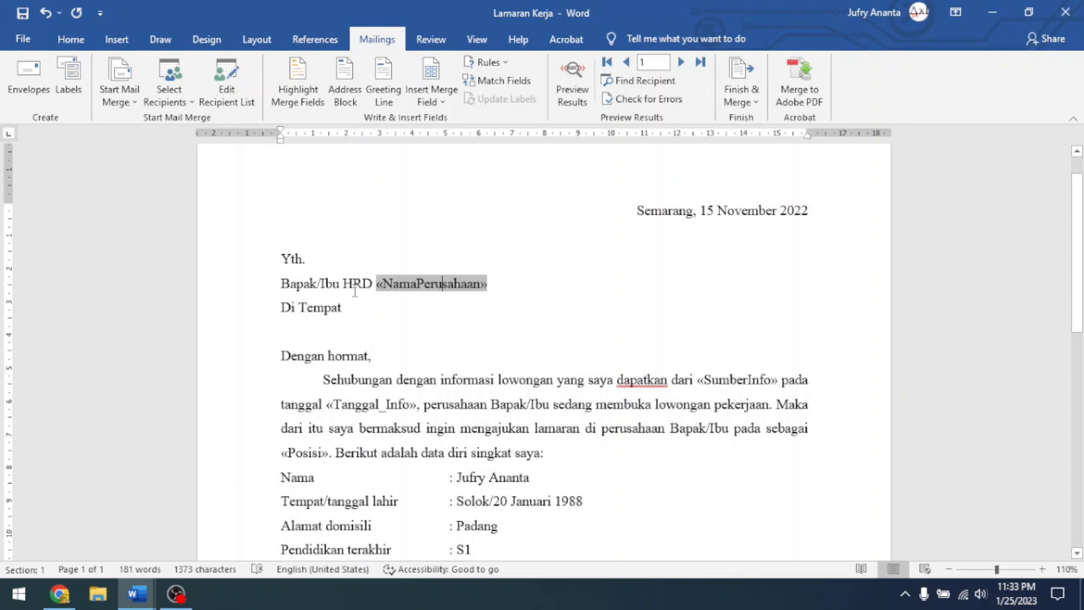
pyautogui.click(442, 303)
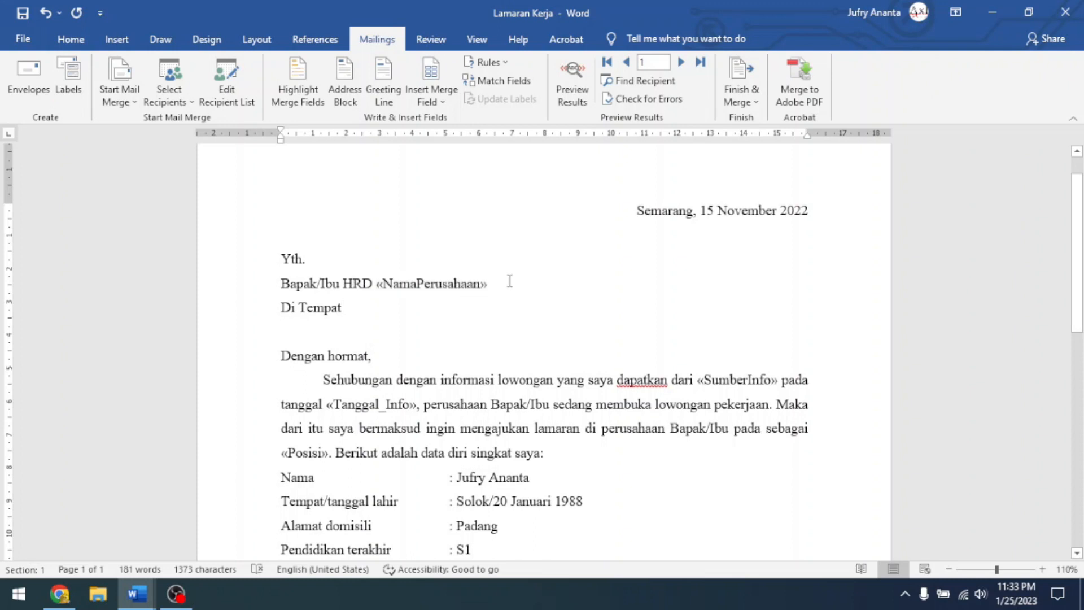
pyautogui.click(405, 287)
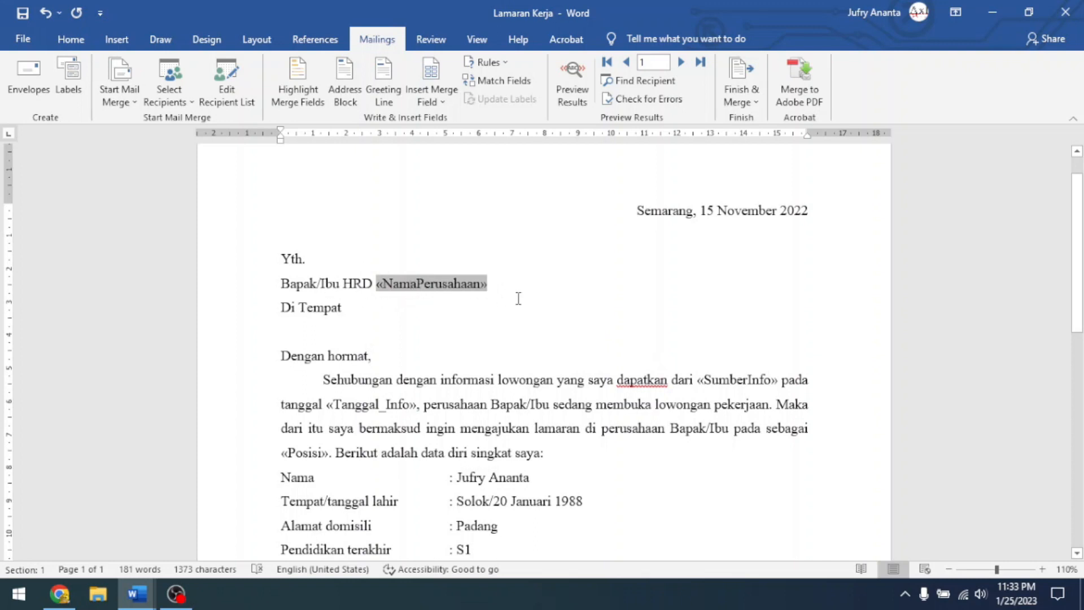
pyautogui.scroll(-1, 527, 297)
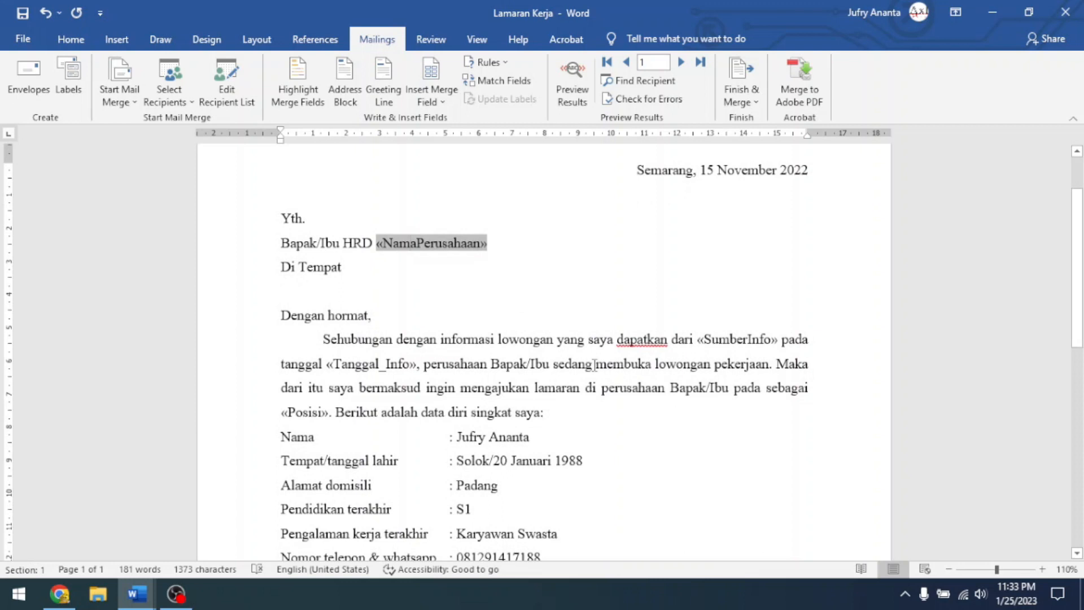
pyautogui.click(407, 363)
pyautogui.click(736, 340)
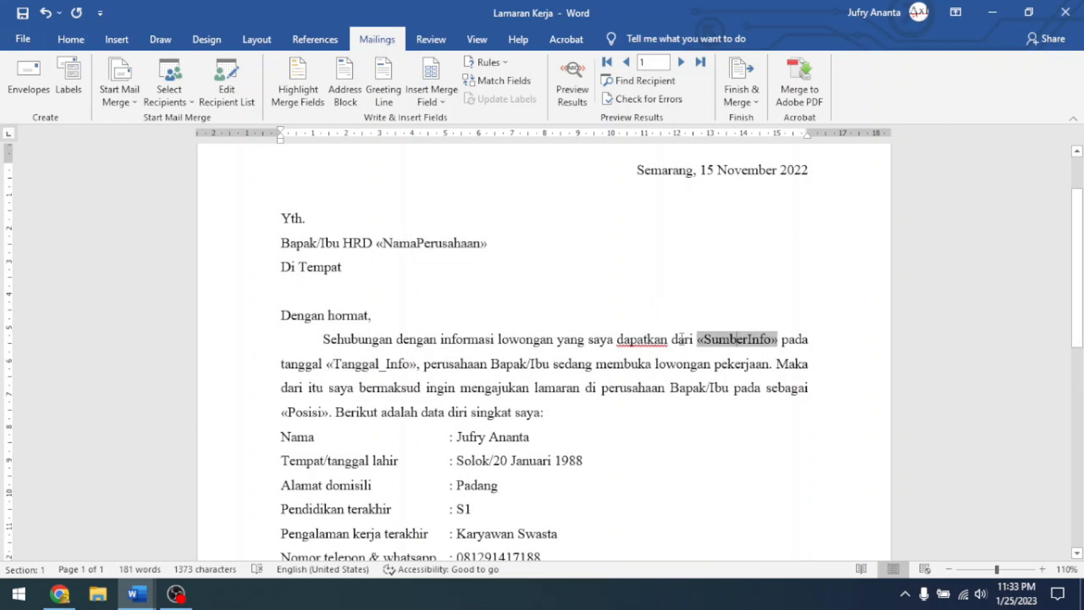
pyautogui.click(310, 414)
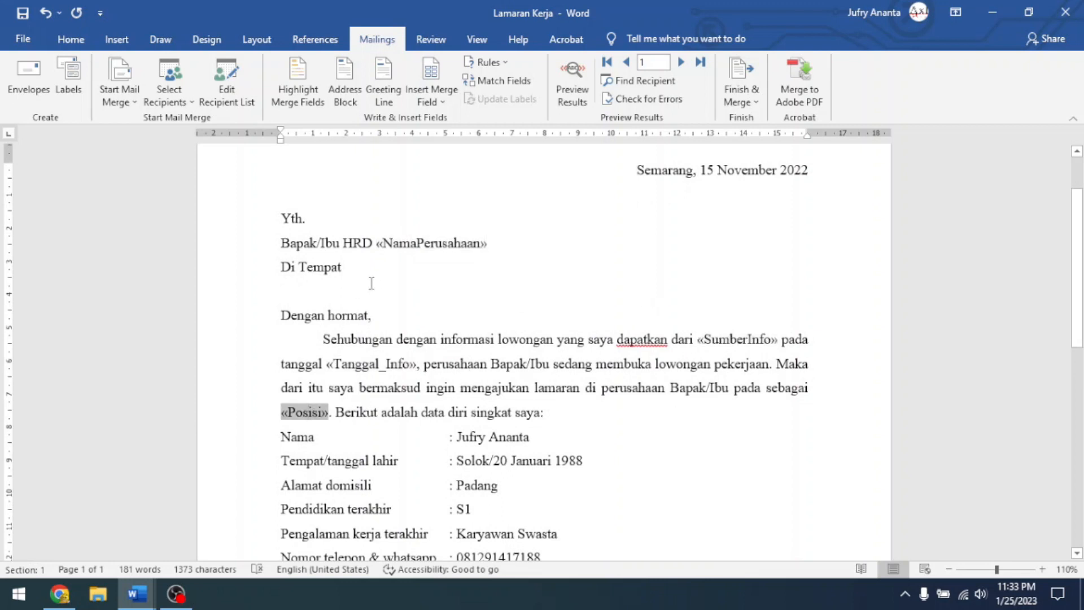
pyautogui.click(394, 244)
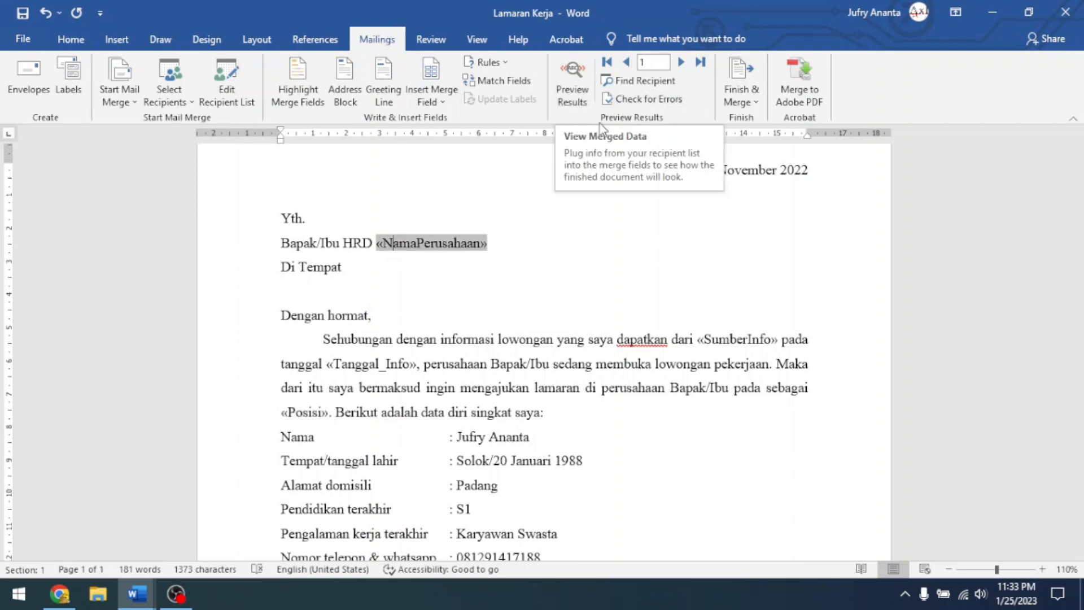
# Turn on the merge results preview so the letter shows recipient data in place of the field codes.
pyautogui.click(574, 90)
pyautogui.click(435, 276)
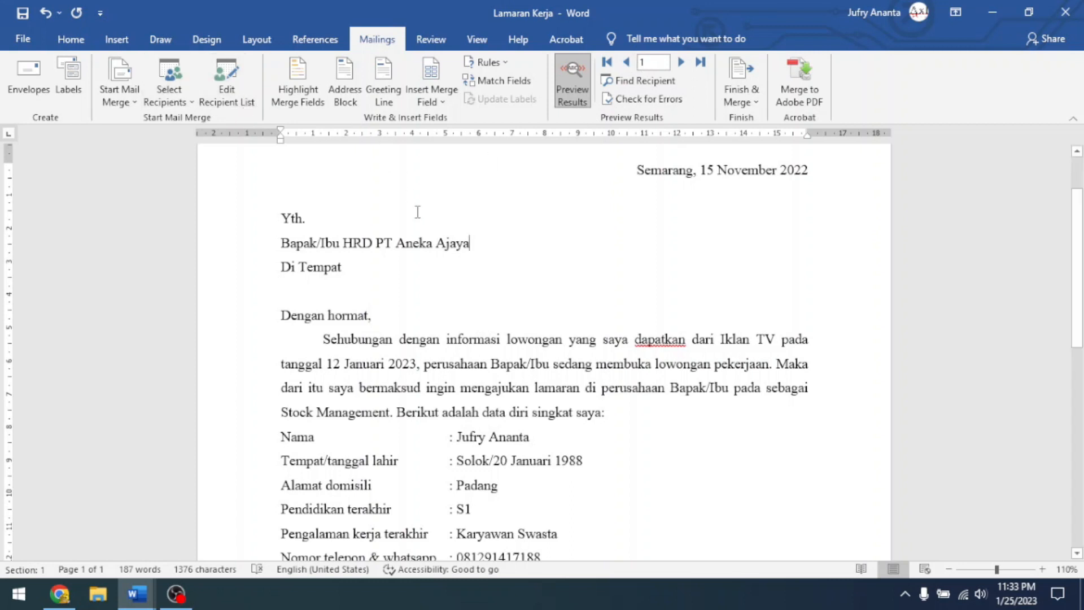
pyautogui.scroll(-1, 480, 285)
pyautogui.scroll(1, 484, 288)
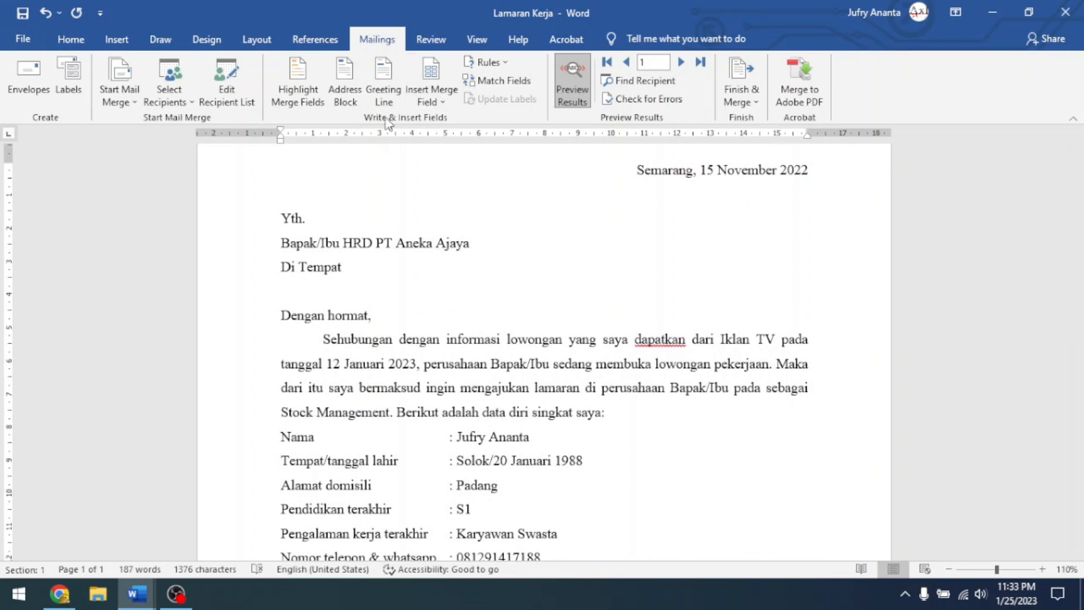
# Examine the merged company name, vacancy source, date and position in the previewed letter.
pyautogui.moveTo(469, 243); pyautogui.dragTo(333, 243)
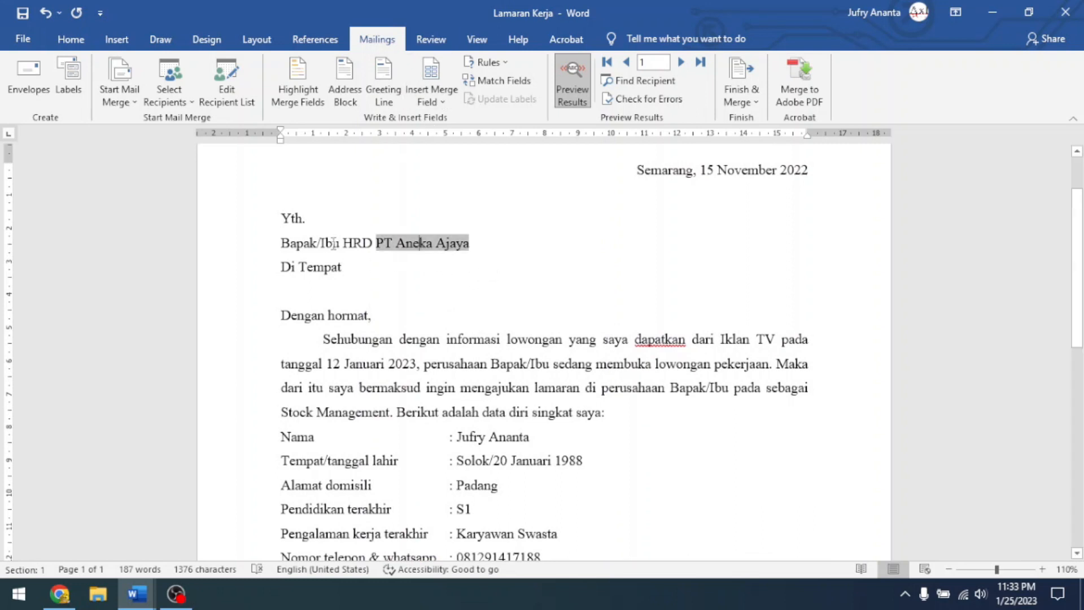
pyautogui.click(423, 276)
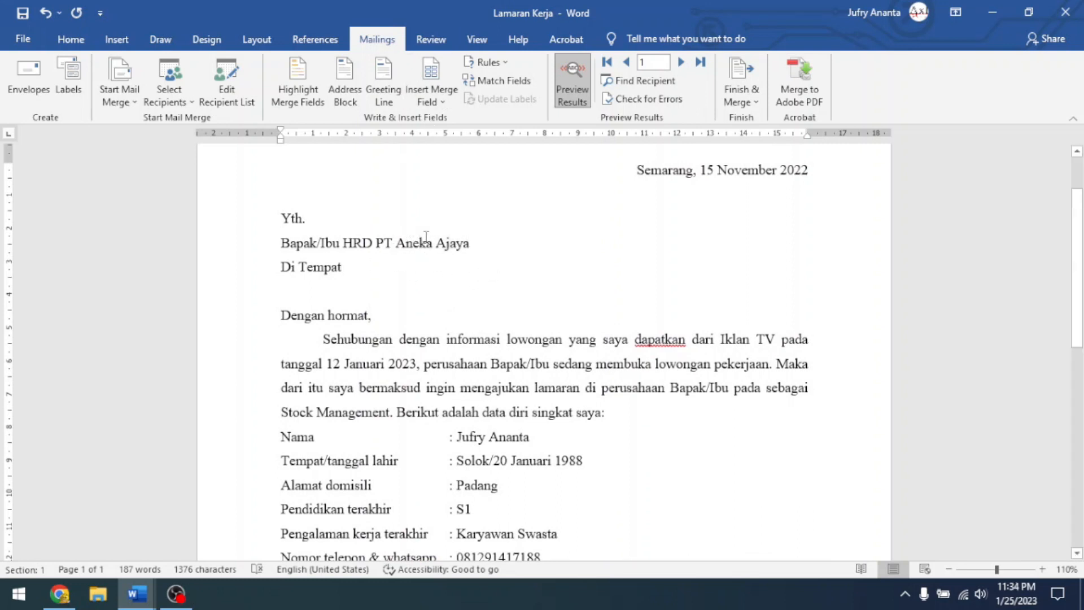
pyautogui.click(427, 238)
pyautogui.click(478, 244)
pyautogui.click(752, 337)
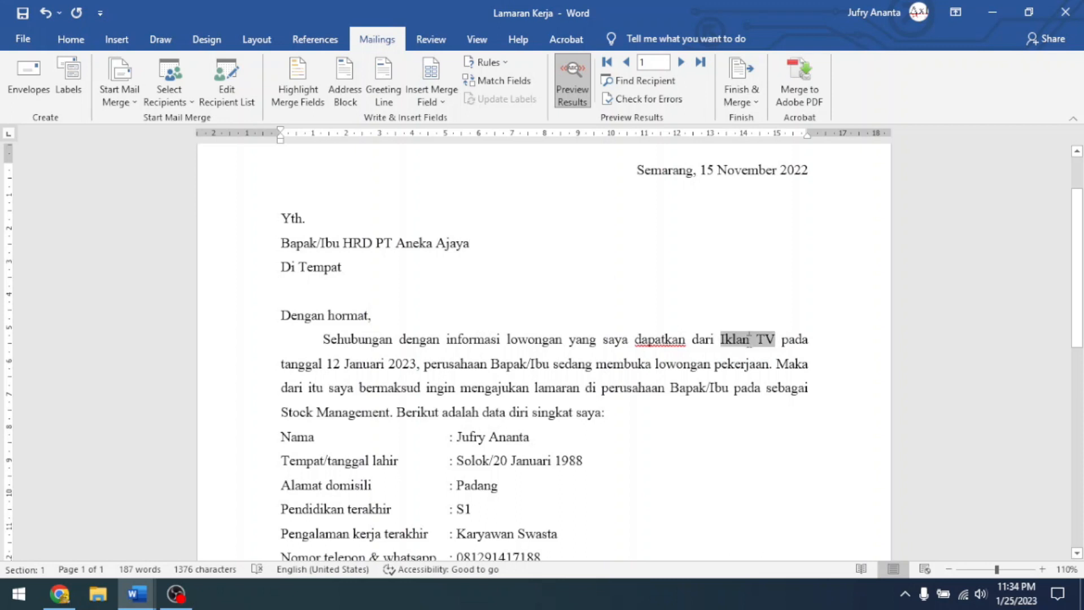
pyautogui.click(373, 366)
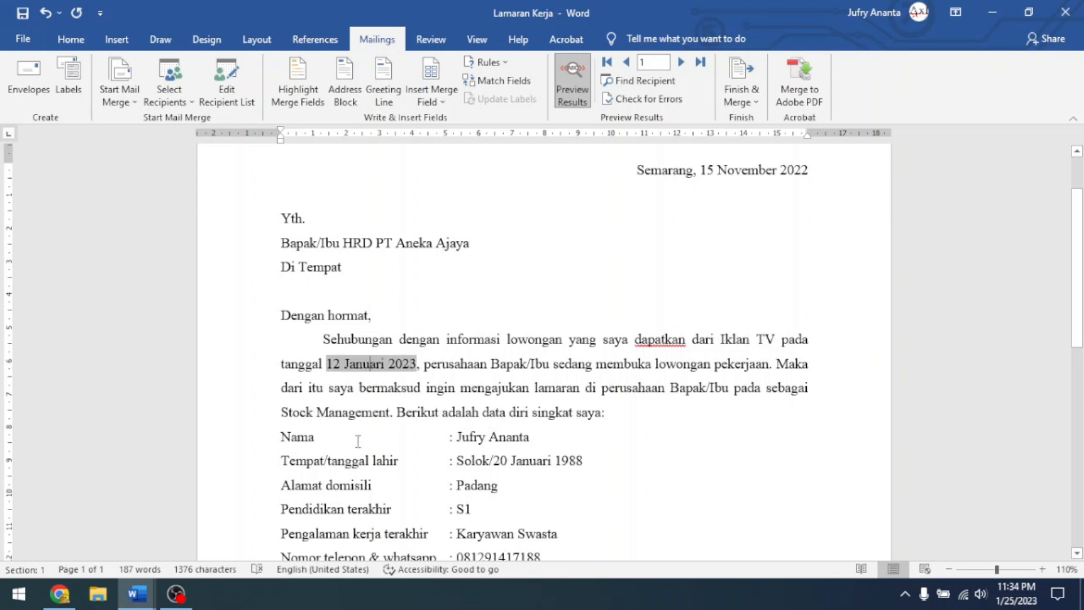
pyautogui.click(343, 419)
pyautogui.click(541, 327)
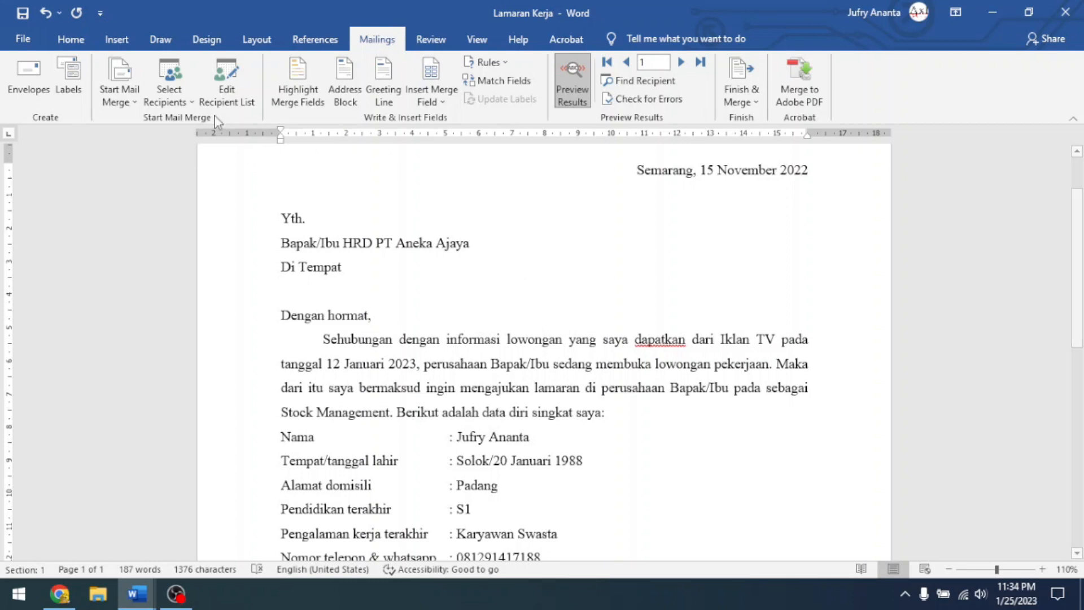
# Open the data_perusahaan.mdb recipient list for editing, review its second and third entries, and cancel without changes.
pyautogui.click(172, 101)
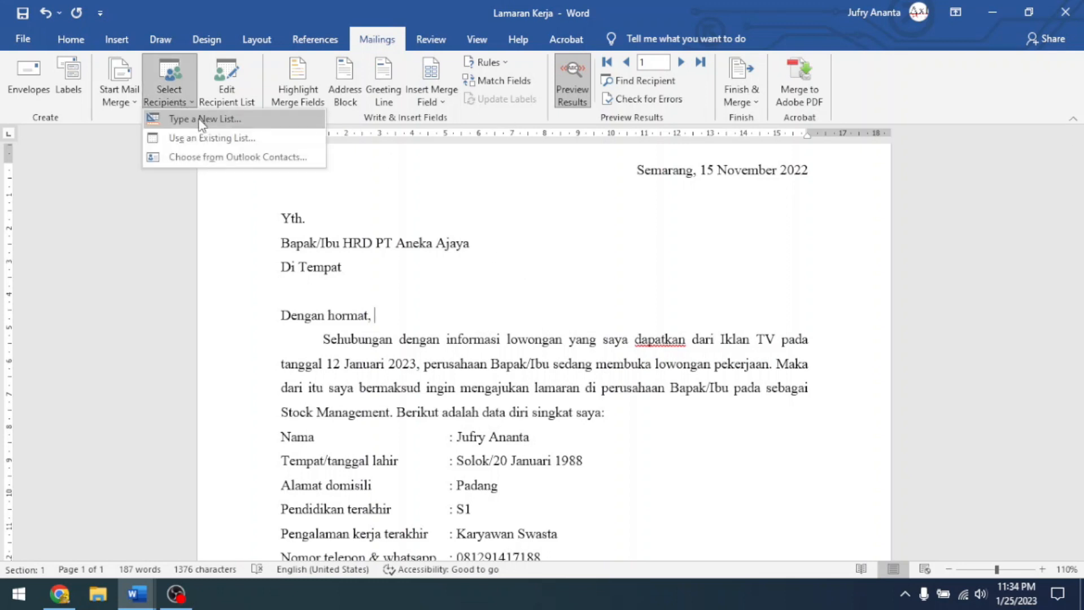
pyautogui.click(235, 98)
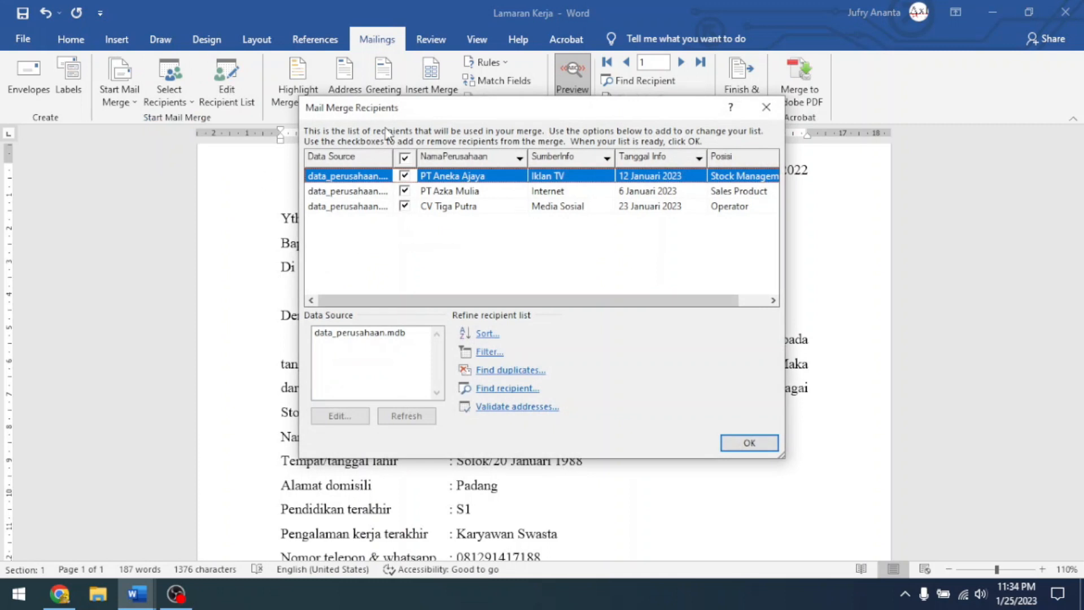
pyautogui.click(360, 333)
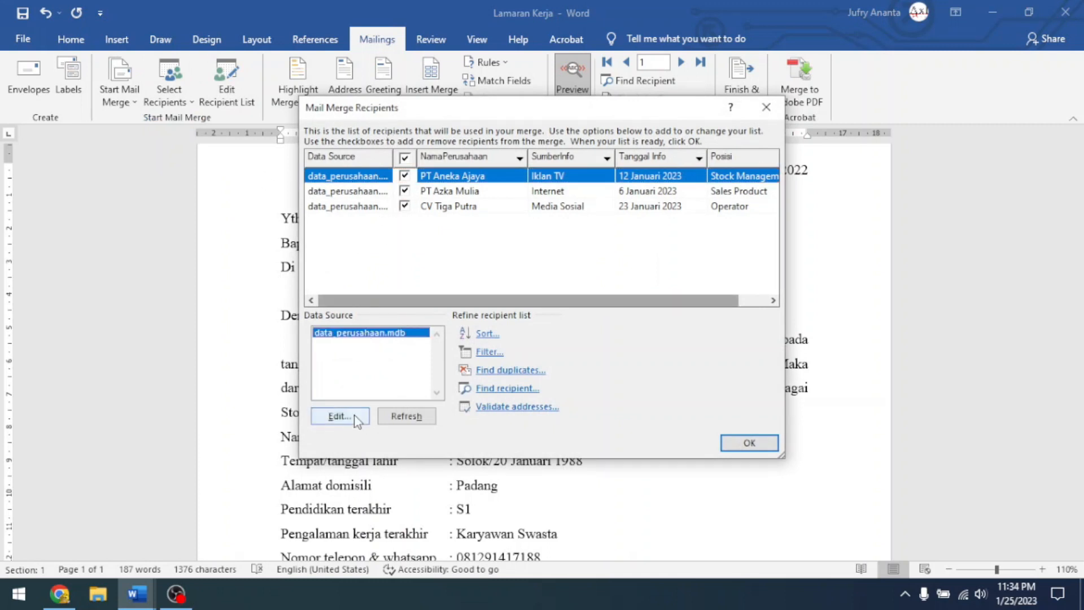
pyautogui.click(356, 416)
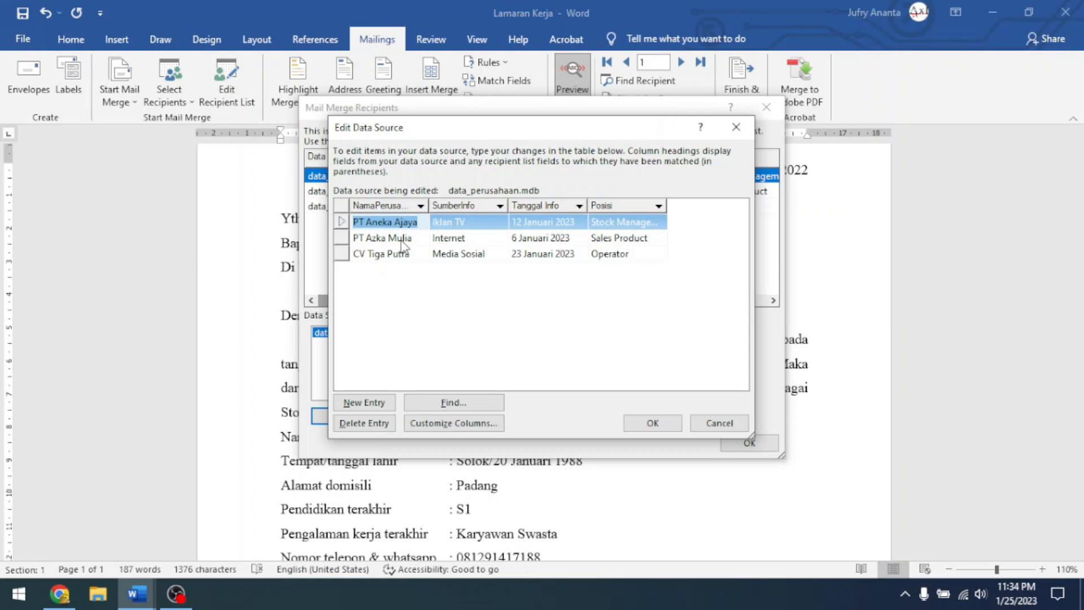
pyautogui.click(346, 238)
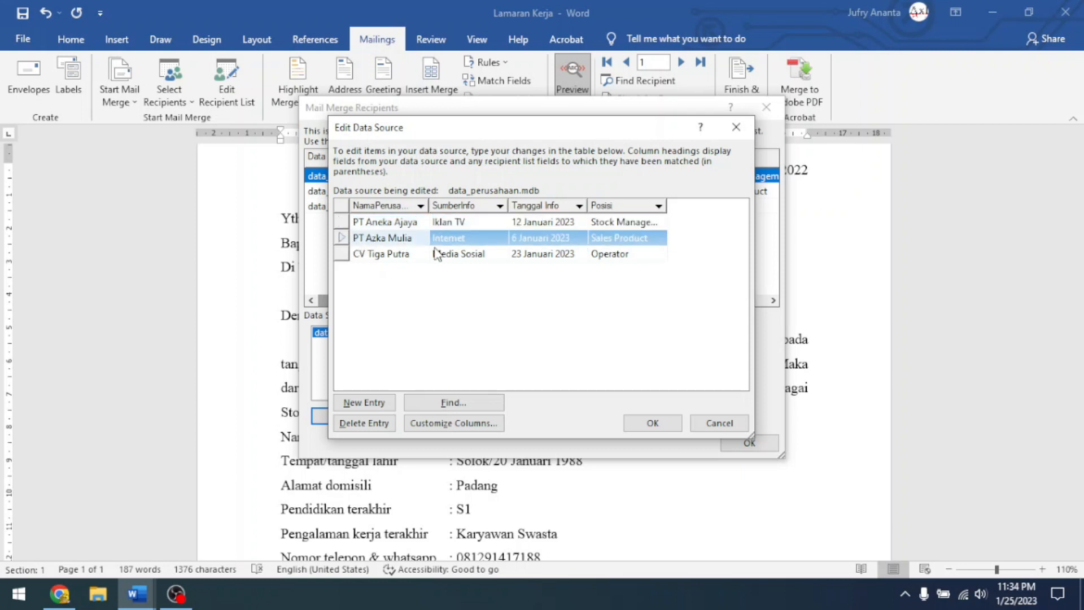
pyautogui.click(341, 254)
pyautogui.click(703, 425)
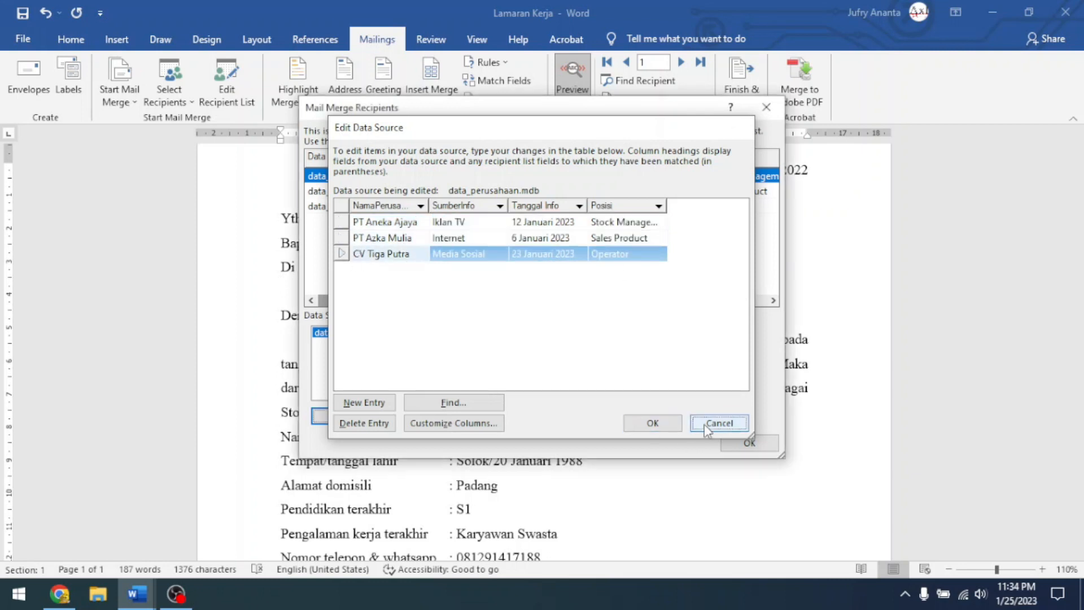
# Close the mail merge recipients list and preview the letters for the second and third recipients.
pyautogui.click(749, 443)
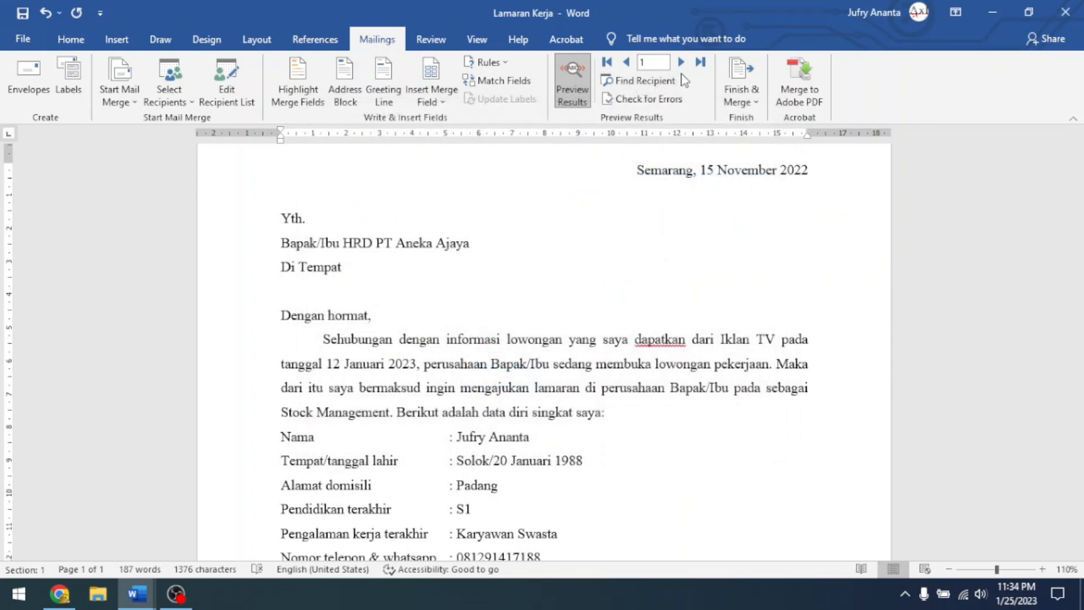
pyautogui.click(652, 61)
pyautogui.click(681, 61)
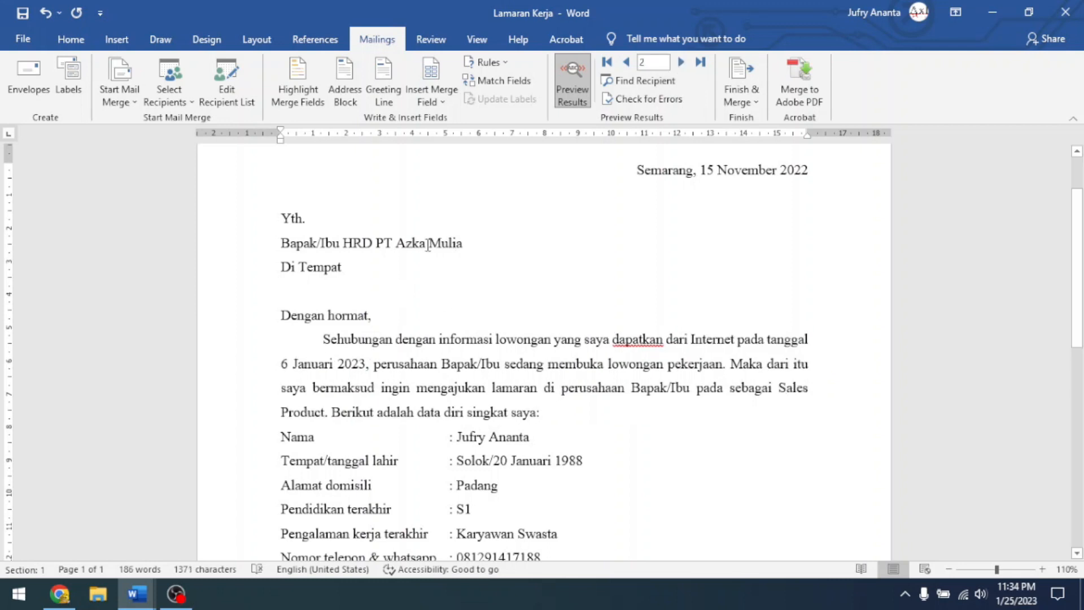
pyautogui.click(682, 62)
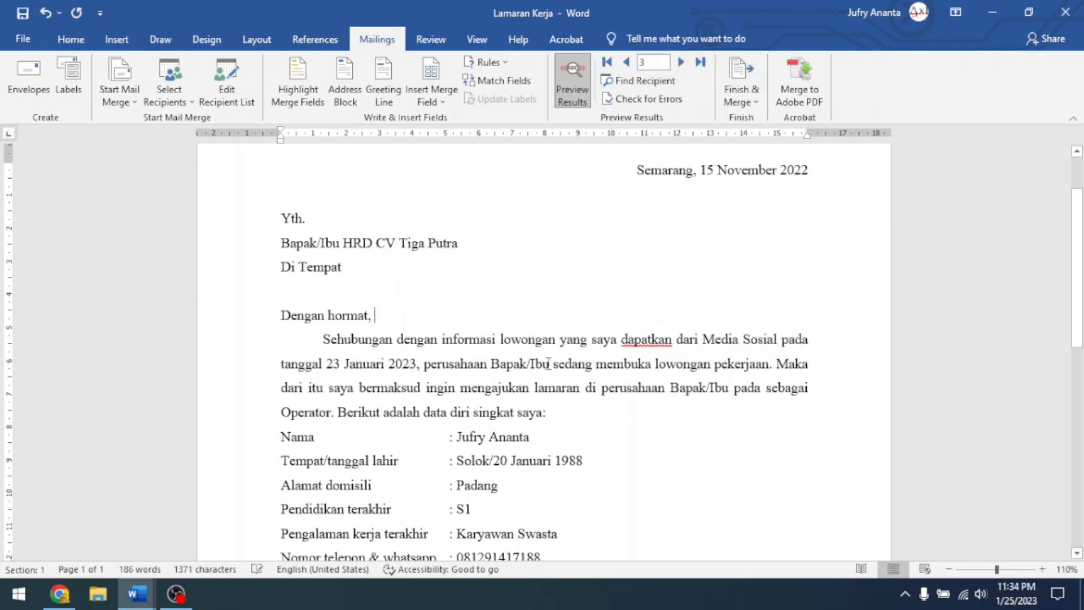
pyautogui.keyDown('ctrl'); pyautogui.scroll(-1, 460, 235); pyautogui.keyUp('ctrl')
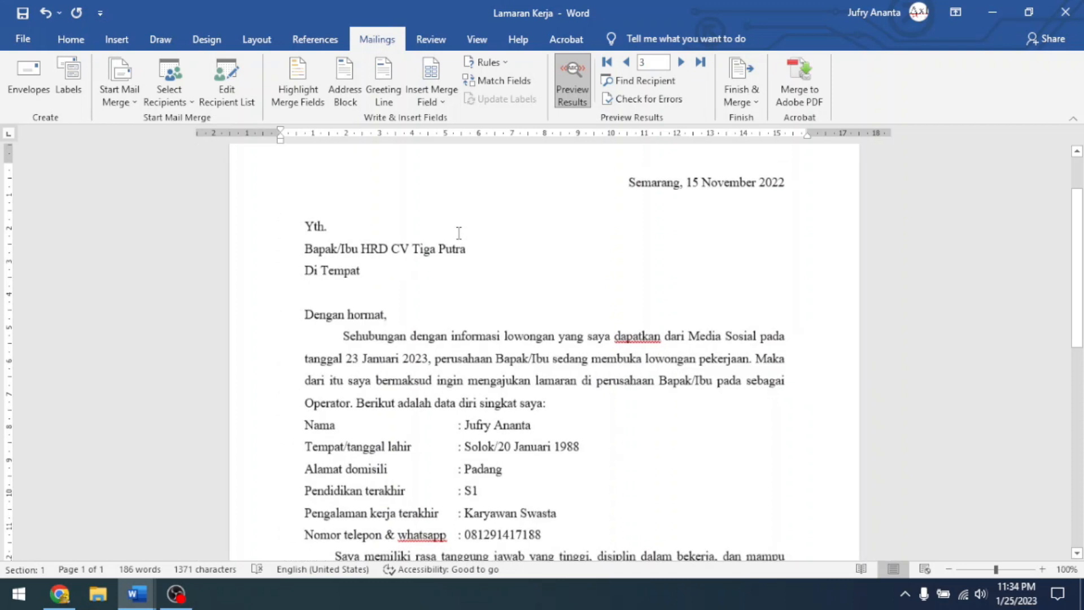
# Finish the merge by printing all records to the Adobe PDF printer and save the output as Lamaran Kerja.
pyautogui.click(739, 98)
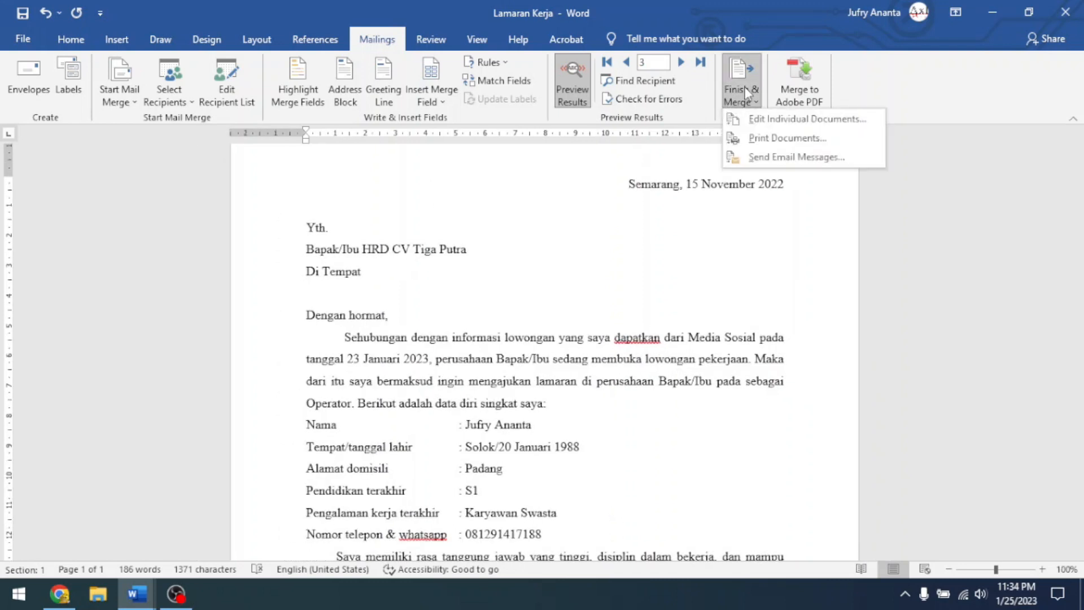
pyautogui.click(780, 141)
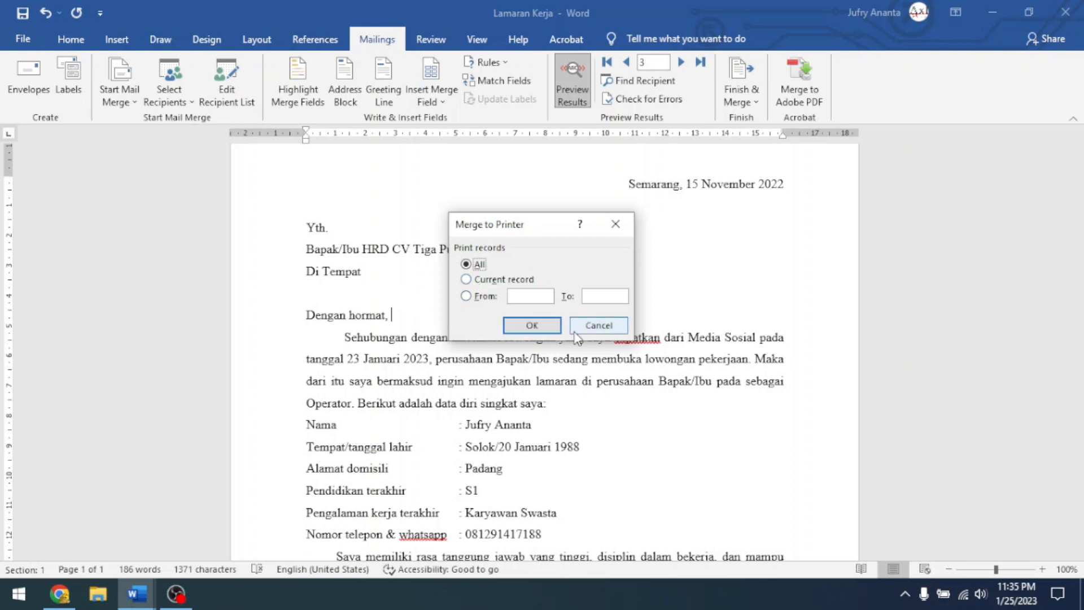
pyautogui.click(534, 326)
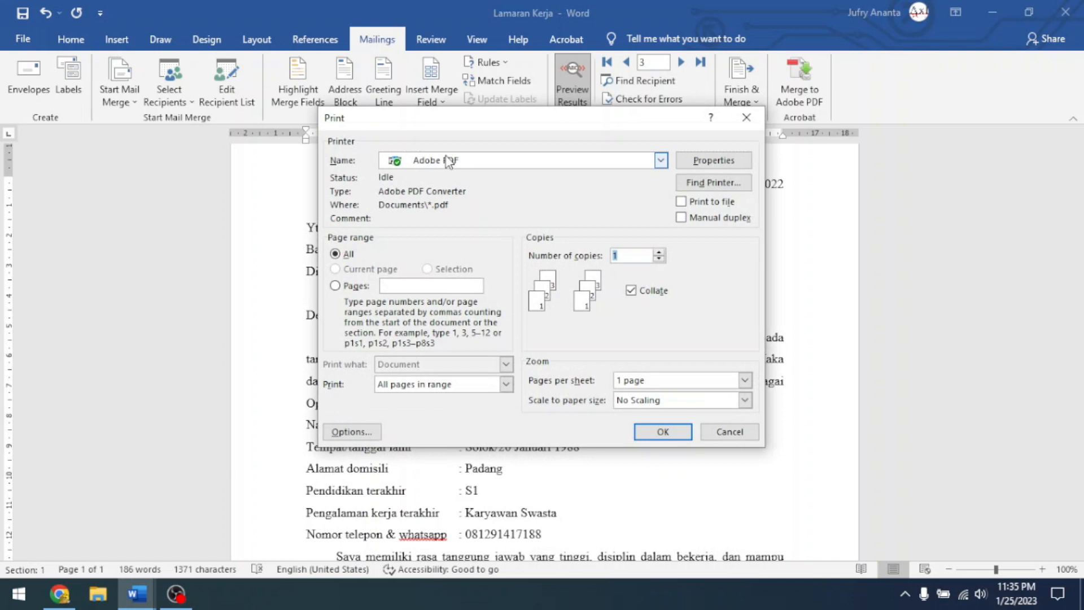
pyautogui.click(526, 162)
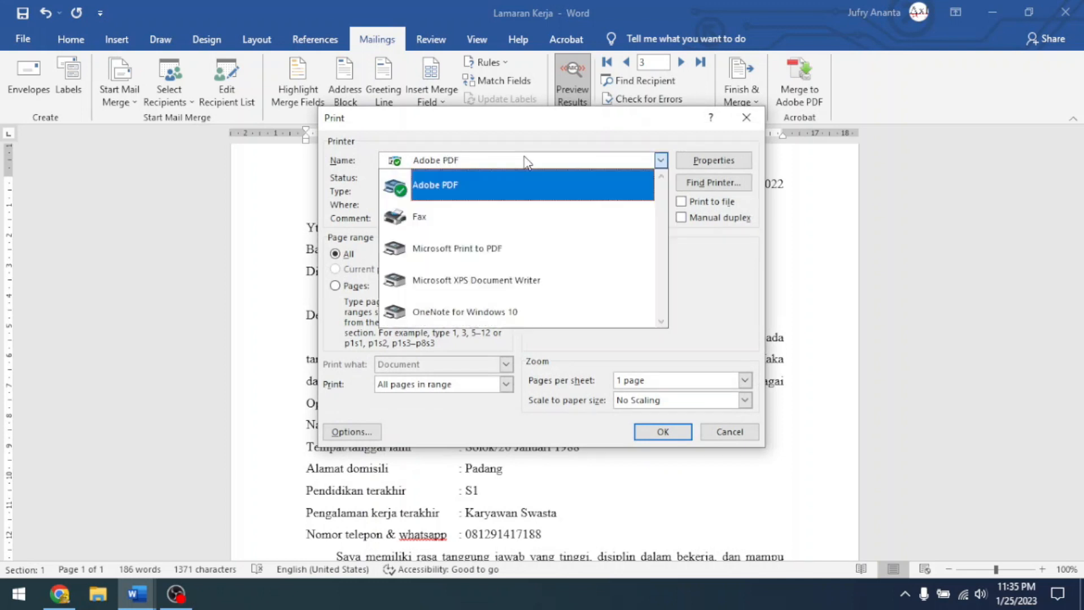
pyautogui.click(458, 189)
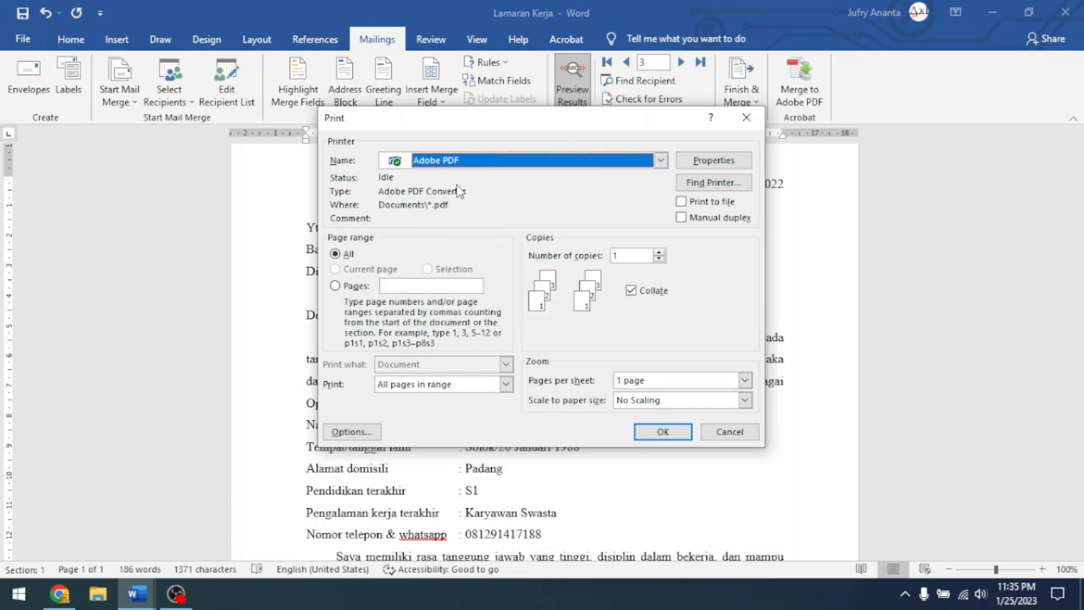
pyautogui.click(660, 432)
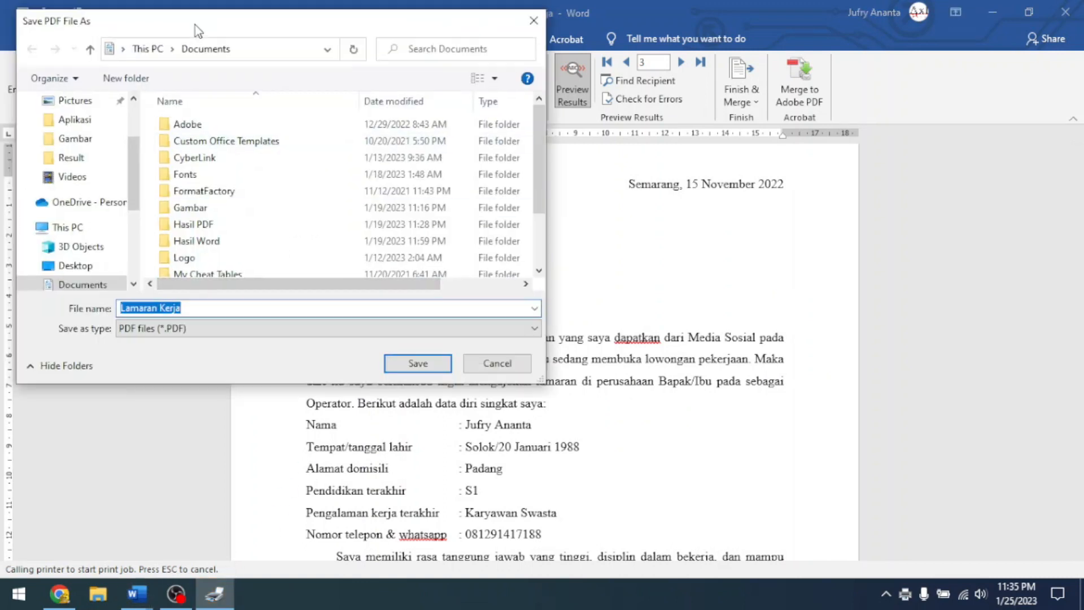
pyautogui.click(520, 403)
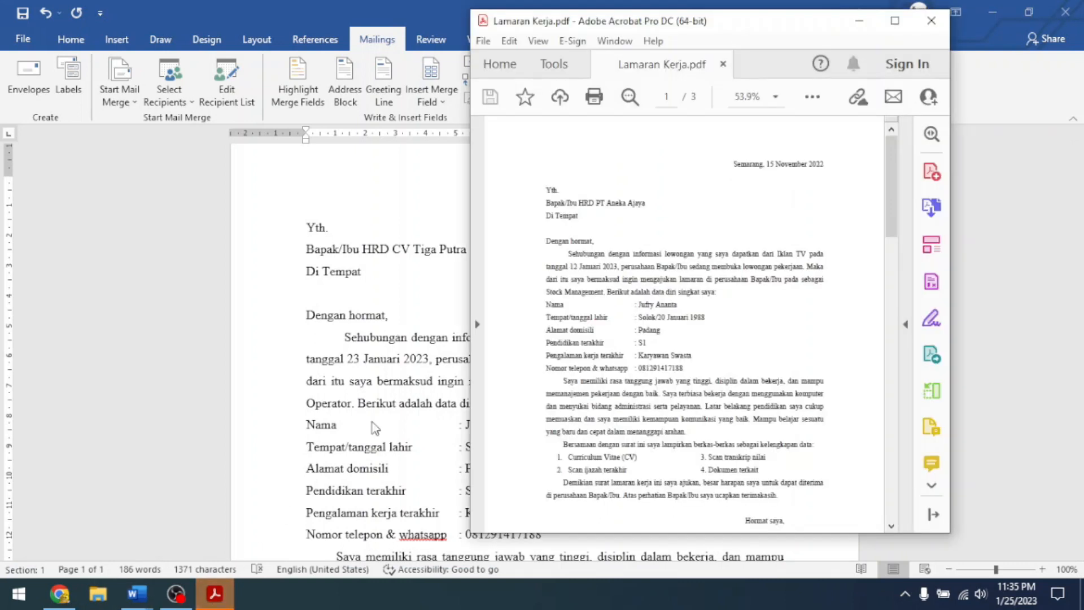
# Maximize the Lamaran Kerja.pdf window and examine the first letter, including its company name line.
pyautogui.moveTo(747, 26); pyautogui.dragTo(515, 24)
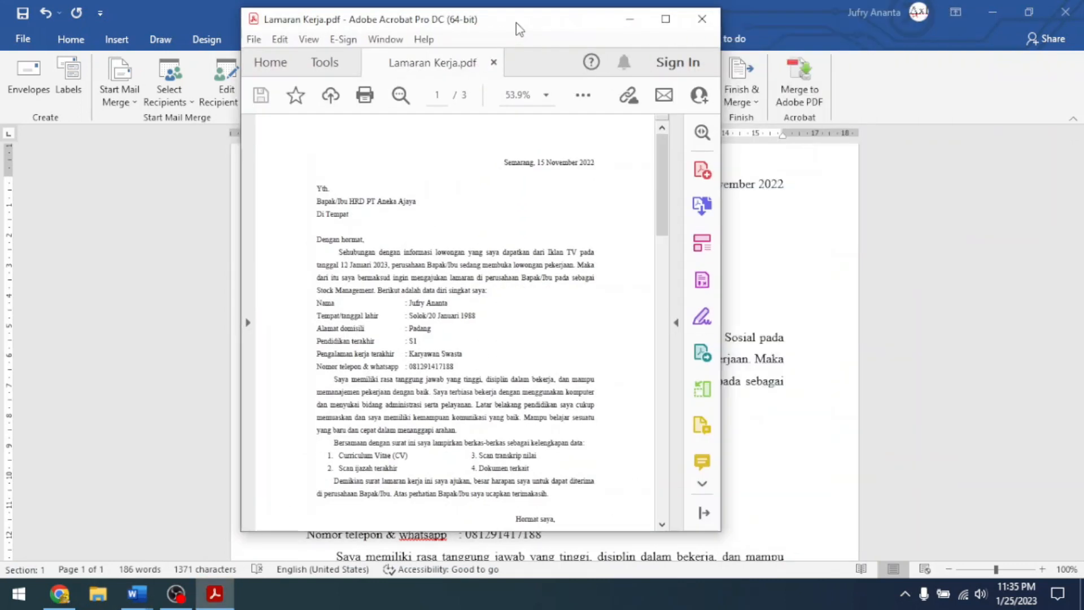
pyautogui.doubleClick(515, 24)
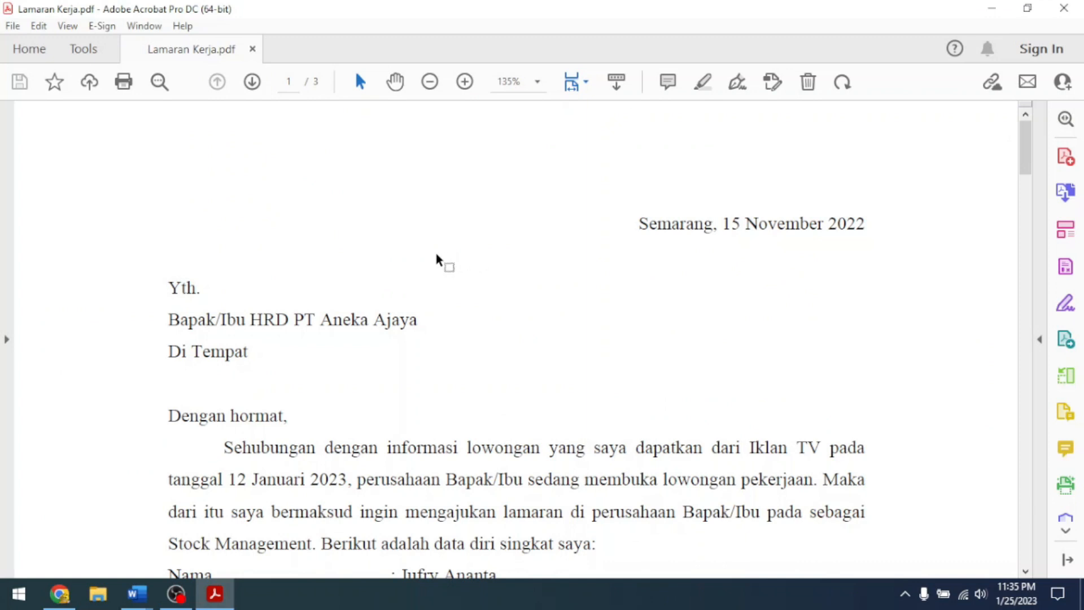
pyautogui.scroll(-2, 436, 255)
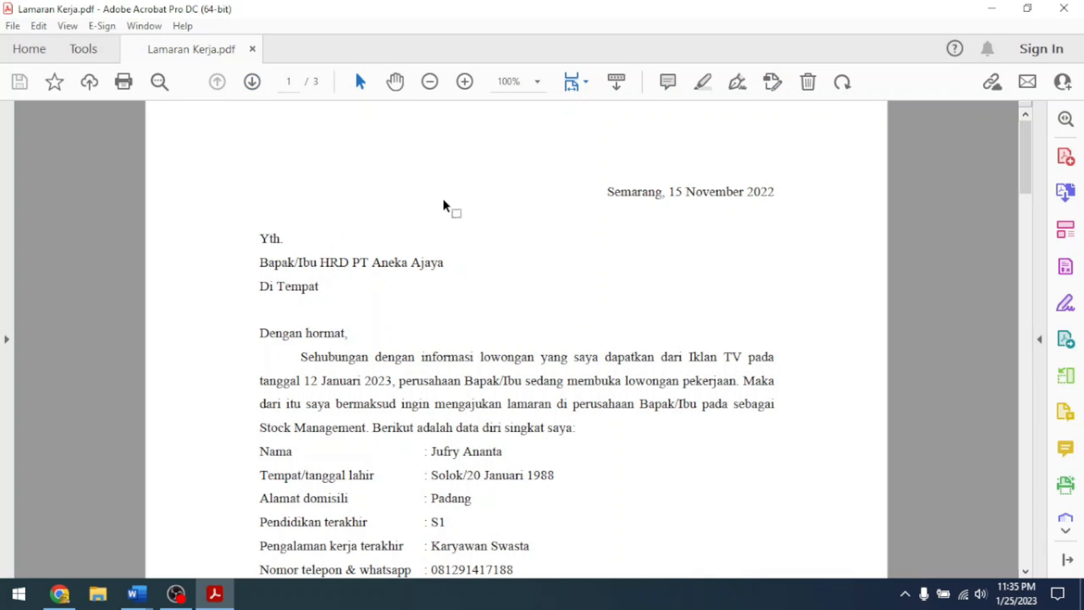
pyautogui.scroll(-5, 431, 233)
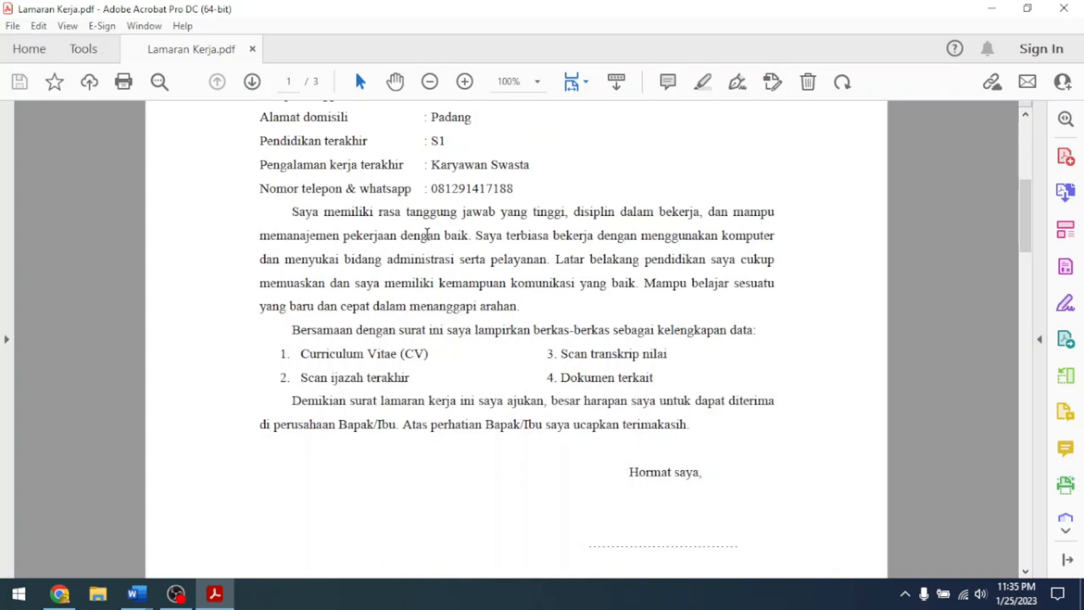
pyautogui.scroll(5, 431, 240)
pyautogui.scroll(-6, 432, 236)
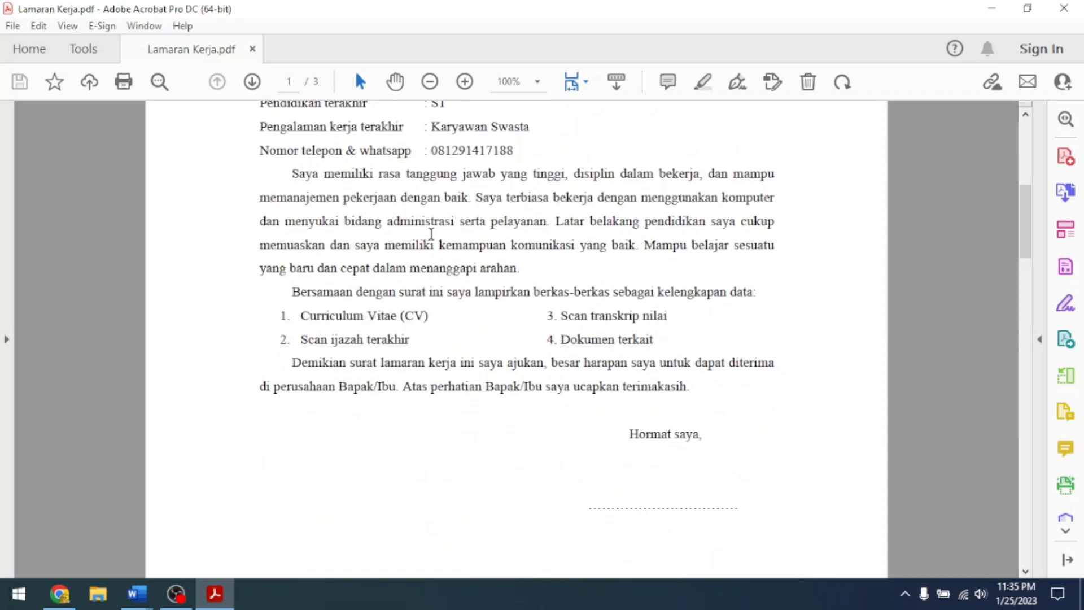
pyautogui.scroll(6, 433, 232)
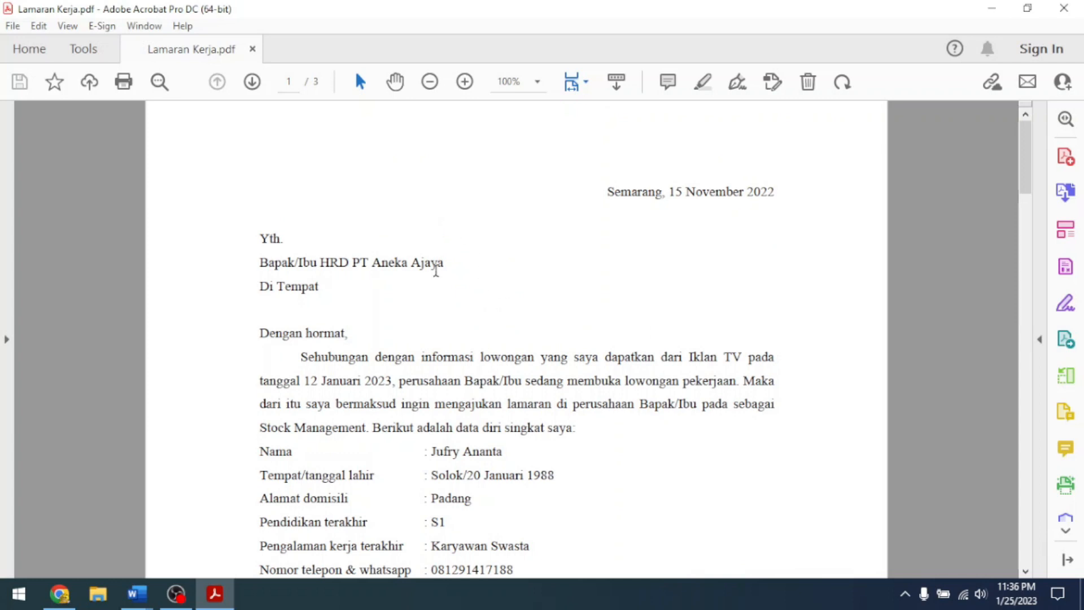
pyautogui.moveTo(321, 263); pyautogui.dragTo(407, 265)
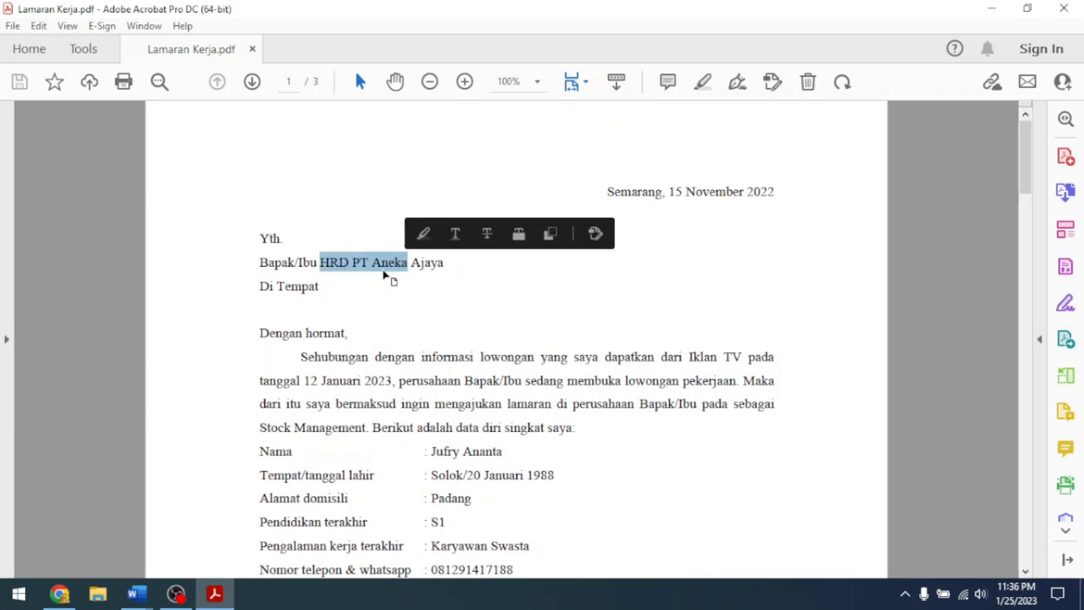
pyautogui.click(397, 305)
# Examine the second and third letters in the merged PDF, then close the PDF viewer.
pyautogui.scroll(-15, 389, 294)
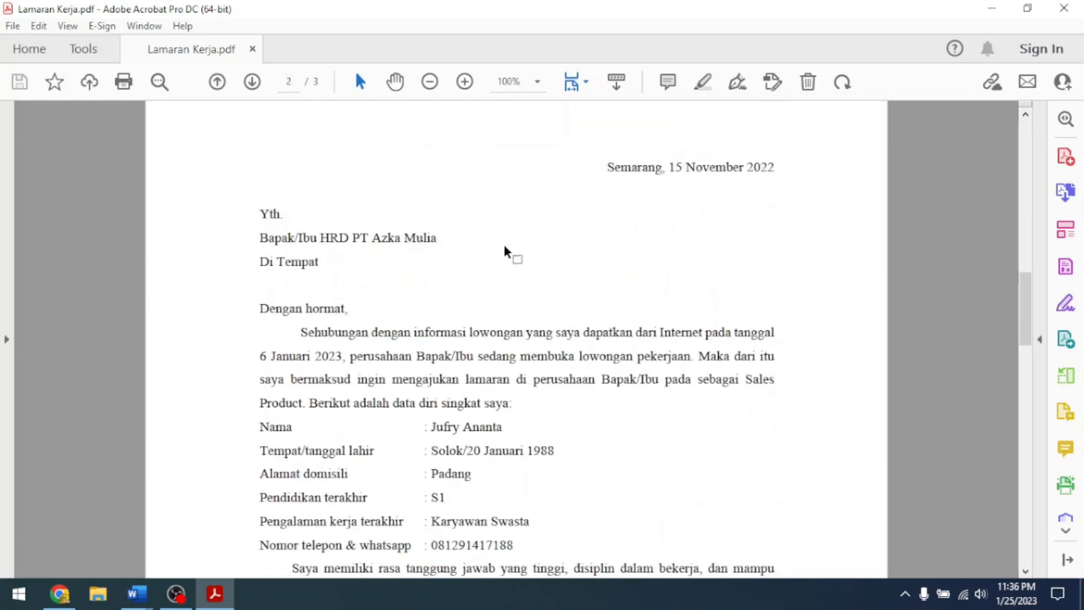
pyautogui.scroll(15, 396, 260)
pyautogui.scroll(-20, 402, 283)
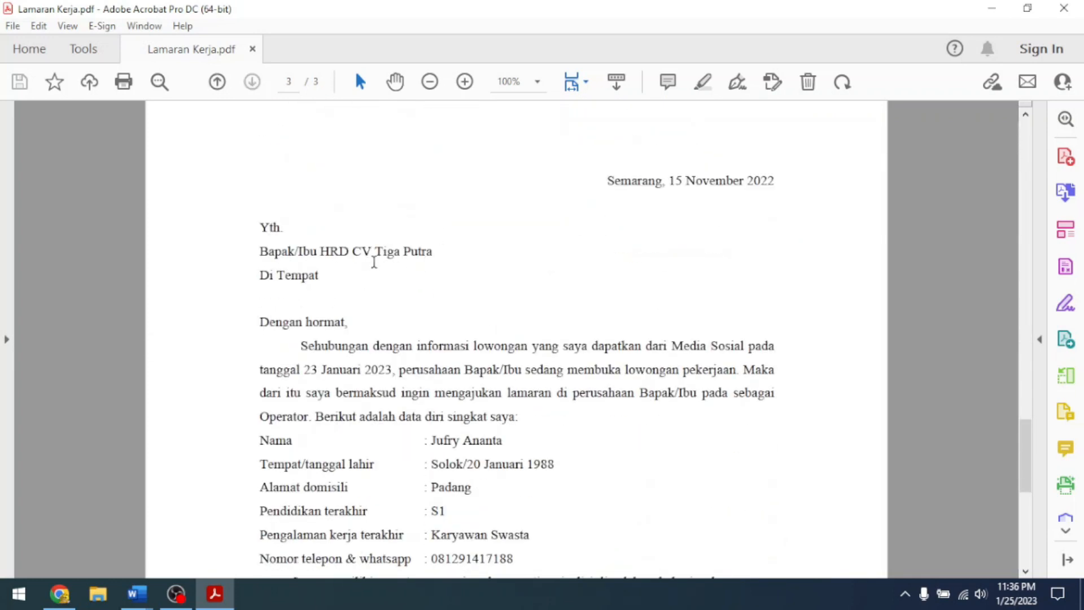
pyautogui.scroll(-10, 374, 263)
pyautogui.scroll(15, 434, 300)
pyautogui.scroll(-8, 435, 299)
pyautogui.scroll(15, 554, 310)
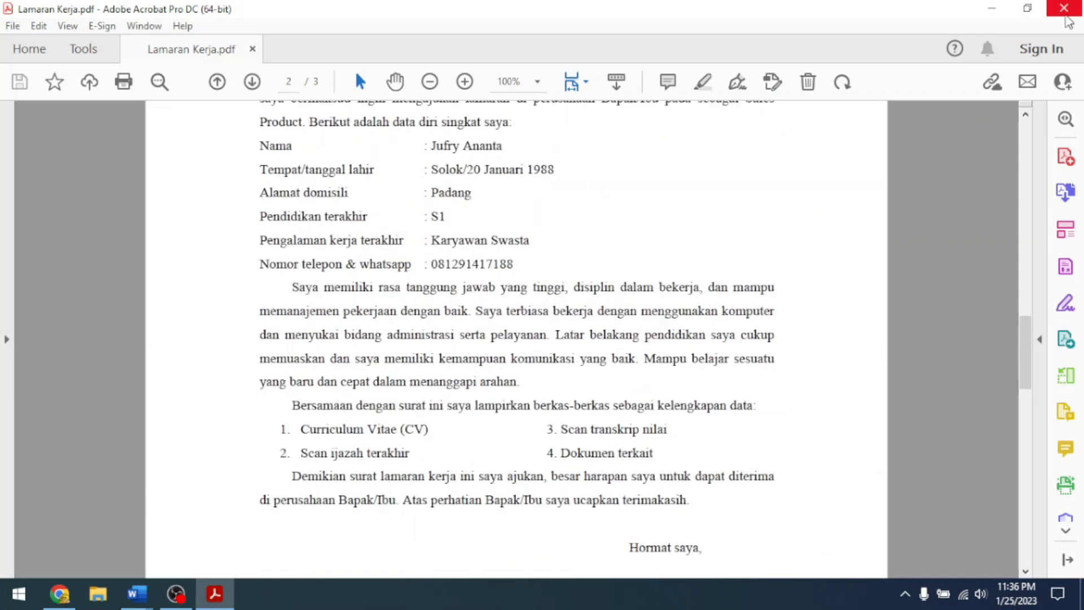
pyautogui.click(1067, 17)
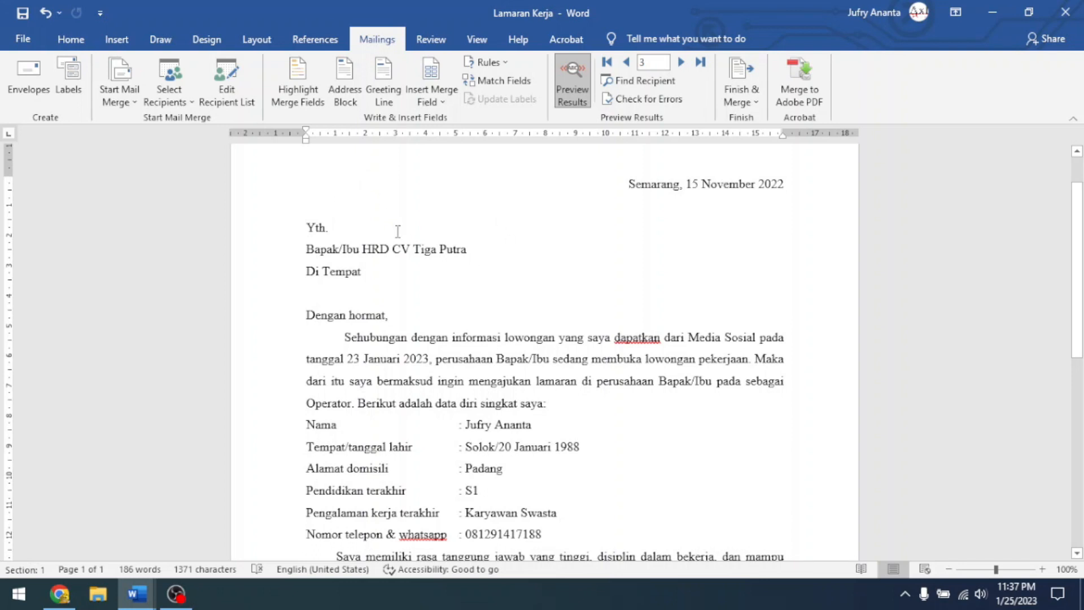
# Review the previewed letter and compare it with its merge field codes by switching the results preview off and back on.
pyautogui.scroll(-7, 433, 294)
pyautogui.scroll(9, 432, 295)
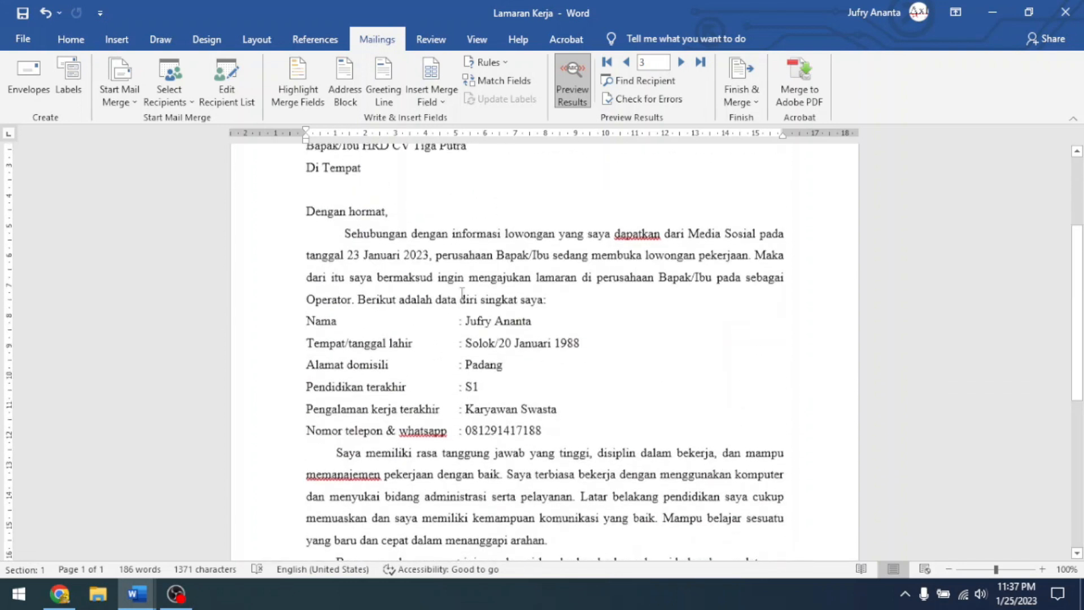
pyautogui.click(702, 243)
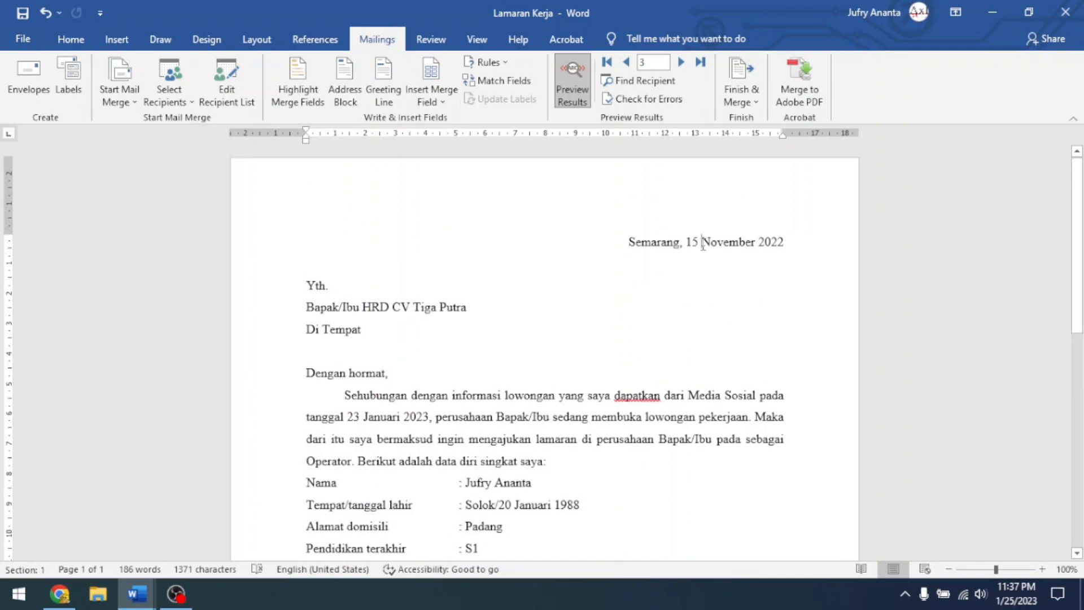
pyautogui.scroll(-3, 484, 290)
pyautogui.scroll(3, 484, 289)
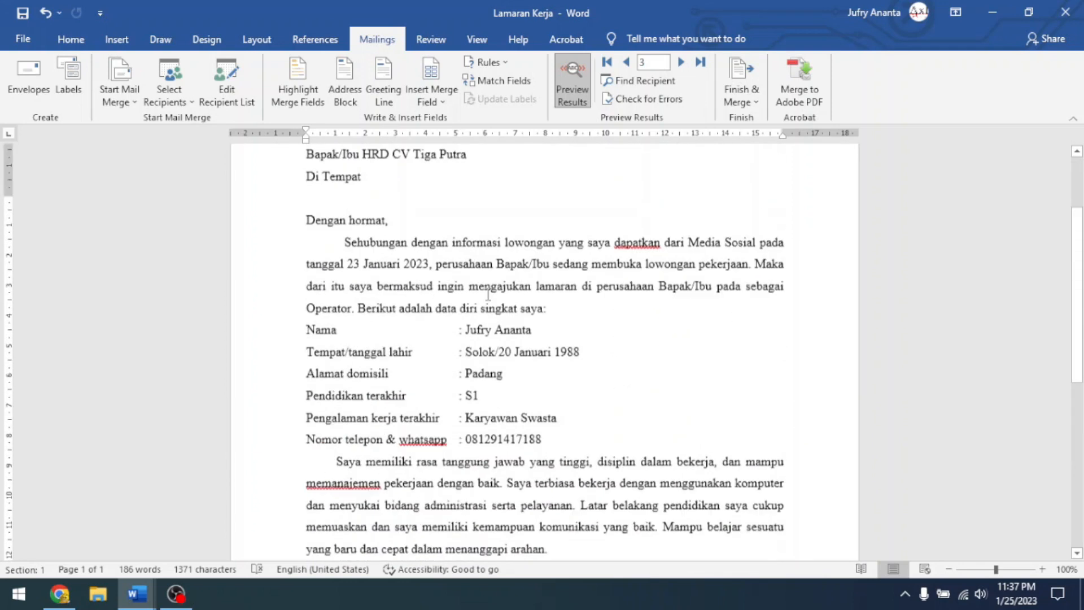
pyautogui.click(432, 280)
pyautogui.click(573, 103)
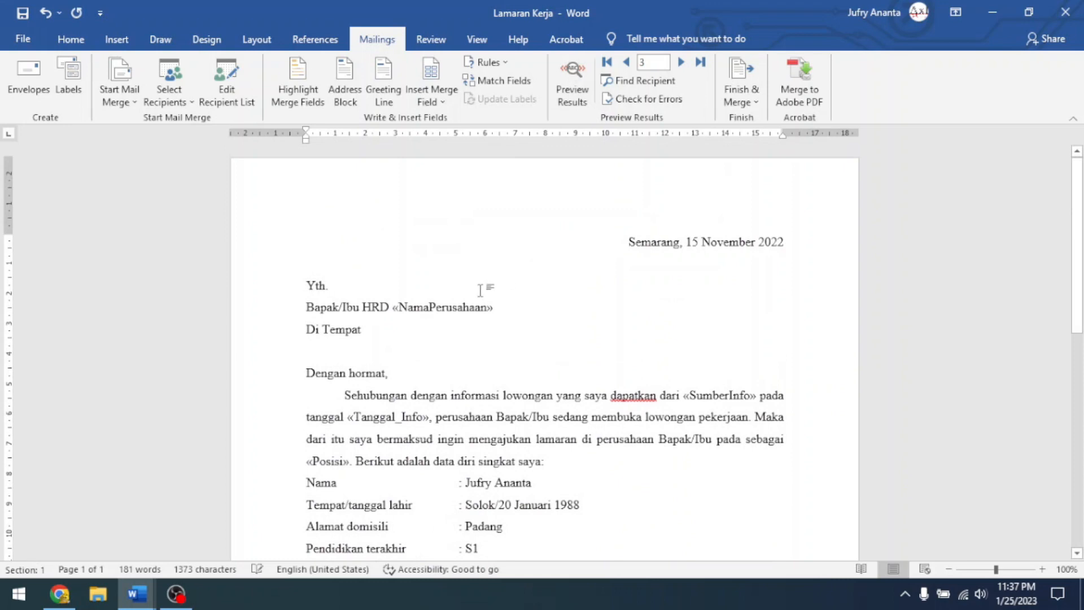
pyautogui.click(577, 101)
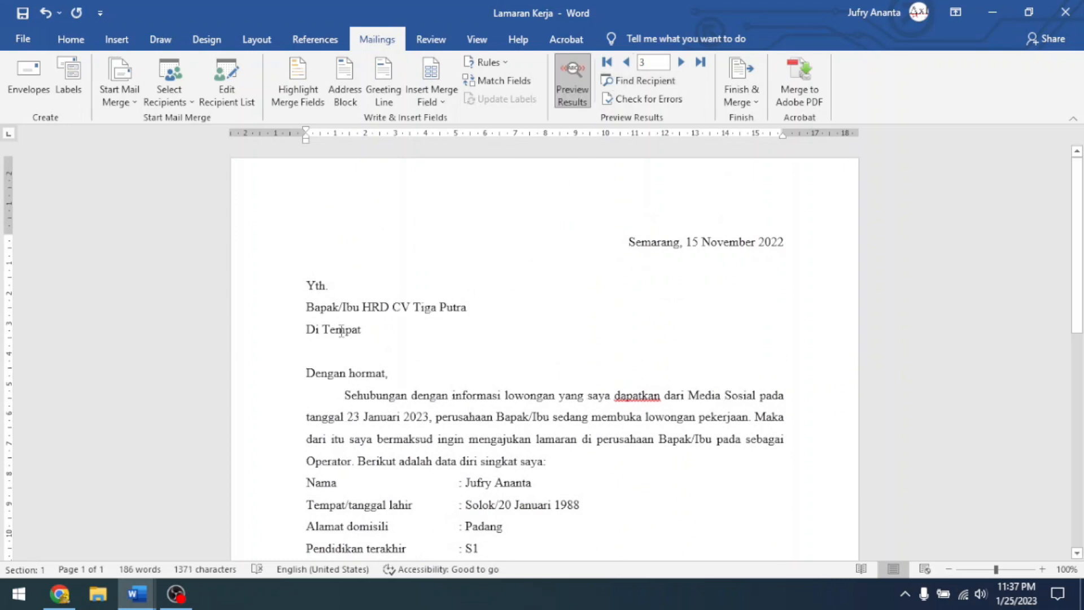
pyautogui.click(741, 103)
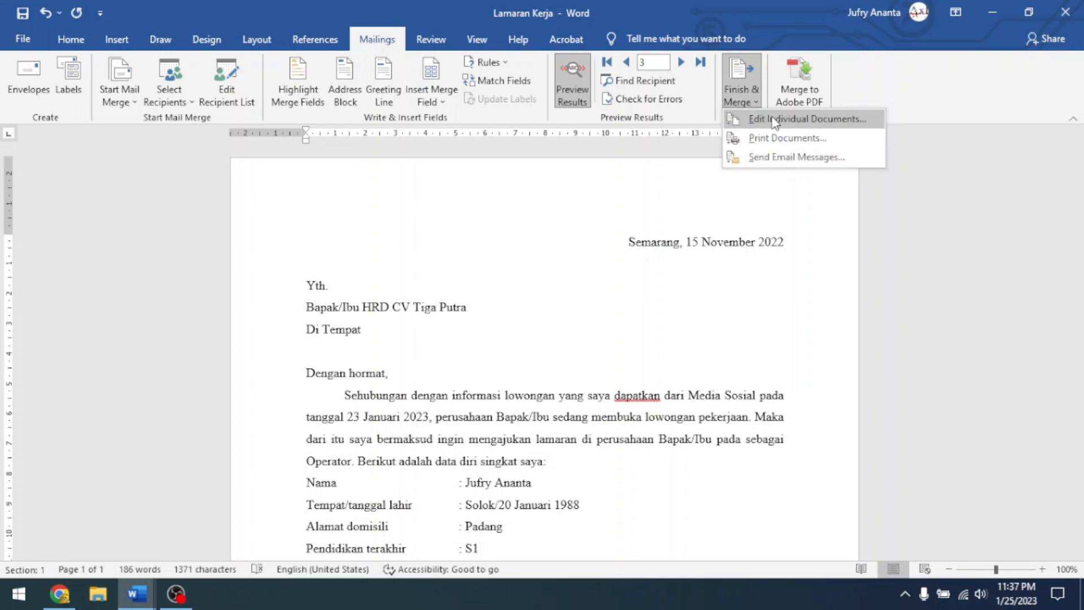
pyautogui.click(370, 284)
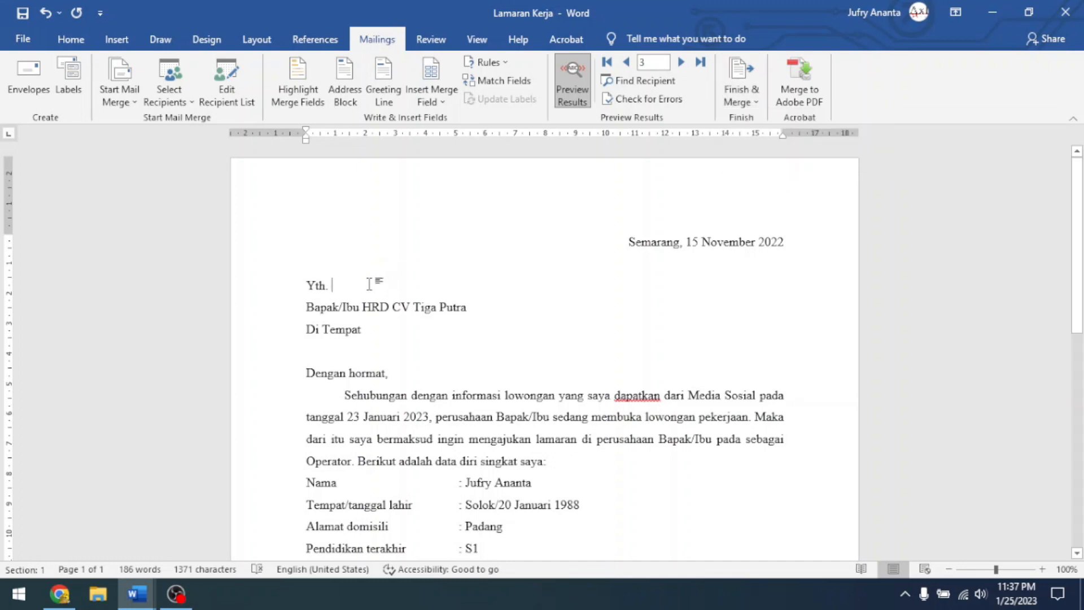
pyautogui.click(740, 103)
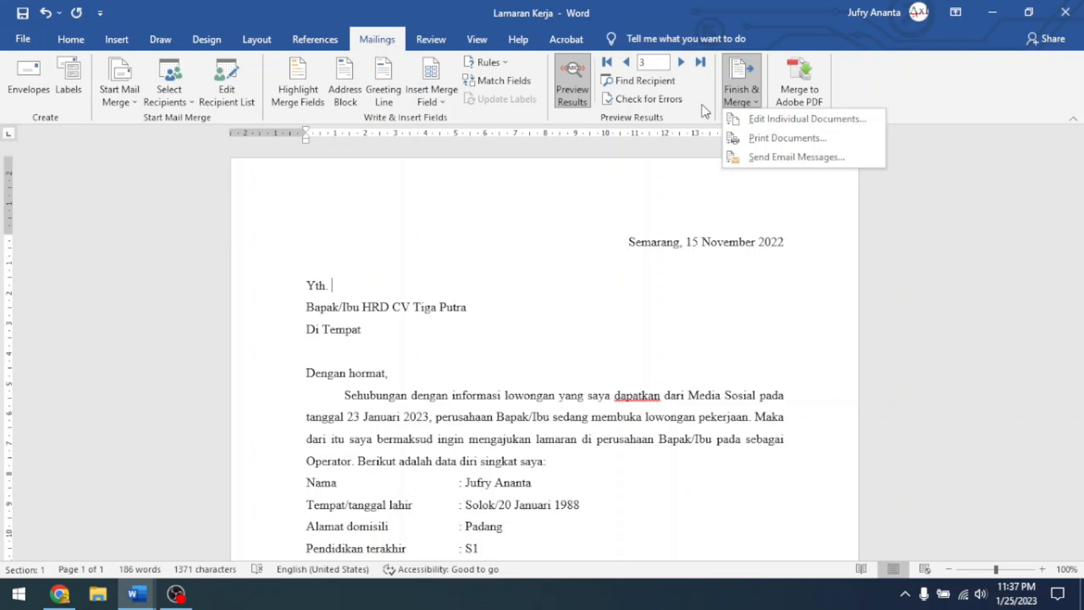
pyautogui.click(474, 308)
pyautogui.scroll(-1, 477, 266)
pyautogui.click(490, 270)
pyautogui.click(398, 251)
pyautogui.scroll(1, 438, 210)
pyautogui.scroll(-9, 475, 238)
pyautogui.scroll(8, 473, 240)
pyautogui.scroll(1, 472, 240)
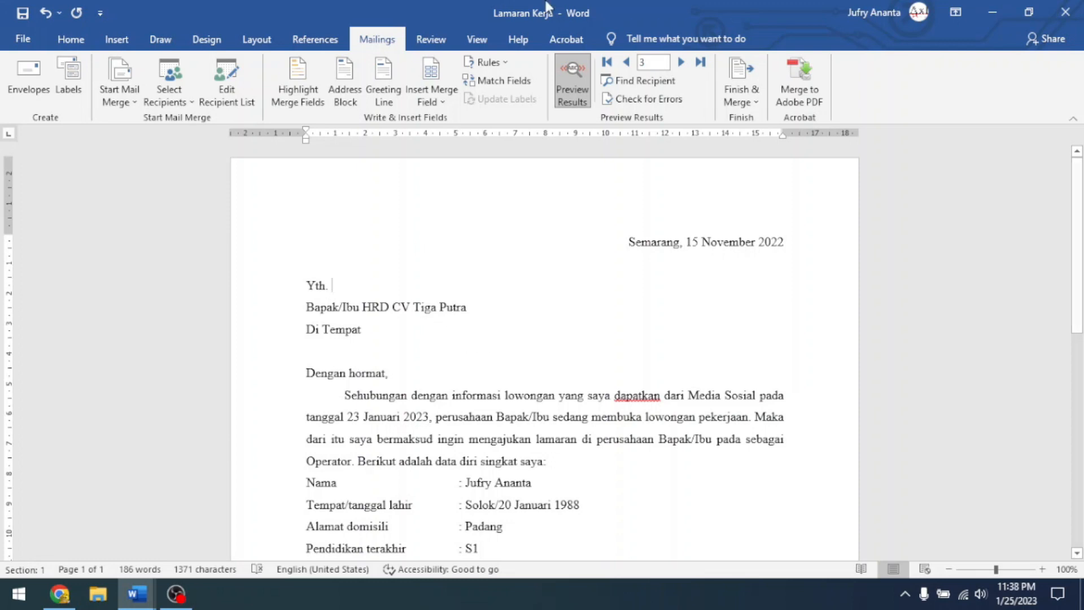
# Return the preview to the second recipient's letter and examine its company line and the applicant details.
pyautogui.click(626, 64)
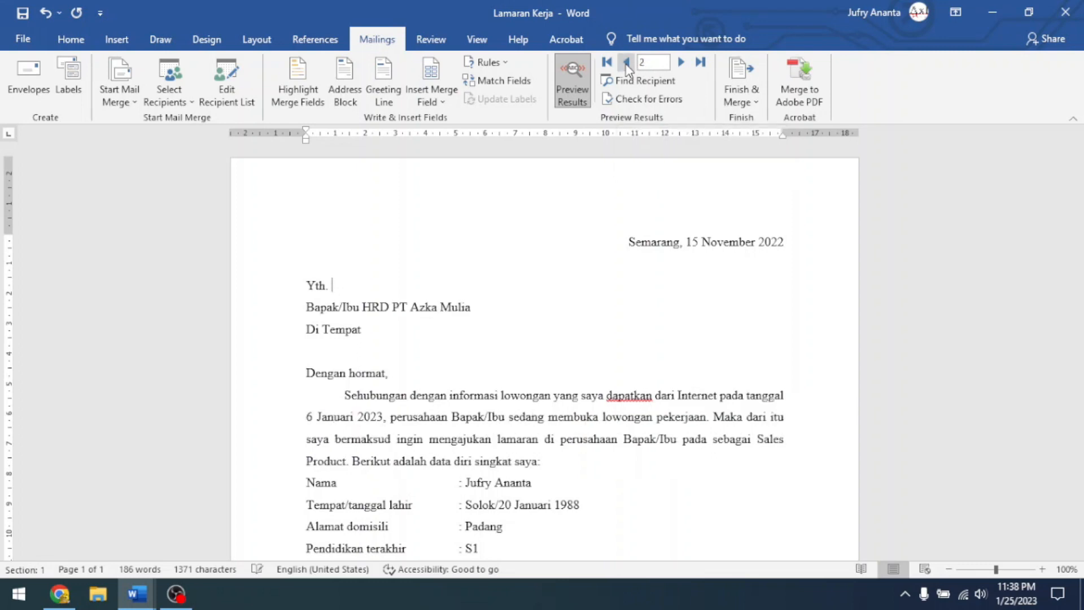
pyautogui.click(459, 310)
pyautogui.click(456, 323)
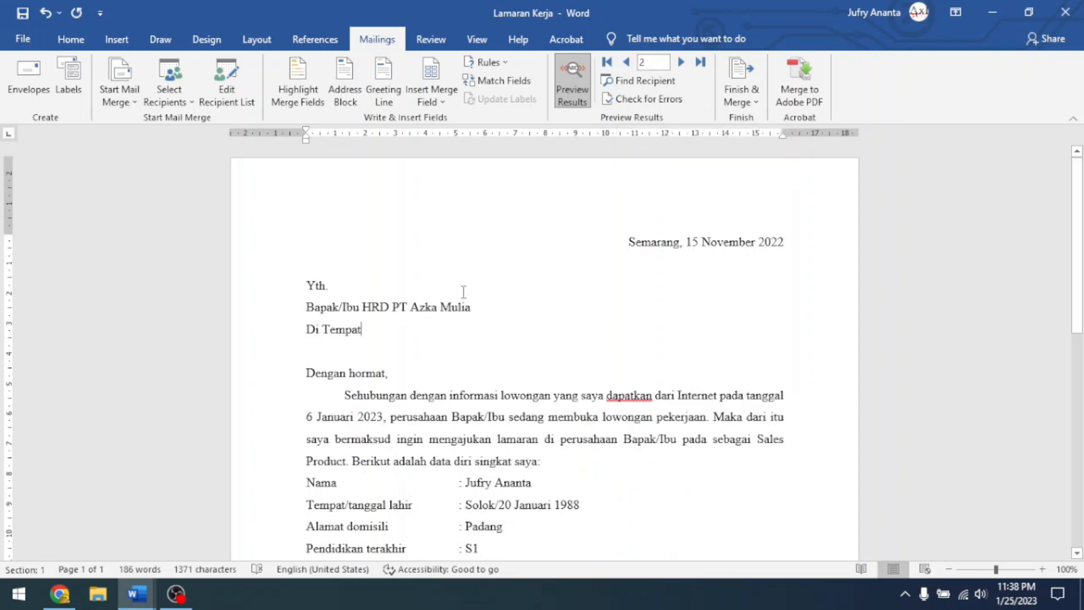
pyautogui.scroll(-2, 463, 292)
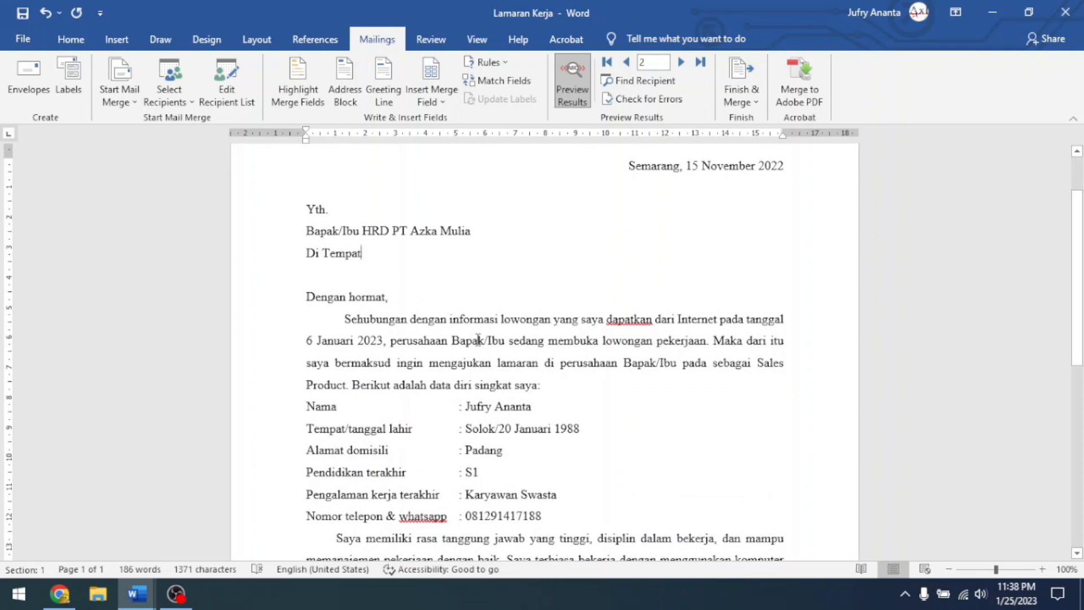
pyautogui.click(493, 406)
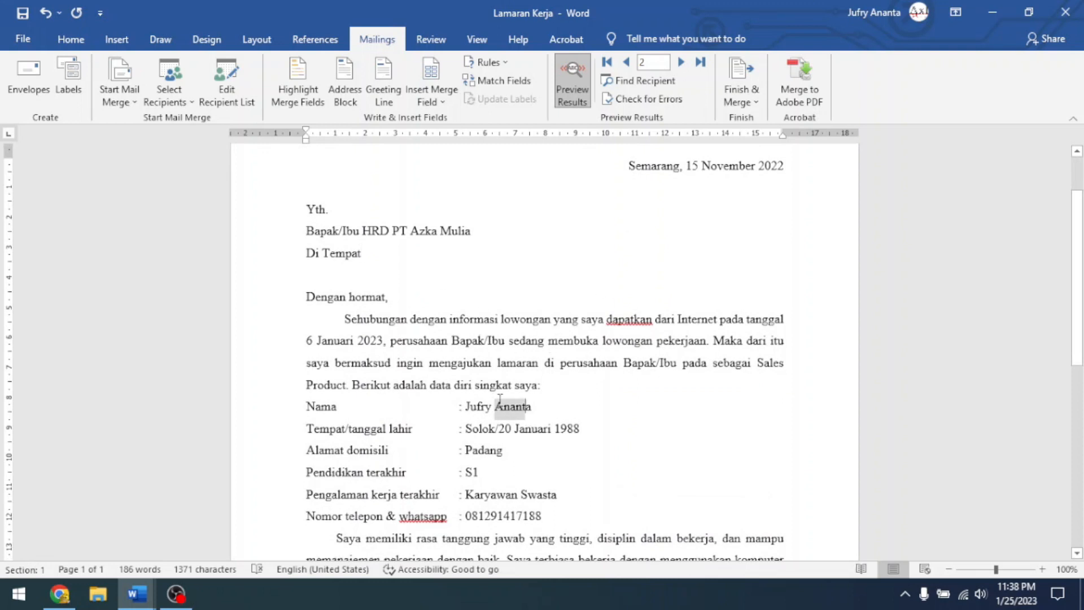
# Examine the applicant details block, from the Nama line to the phone number, and the company line in the previewed letter.
pyautogui.moveTo(492, 515)
pyautogui.mouseDown()
pyautogui.moveTo(379, 382)
pyautogui.moveTo(362, 433)
pyautogui.moveTo(415, 400)
pyautogui.moveTo(380, 360)
pyautogui.mouseUp()
pyautogui.scroll(-2, 495, 390)
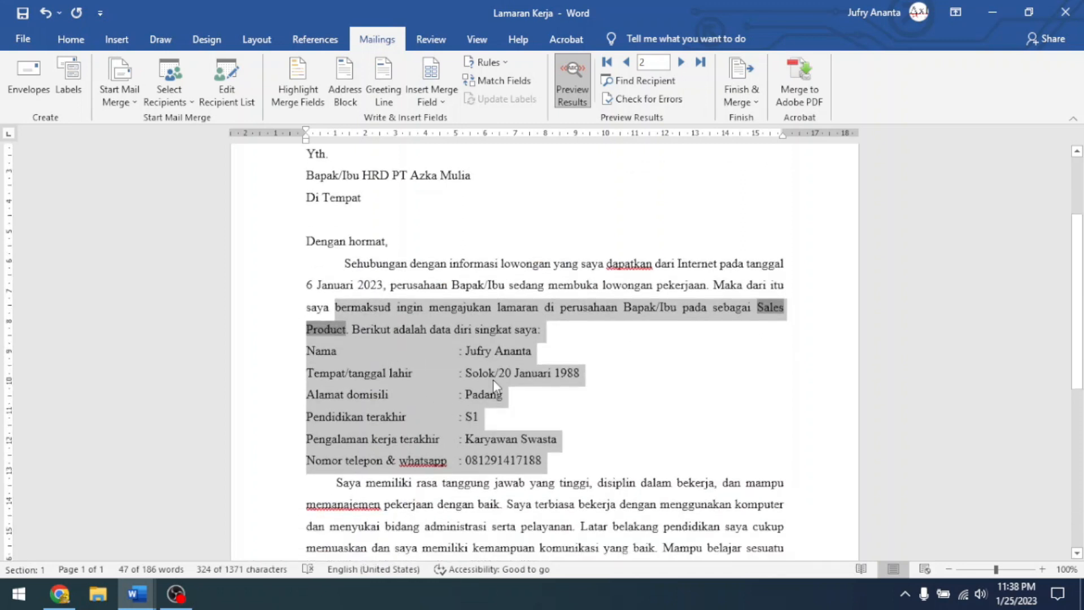
pyautogui.click(515, 353)
pyautogui.moveTo(563, 438); pyautogui.dragTo(433, 310)
pyautogui.click(490, 328)
pyautogui.moveTo(547, 357); pyautogui.dragTo(465, 331)
pyautogui.moveTo(558, 440); pyautogui.dragTo(467, 330)
pyautogui.click(435, 305)
pyautogui.scroll(3, 434, 287)
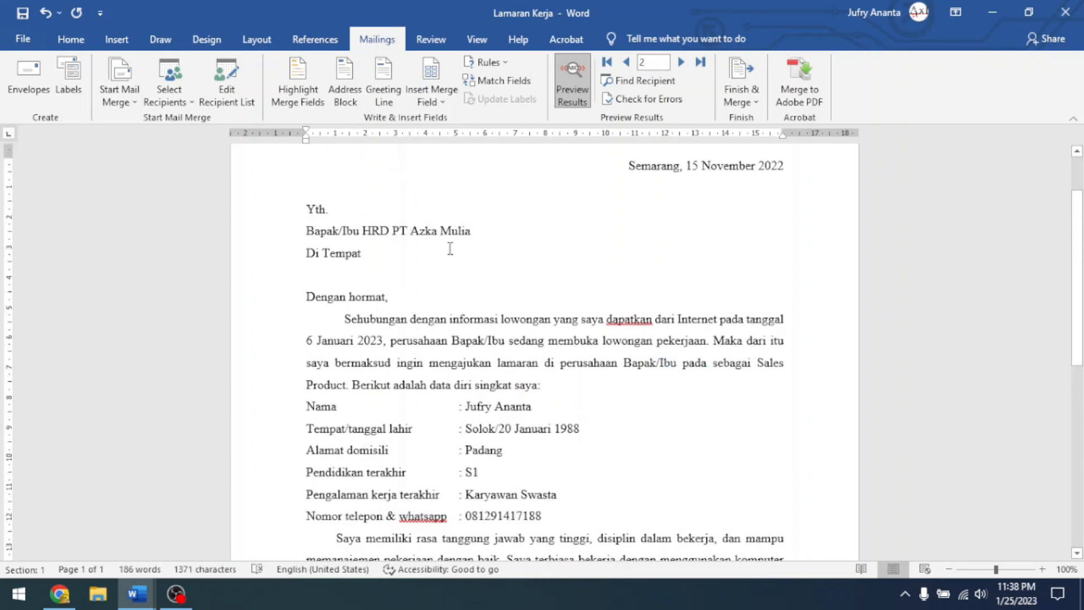
pyautogui.click(476, 235)
pyautogui.scroll(-3, 480, 283)
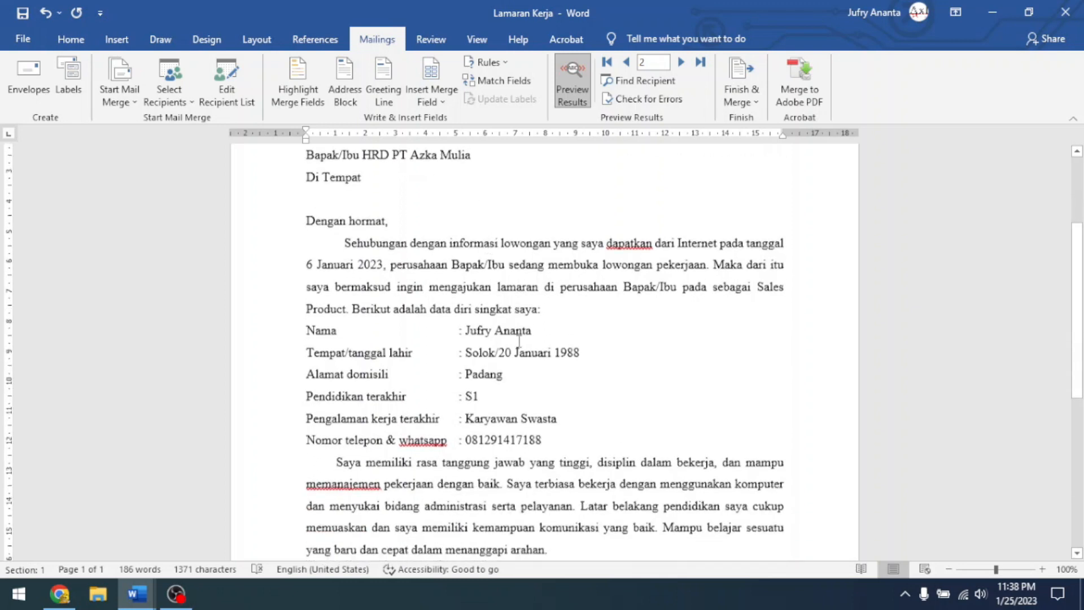
pyautogui.moveTo(532, 330); pyautogui.dragTo(477, 334)
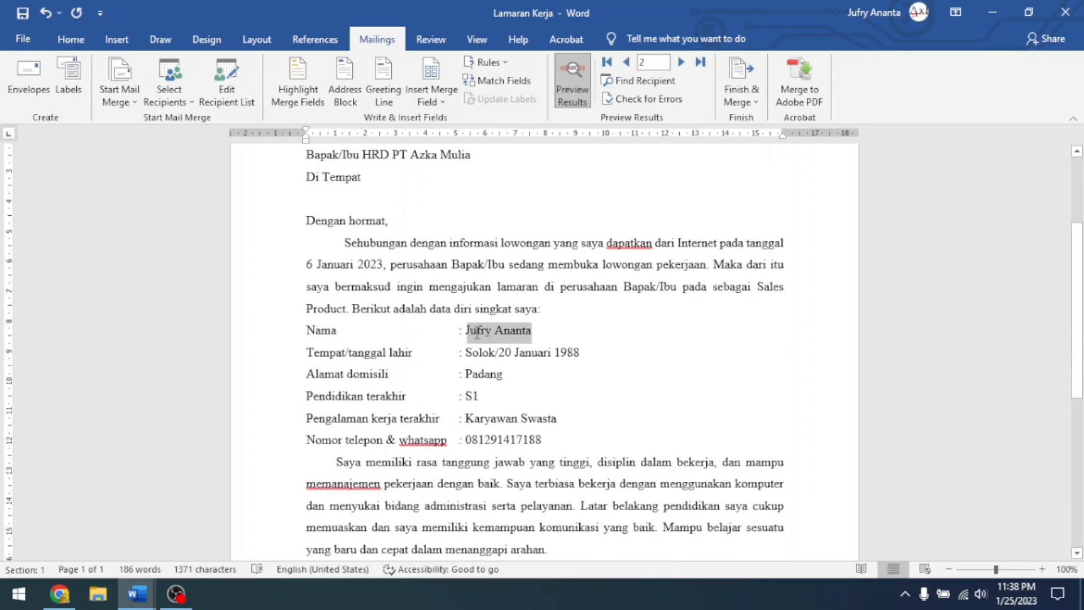
pyautogui.click(500, 354)
pyautogui.moveTo(543, 331); pyautogui.dragTo(479, 328)
pyautogui.click(479, 327)
pyautogui.scroll(3, 572, 276)
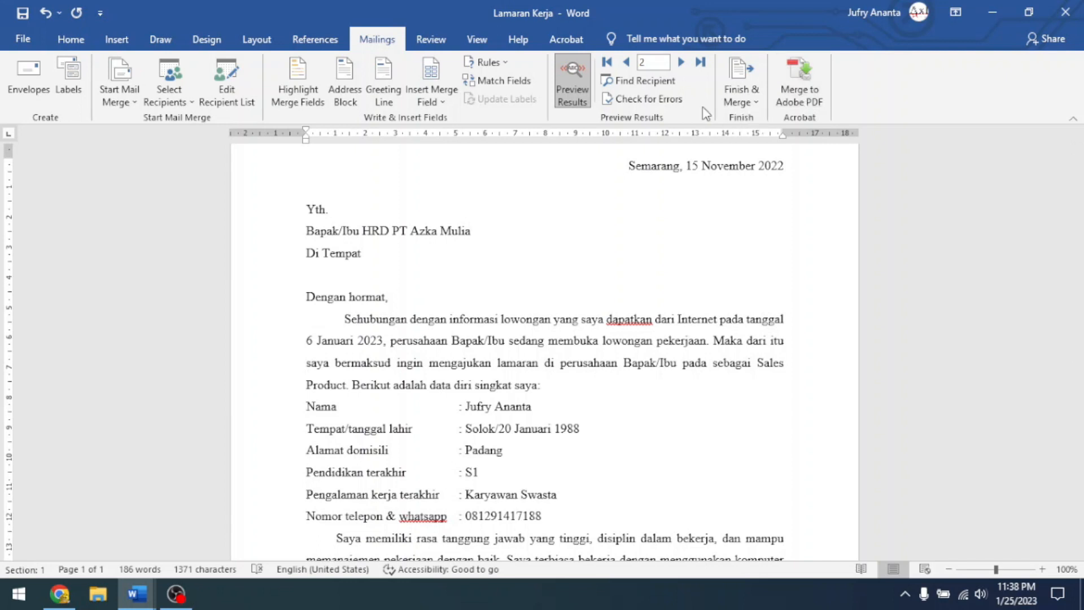
# Merge only the current record into a new individually editable document.
pyautogui.click(737, 101)
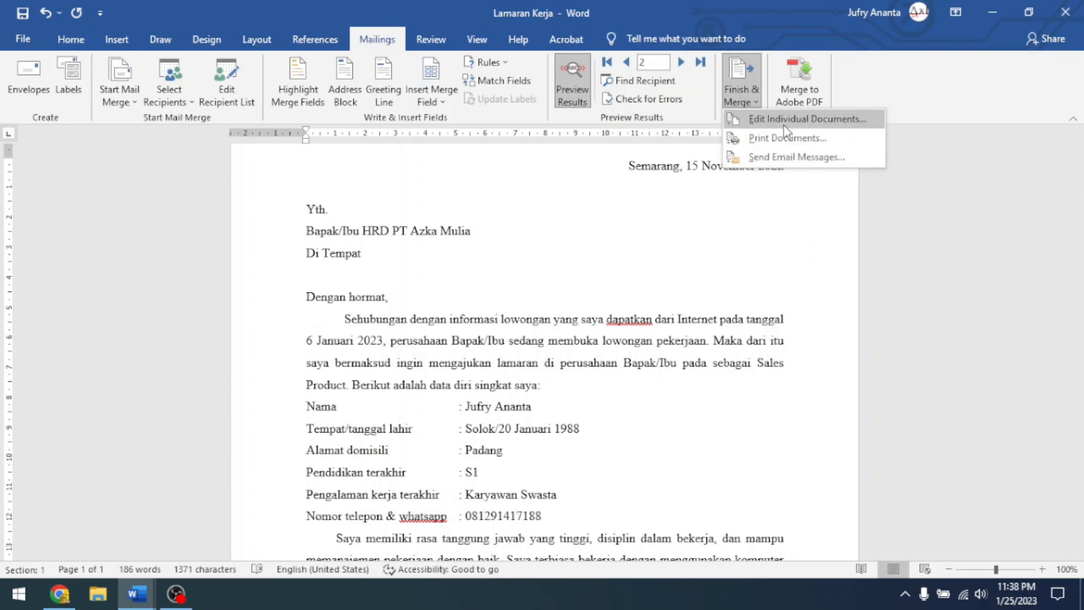
pyautogui.click(814, 119)
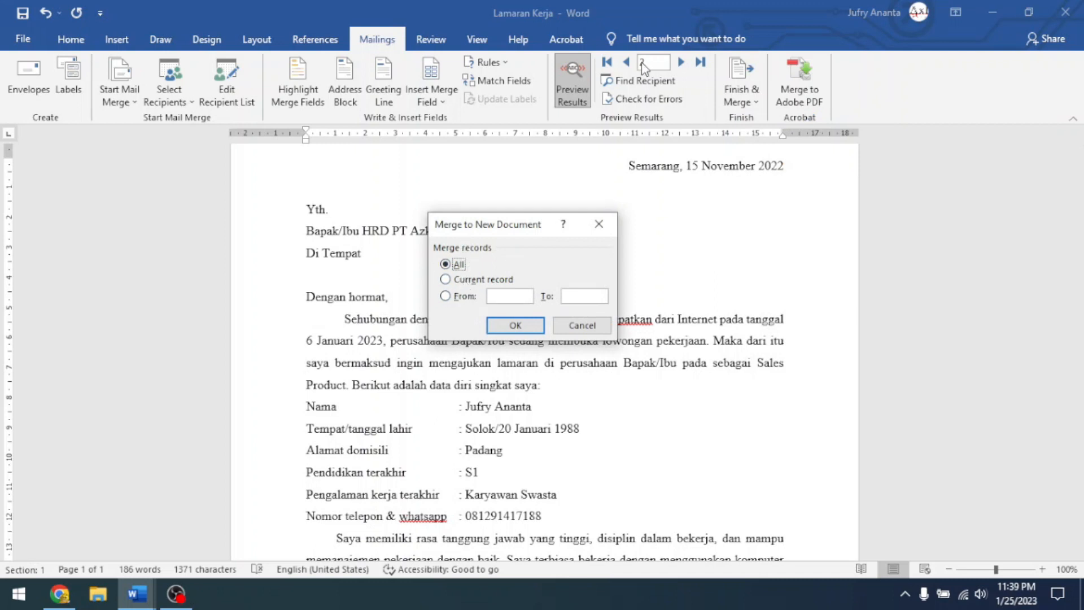
pyautogui.click(492, 281)
pyautogui.click(515, 326)
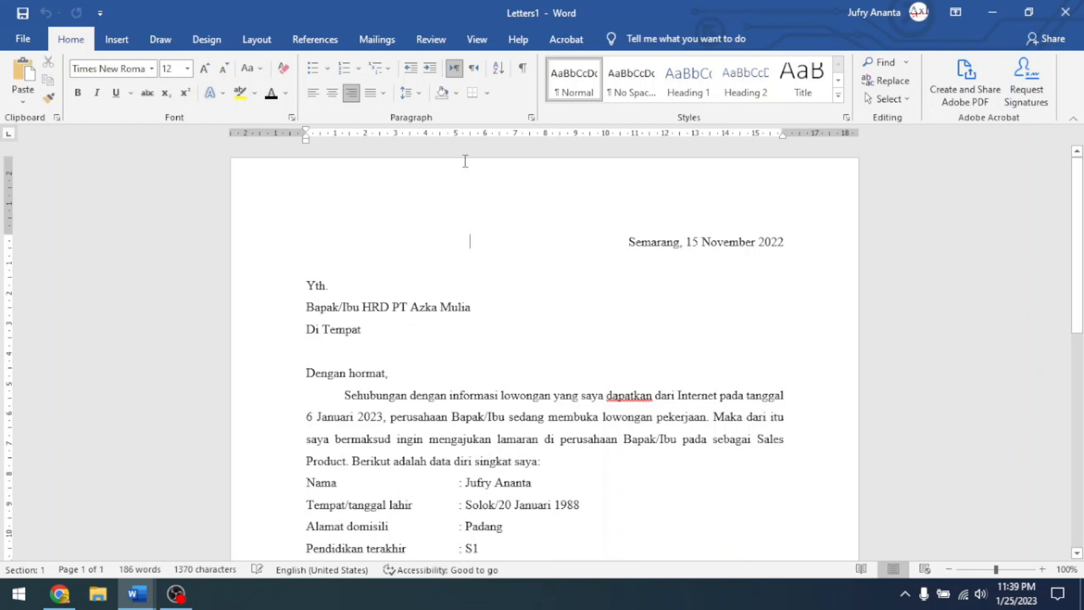
# Examine the merged single letter from its company line to the attachment list, and check which mail merge commands it offers.
pyautogui.scroll(-3, 544, 281)
pyautogui.scroll(-3, 544, 281)
pyautogui.scroll(8, 544, 286)
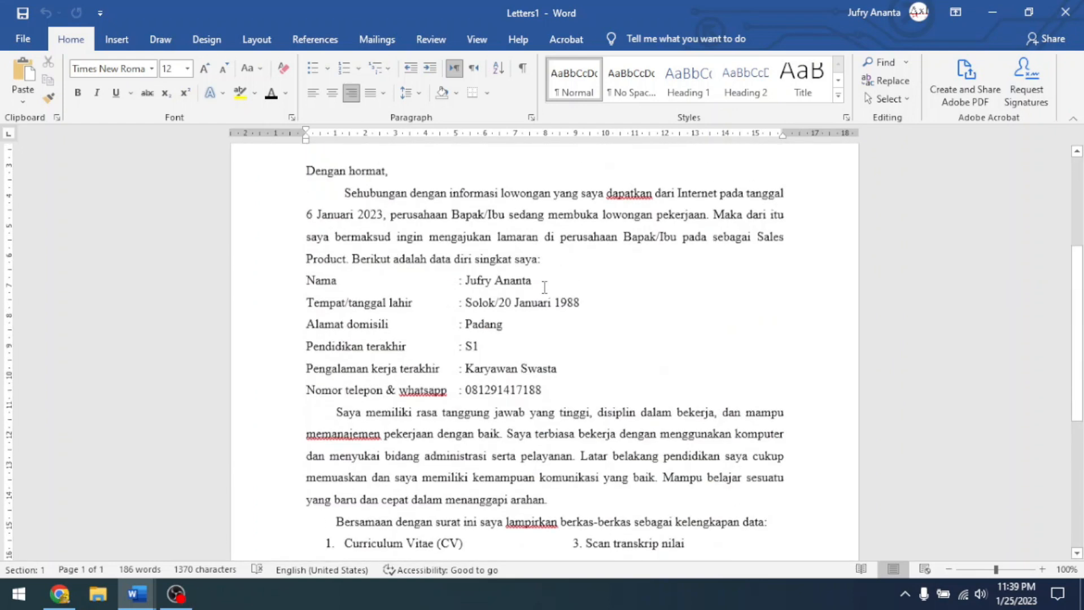
pyautogui.click(468, 311)
pyautogui.moveTo(472, 305); pyautogui.dragTo(428, 321)
pyautogui.click(432, 342)
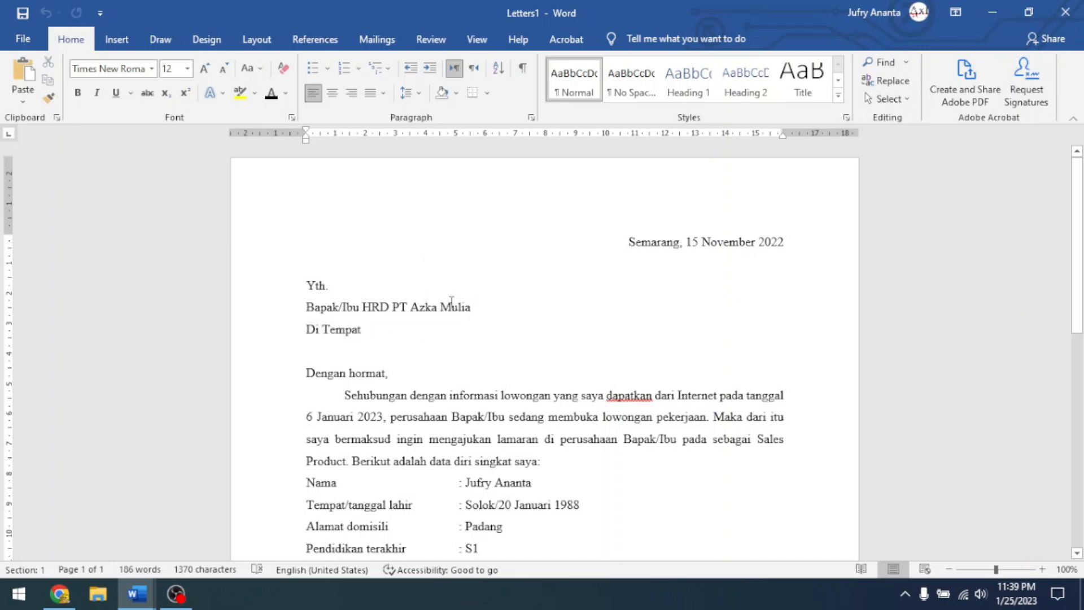
pyautogui.scroll(-4, 436, 294)
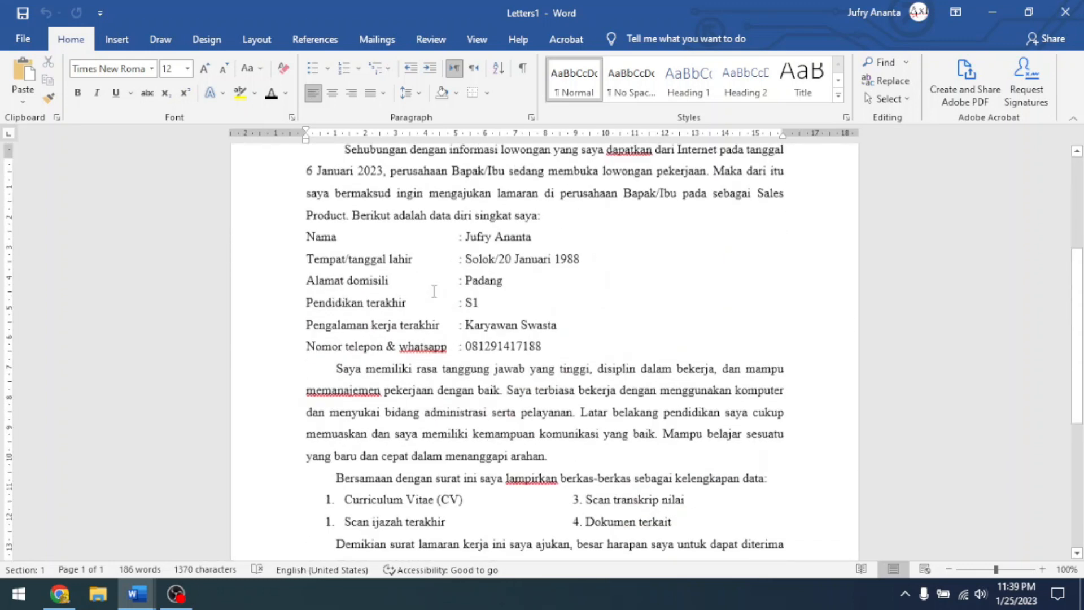
pyautogui.scroll(4, 434, 291)
pyautogui.click(377, 39)
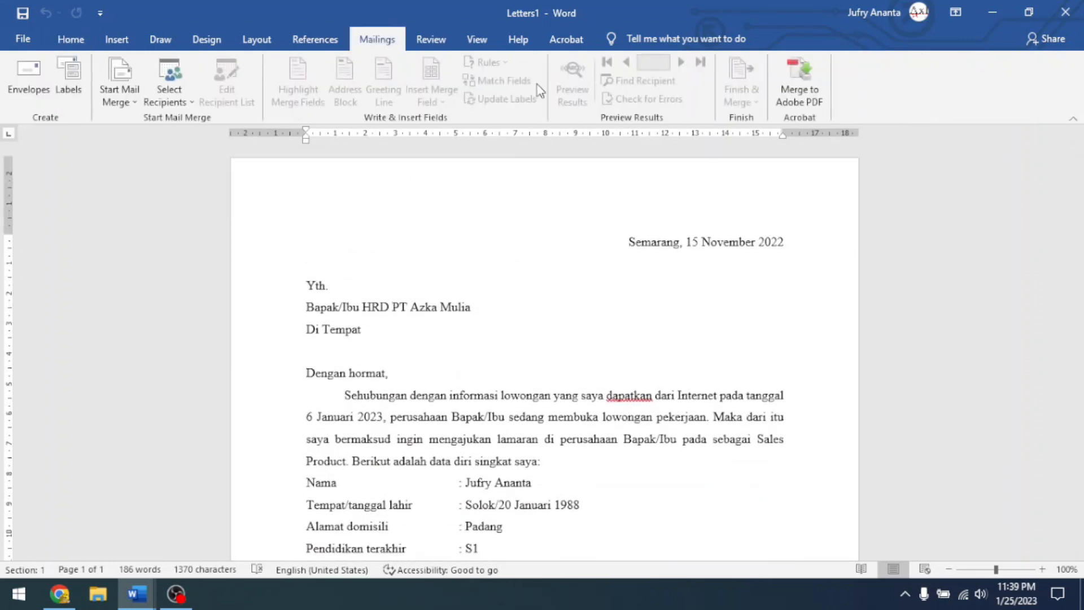
pyautogui.scroll(-1, 495, 299)
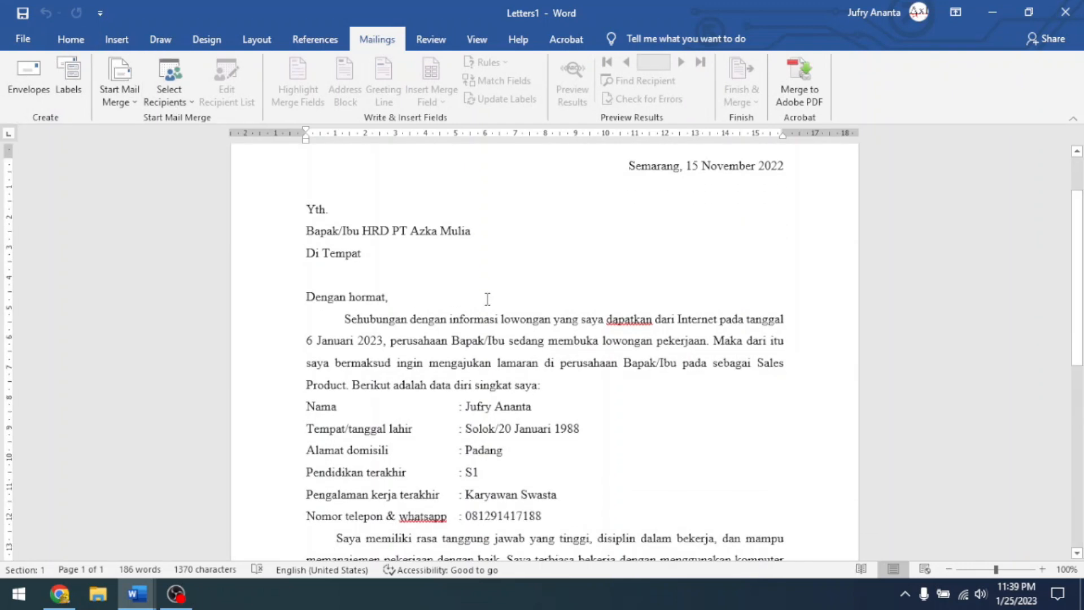
# Try overwriting the surname in the merged letter's Nama line with "fgfgfg" and undo the edit.
pyautogui.scroll(-1, 559, 360)
pyautogui.moveTo(533, 367); pyautogui.dragTo(487, 368)
pyautogui.write('fgfgfg')
pyautogui.hotkey('ctrl', 'z')
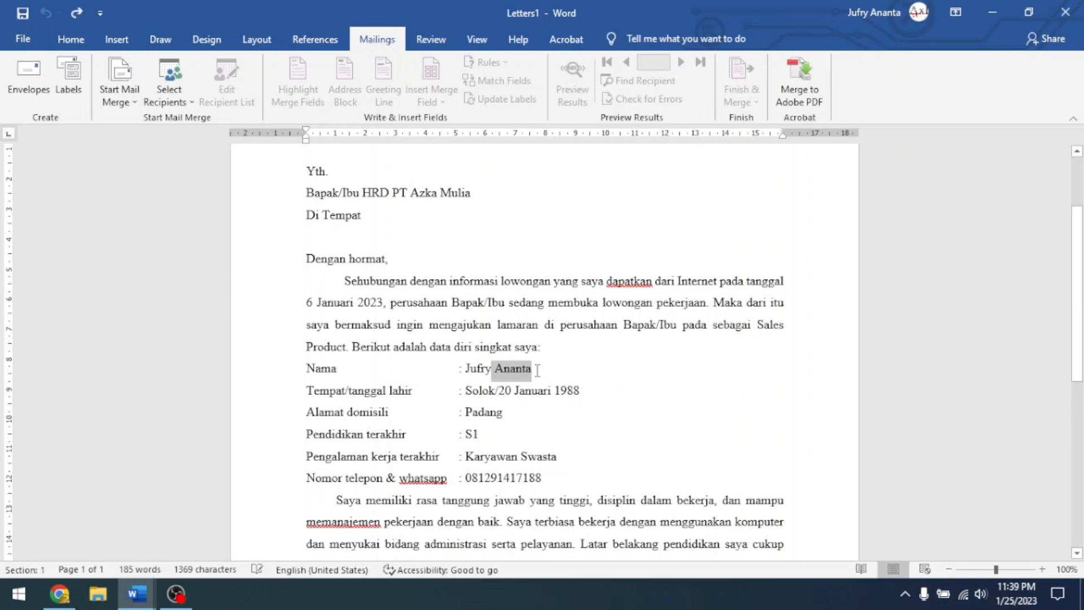
pyautogui.scroll(3, 441, 243)
# Return to the Lamaran Kerja main document and place the cursor at the end of the Di Tempat line.
pyautogui.click(452, 307)
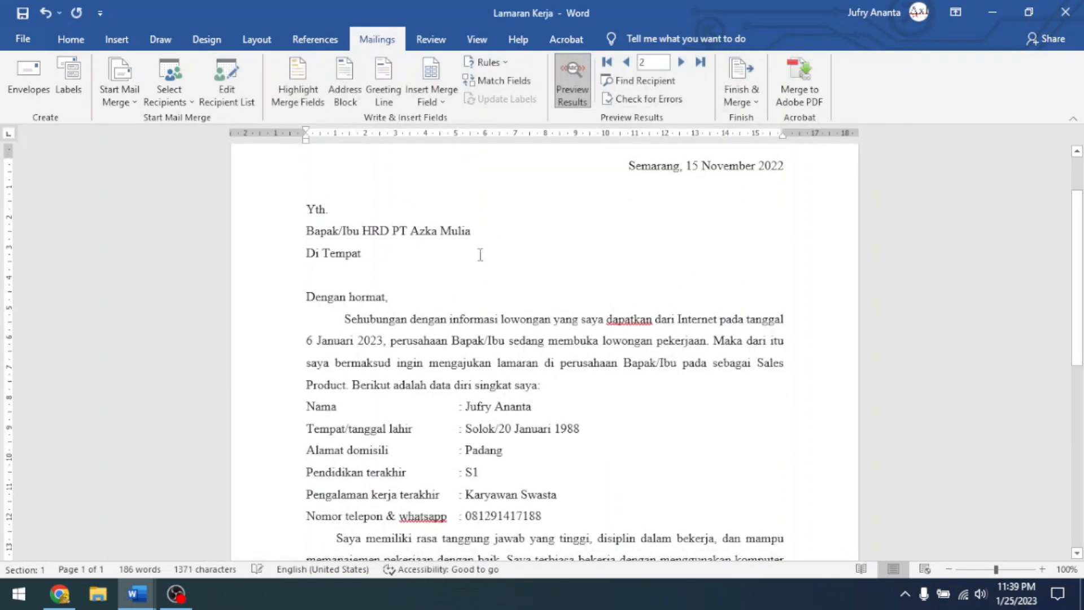
pyautogui.scroll(2, 480, 254)
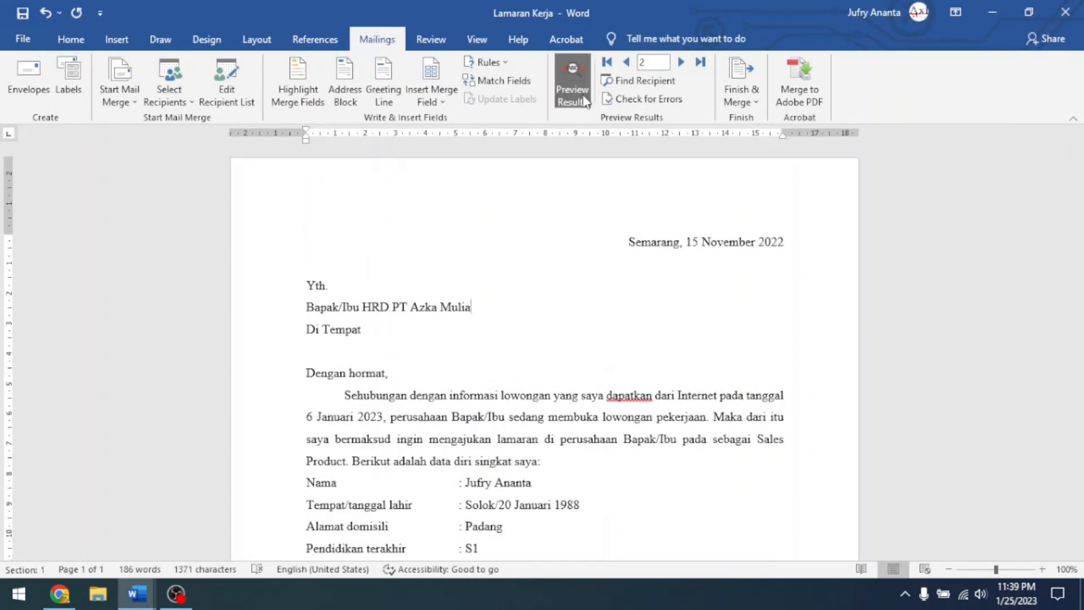
pyautogui.click(403, 331)
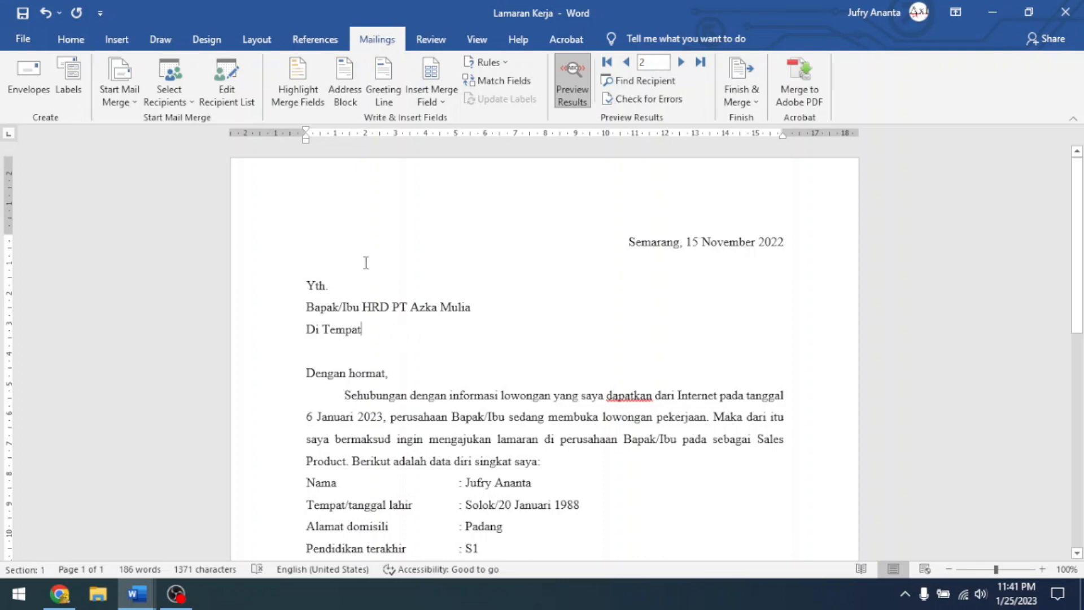
pyautogui.click(175, 103)
pyautogui.click(201, 120)
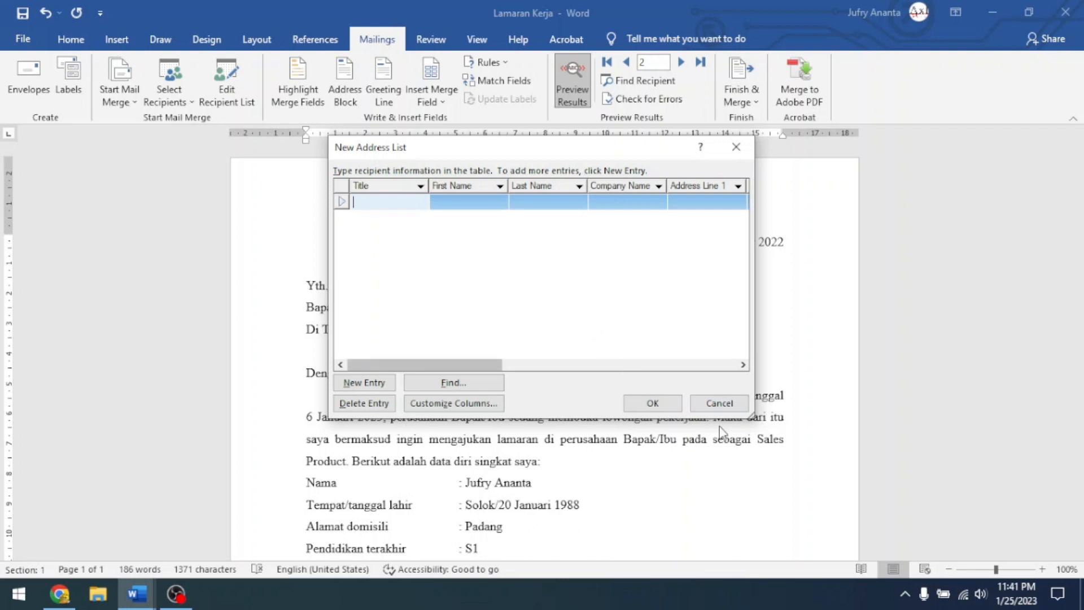
pyautogui.click(724, 403)
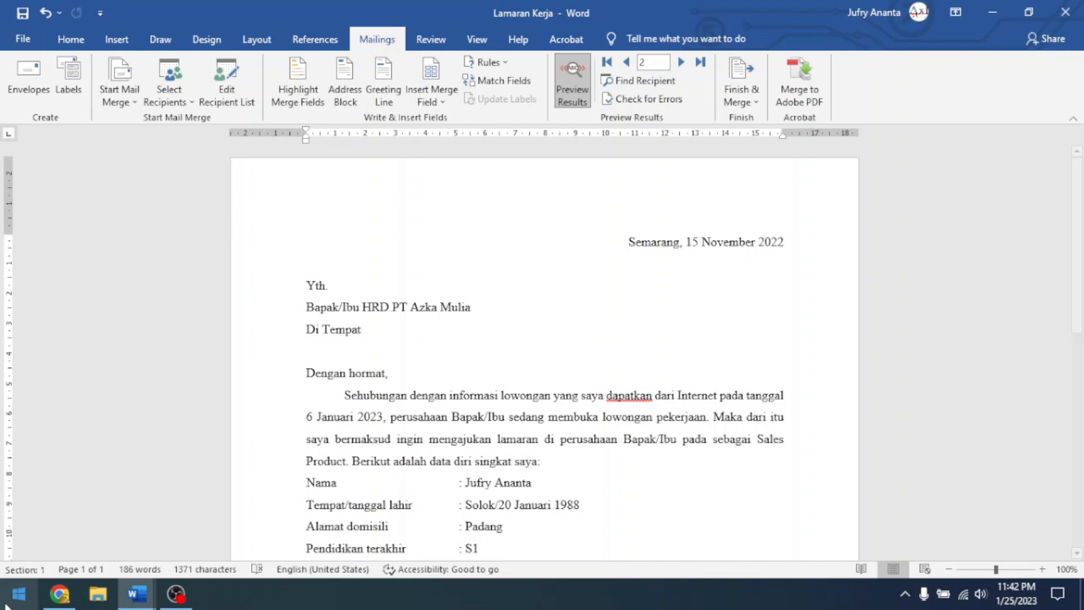
# Open Excel and create a blank workbook.
pyautogui.click(18, 594)
pyautogui.click(446, 425)
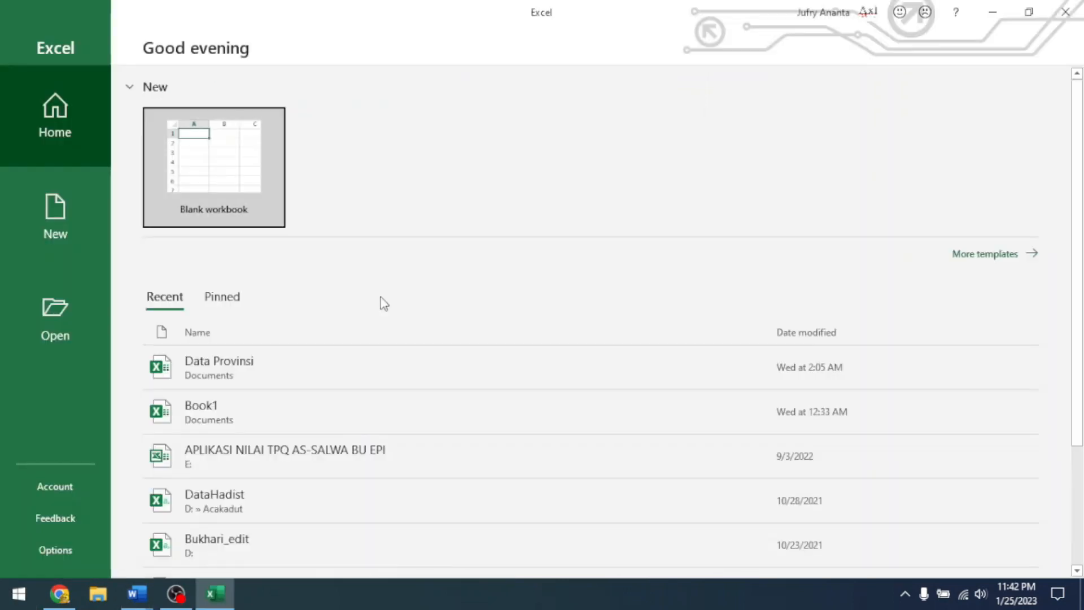
pyautogui.click(221, 155)
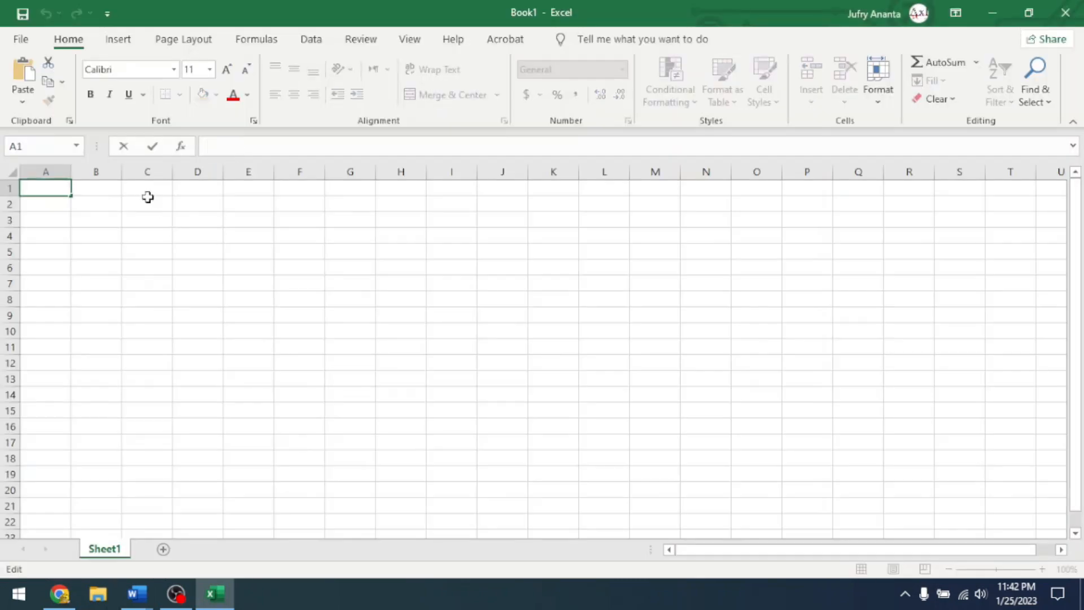
pyautogui.click(110, 221)
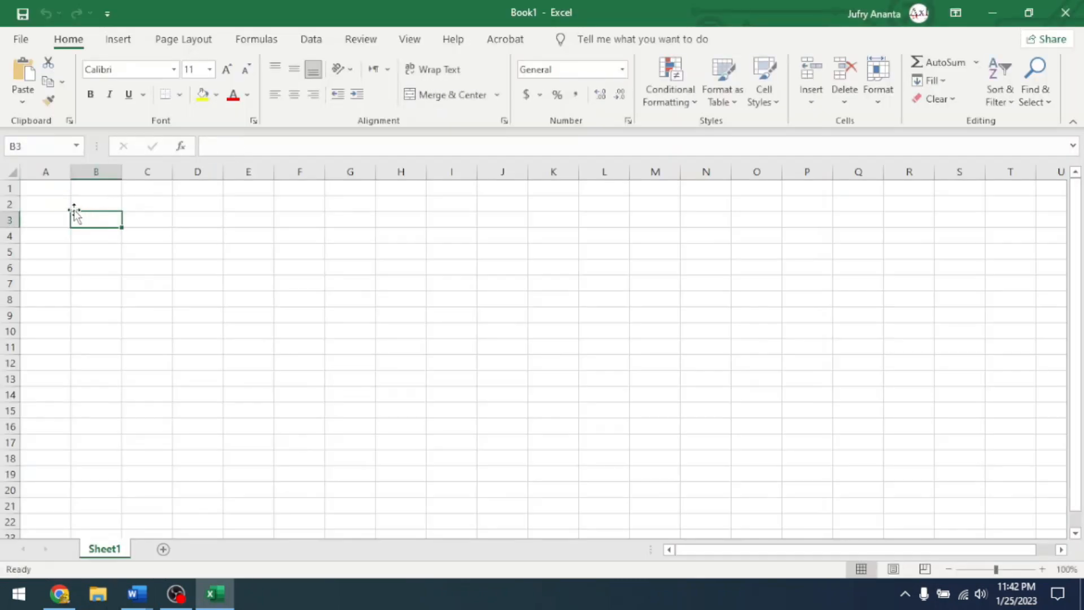
pyautogui.click(54, 190)
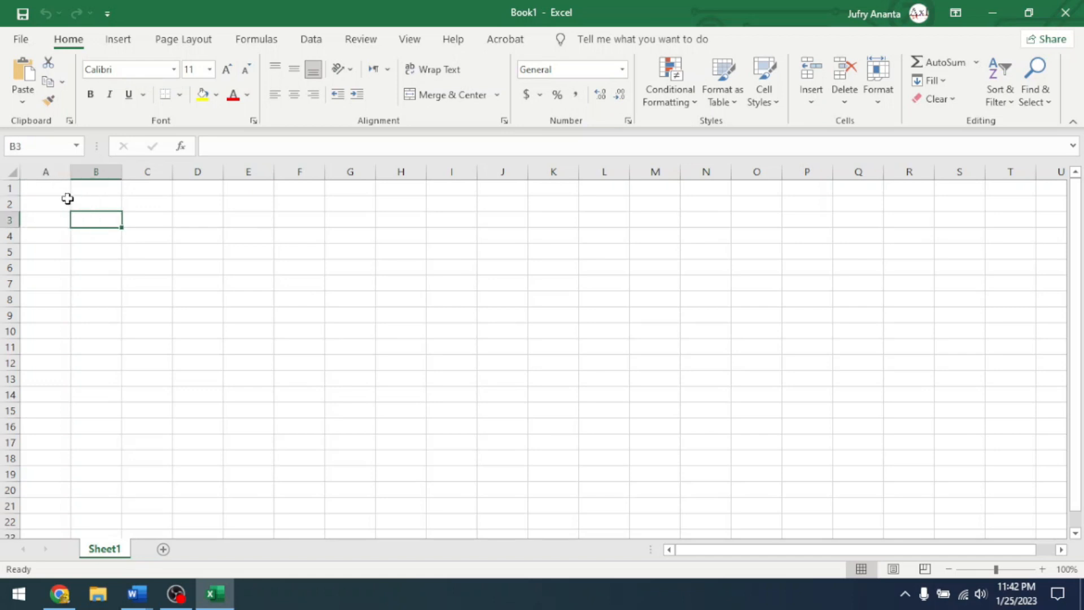
pyautogui.click(55, 190)
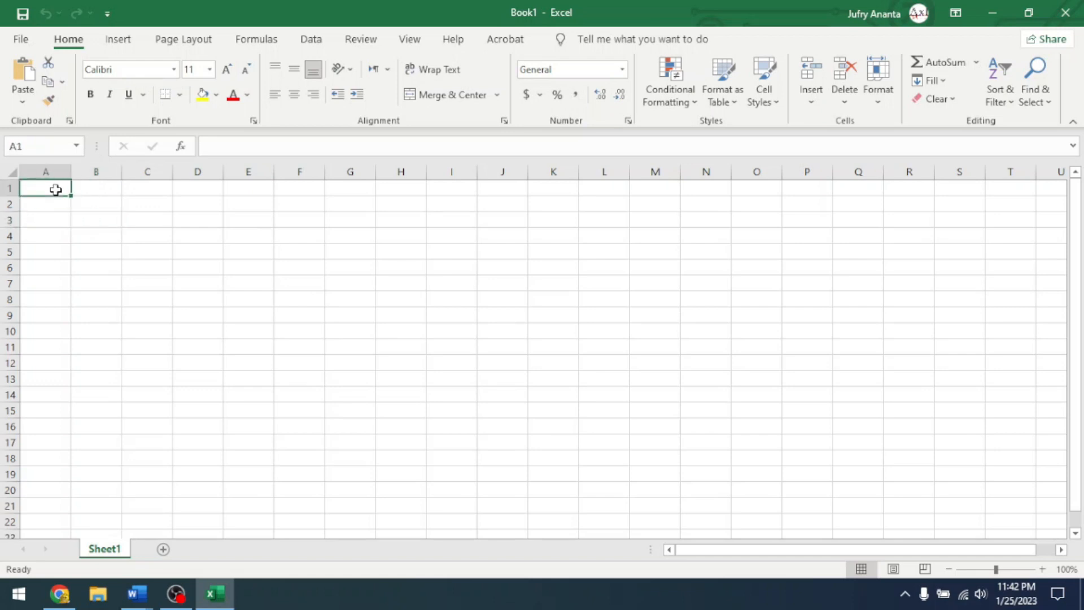
pyautogui.click(87, 218)
# Enter the headings Nama Perusahaan, Sumber info, TanggalINfo and Posisi in cells A1 to D1.
pyautogui.click(51, 190)
pyautogui.write('Nama Perusahaan')
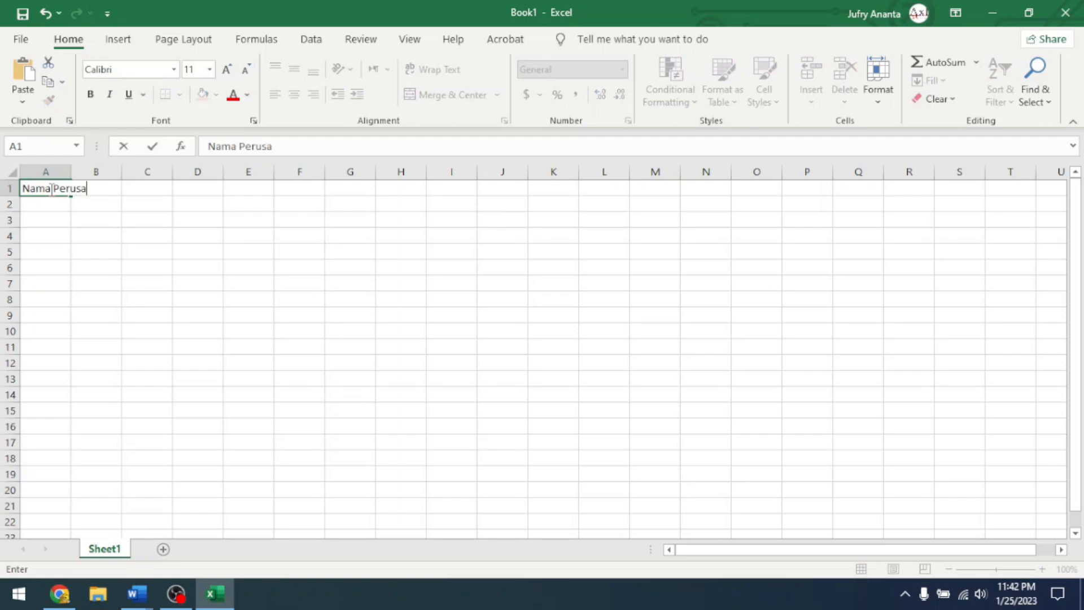
pyautogui.press('Tab')
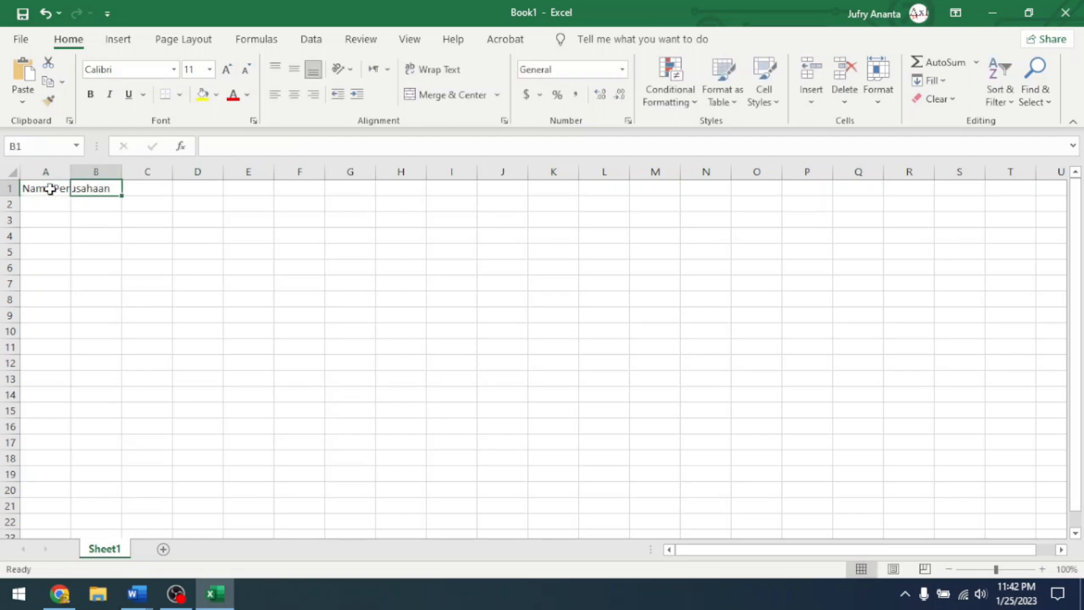
pyautogui.write('Sumer')
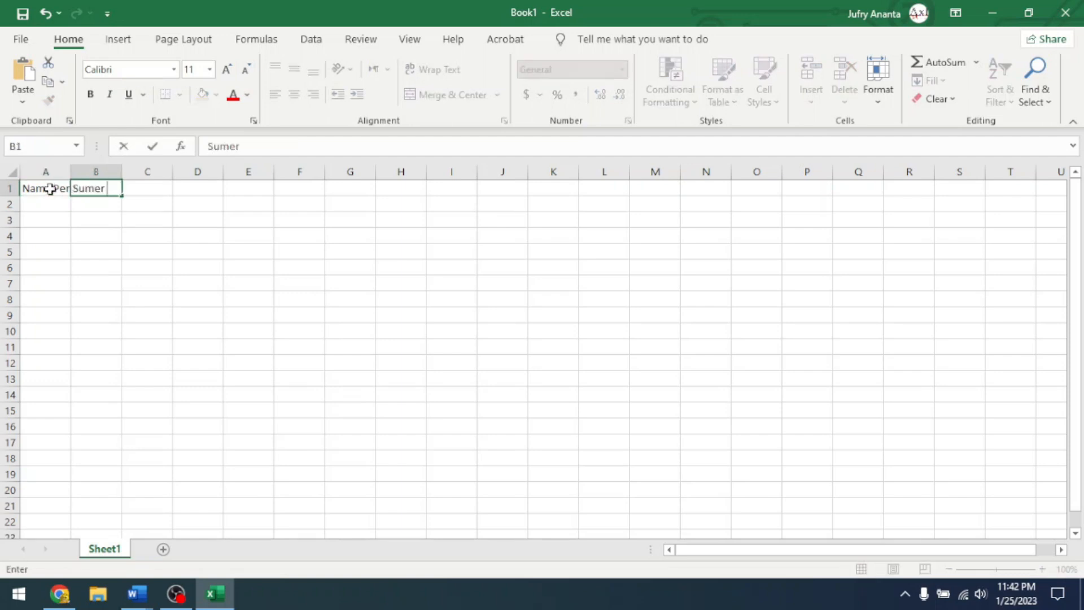
pyautogui.write('ber info')
pyautogui.press('Tab')
pyautogui.write('TanggalIN')
pyautogui.press('Tab')
pyautogui.write('Posisi')
pyautogui.press('Return')
pyautogui.press('Return')
pyautogui.press('Return')
# Widen columns A through D beyond their headings and select the header row A1:D1.
pyautogui.moveTo(70, 172); pyautogui.dragTo(151, 172)
pyautogui.moveTo(202, 172); pyautogui.dragTo(462, 172)
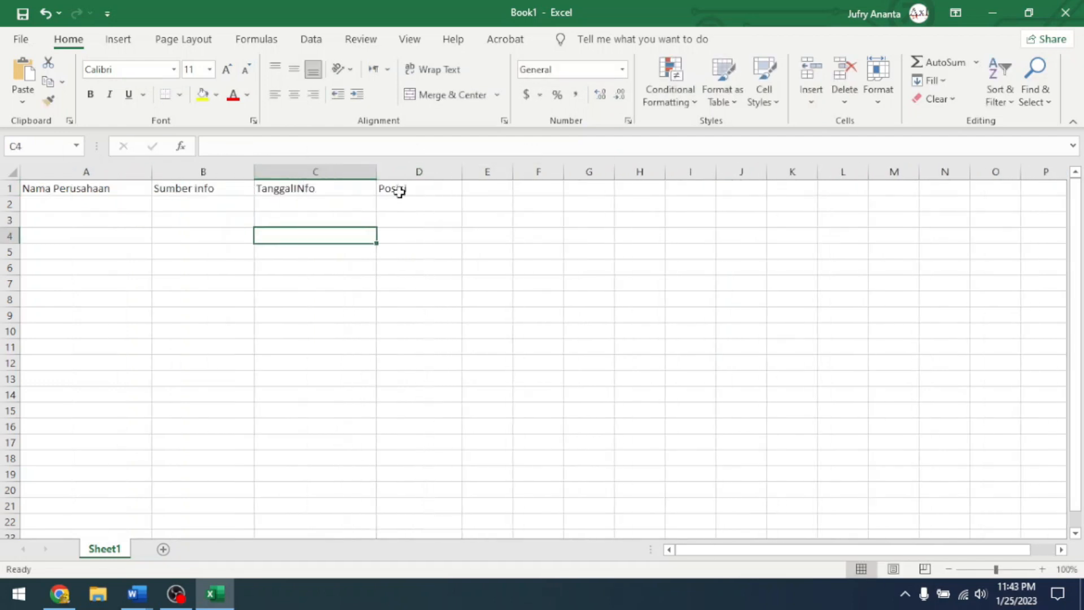
pyautogui.click(80, 207)
pyautogui.moveTo(51, 186); pyautogui.dragTo(389, 190)
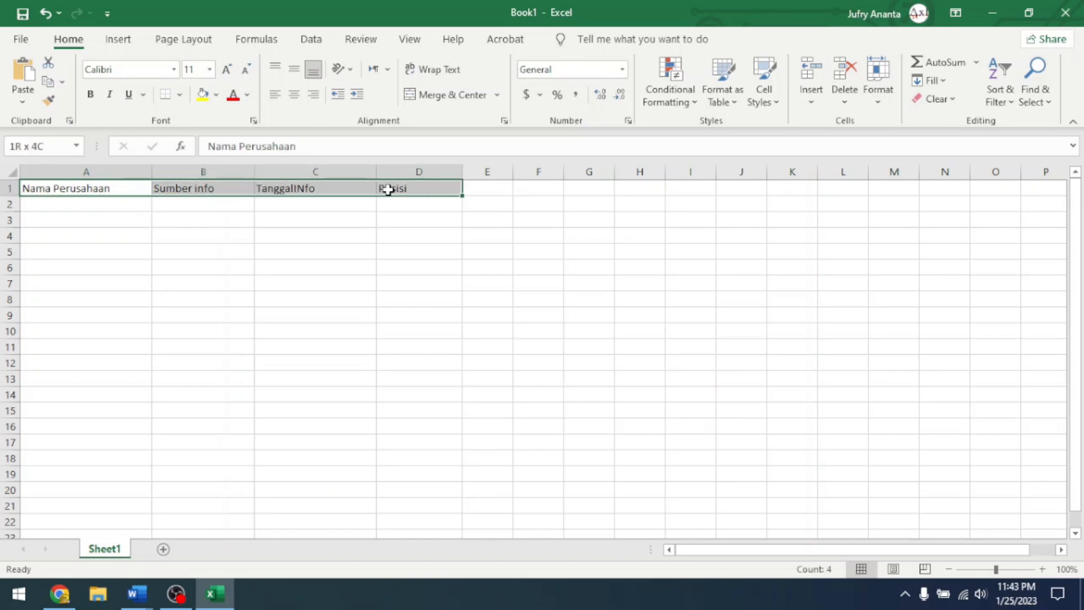
# Switch to Word, close the protected _Contoh Surat Lamaran Kerja document, and return to the Lamaran Kerja letter.
pyautogui.click(137, 594)
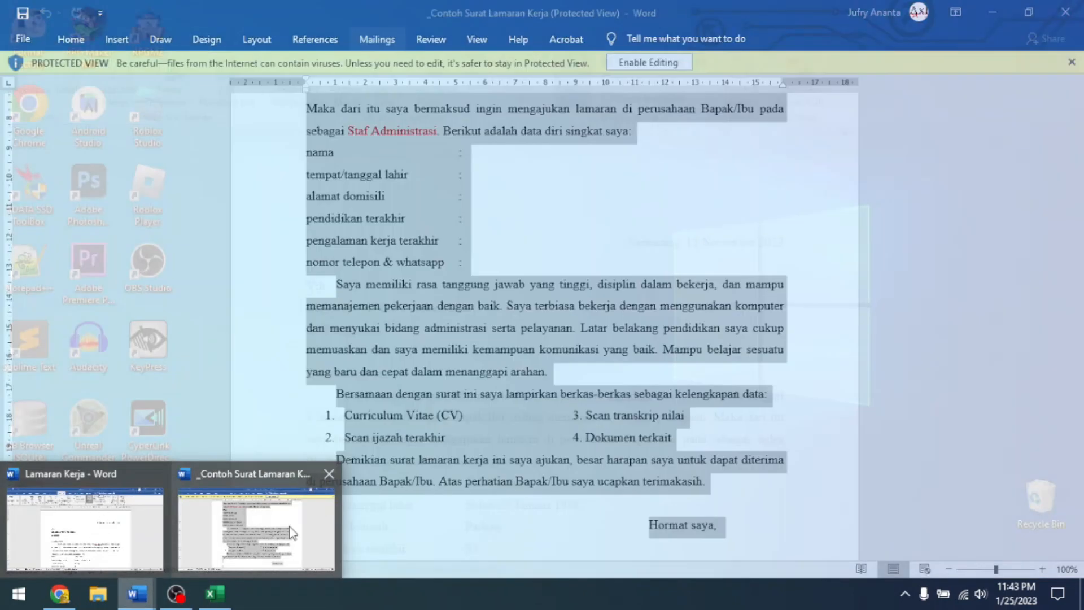
pyautogui.click(292, 533)
pyautogui.scroll(2, 578, 169)
pyautogui.click(1067, 12)
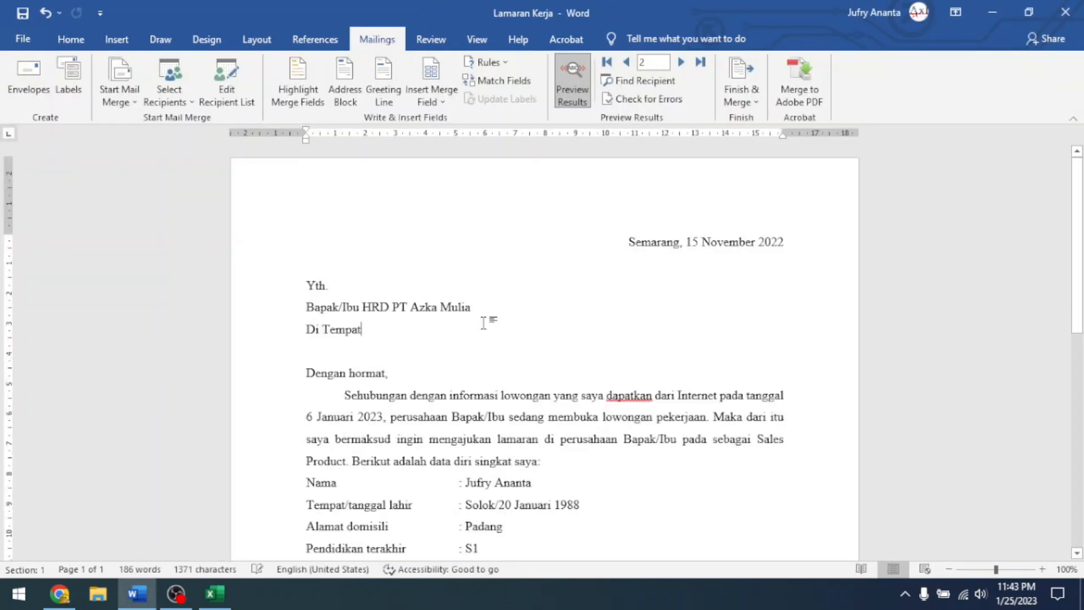
pyautogui.click(134, 596)
pyautogui.click(132, 597)
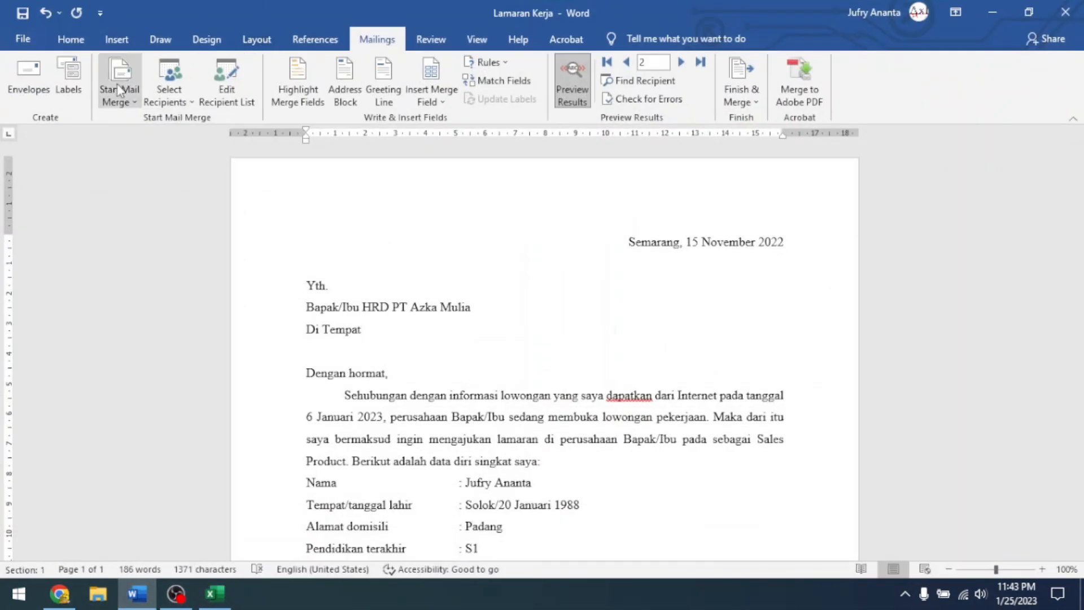
# Review the company records of data_perusahaan.mdb in the recipient list's data source editor, then leave without editing them.
pyautogui.click(226, 85)
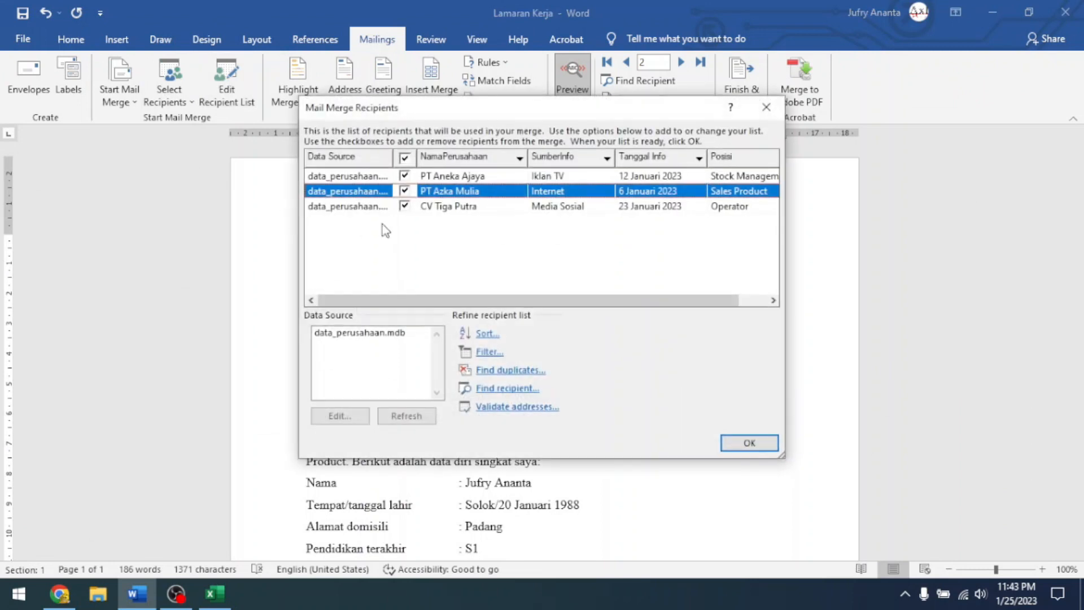
pyautogui.click(361, 336)
pyautogui.click(340, 416)
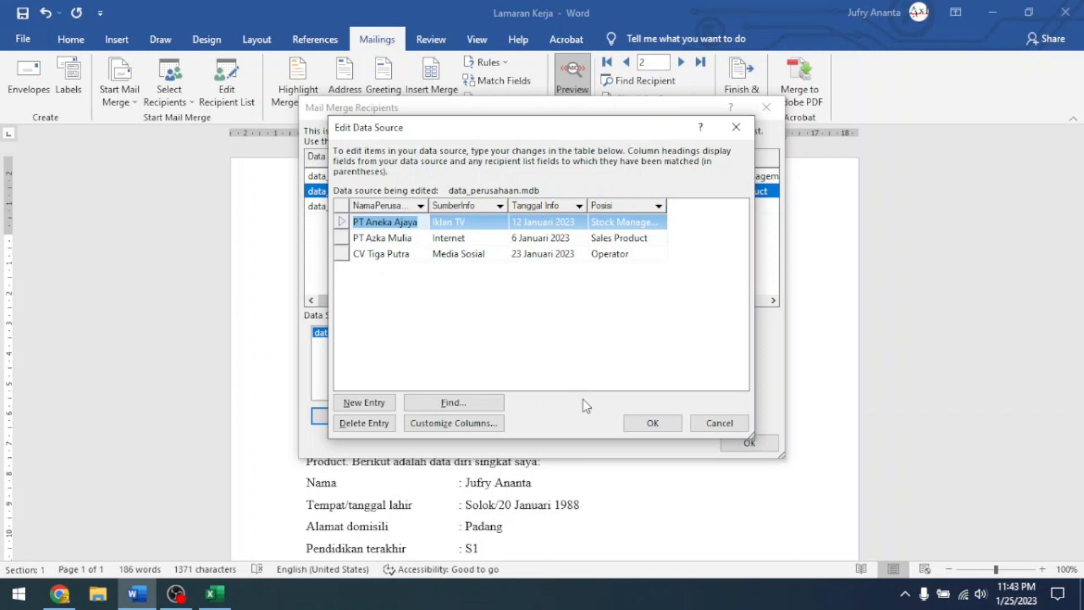
pyautogui.click(719, 423)
pyautogui.click(751, 442)
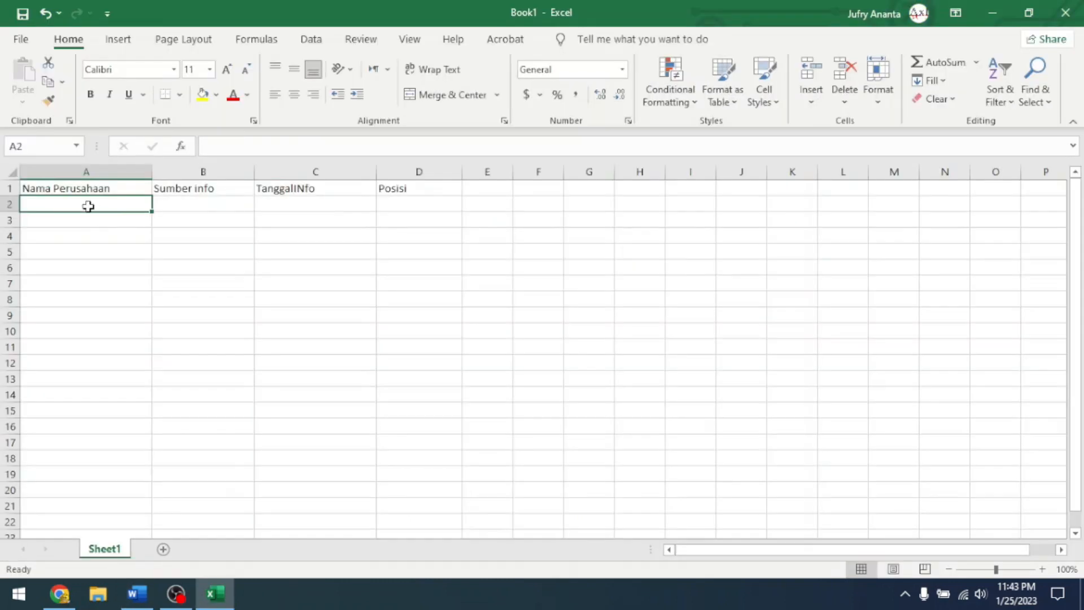
# Fill A2:A4 with Nama Perusahaan 1 to 3 and enter Iklan, TV and Internet in B2:B4.
pyautogui.write('Nama Perusahaan 1')
pyautogui.moveTo(151, 212); pyautogui.dragTo(152, 260)
pyautogui.click(193, 204)
pyautogui.write('Iklan')
pyautogui.press('Return')
pyautogui.write('TV')
pyautogui.press('Return')
pyautogui.write('Internet')
# Enter the date 12-01-2023 under TanggalINfo in C2 and extend the date series down to C4.
pyautogui.click(295, 204)
pyautogui.write('12-01-2023')
pyautogui.press('Return')
pyautogui.moveTo(376, 212); pyautogui.dragTo(378, 243)
pyautogui.click(350, 218)
# Enter the positions HRD, Operator and Kasir under Posisi in D2:D4.
pyautogui.click(392, 205)
pyautogui.write('HR')
pyautogui.press('Return')
pyautogui.write('Operator')
pyautogui.press('Return')
pyautogui.write('Kasir')
pyautogui.press('Return')
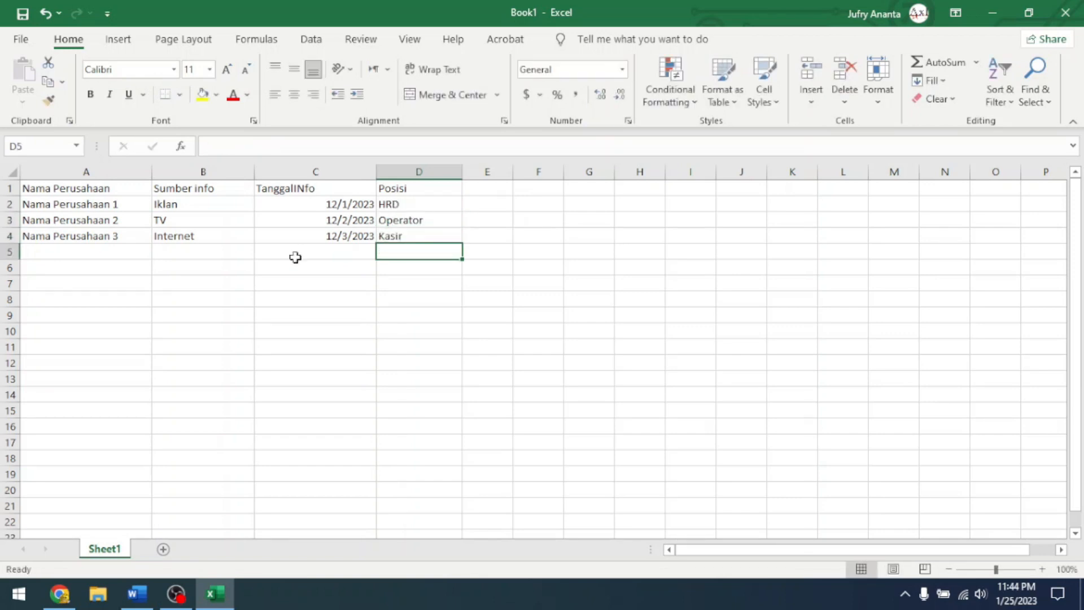
# Fill the header row A1:D1 with yellow.
pyautogui.moveTo(85, 188)
pyautogui.mouseDown()
pyautogui.moveTo(370, 192)
pyautogui.moveTo(121, 204)
pyautogui.moveTo(117, 194)
pyautogui.moveTo(400, 192)
pyautogui.mouseUp()
pyautogui.click(96, 231)
pyautogui.click(202, 93)
pyautogui.click(170, 267)
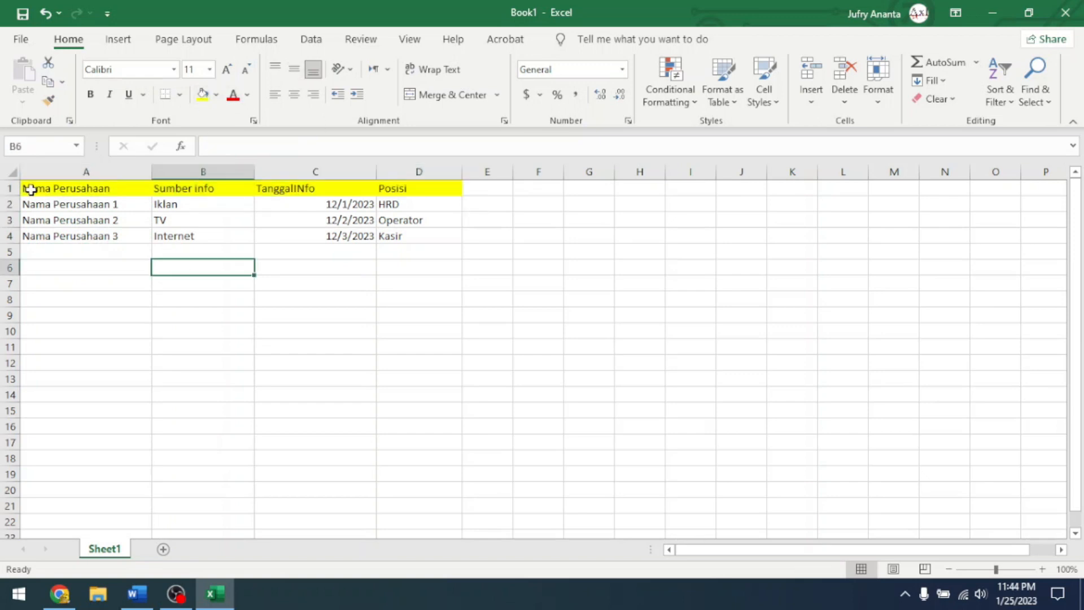
pyautogui.click(110, 260)
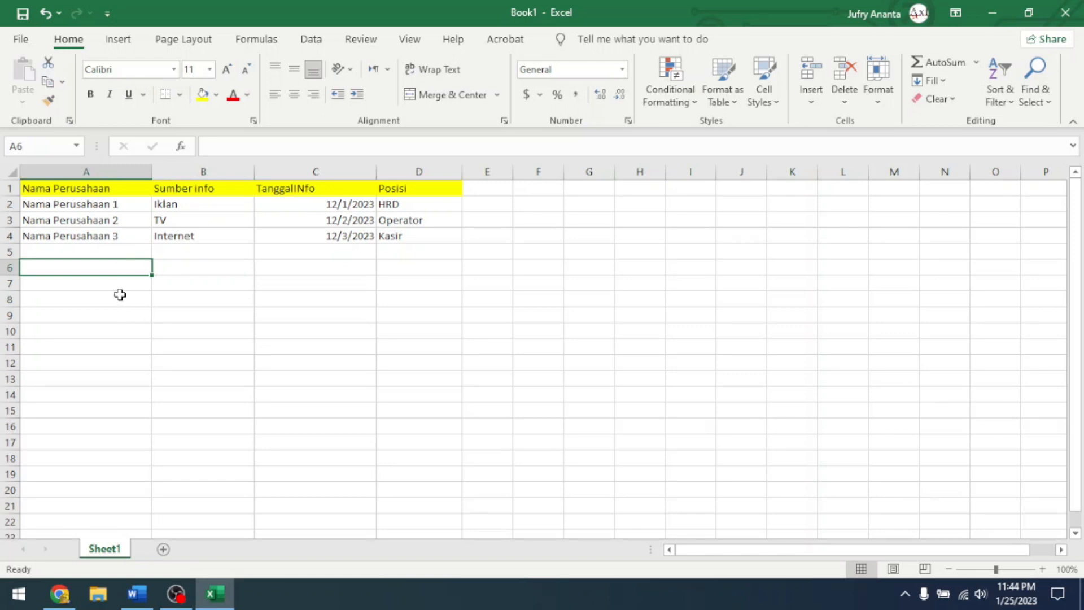
pyautogui.click(138, 594)
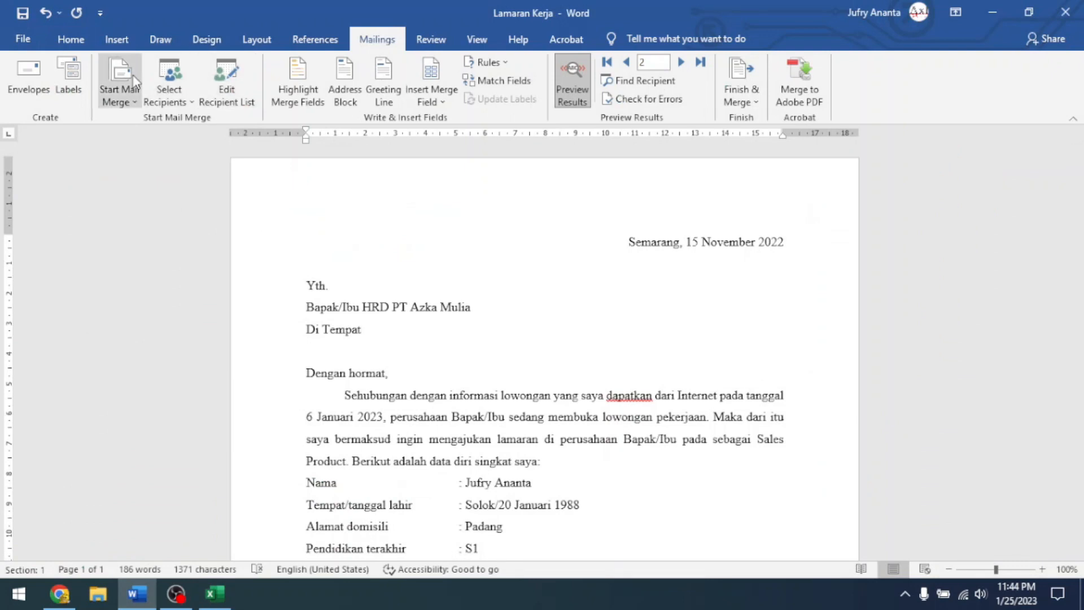
pyautogui.click(168, 70)
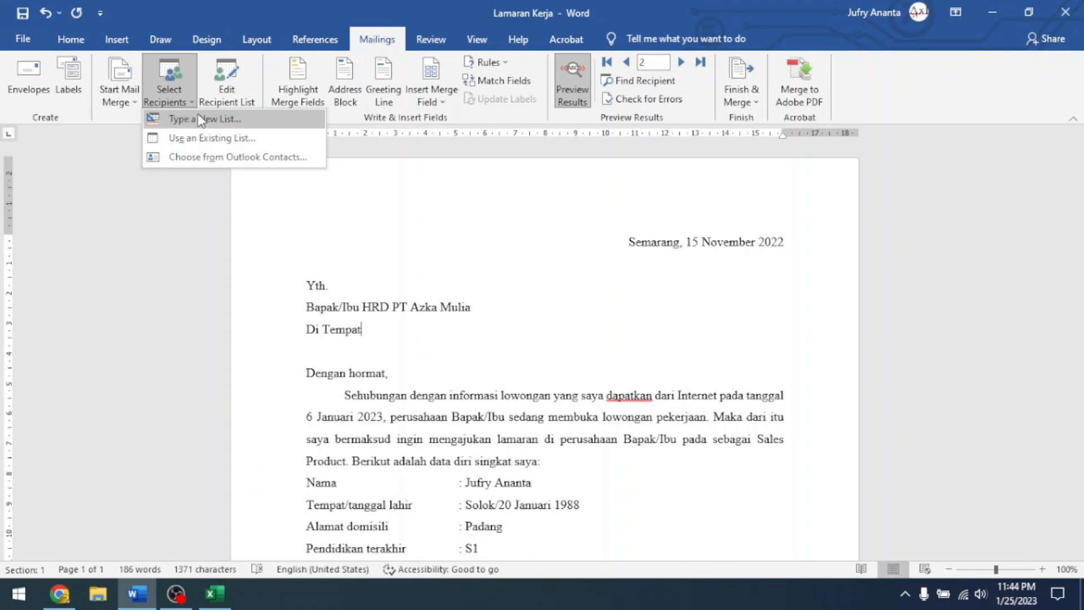
pyautogui.click(375, 328)
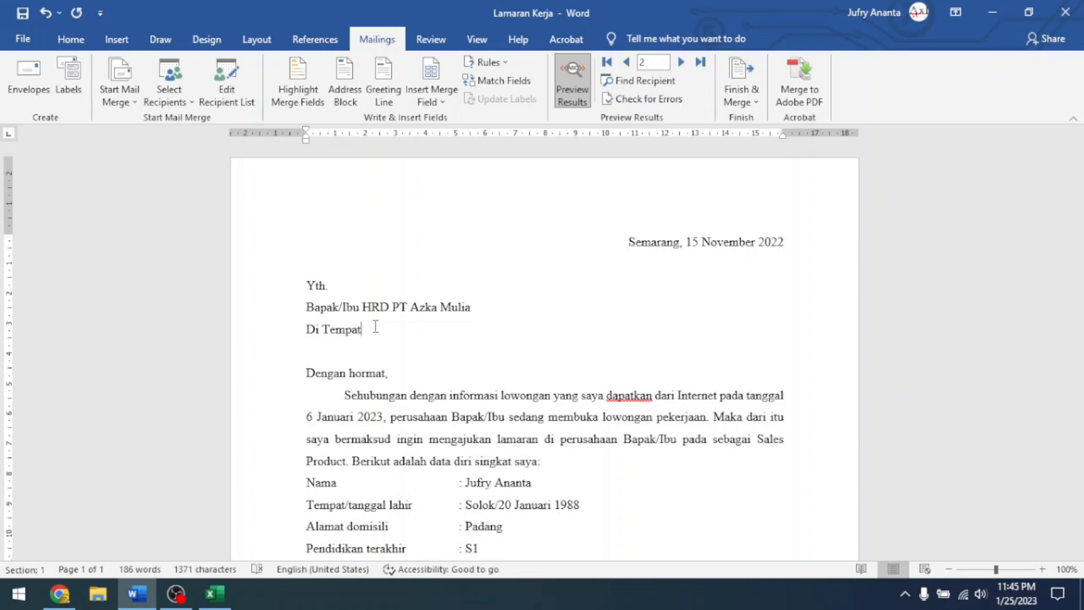
pyautogui.click(216, 596)
pyautogui.click(158, 313)
pyautogui.click(93, 326)
pyautogui.moveTo(539, 218); pyautogui.dragTo(540, 323)
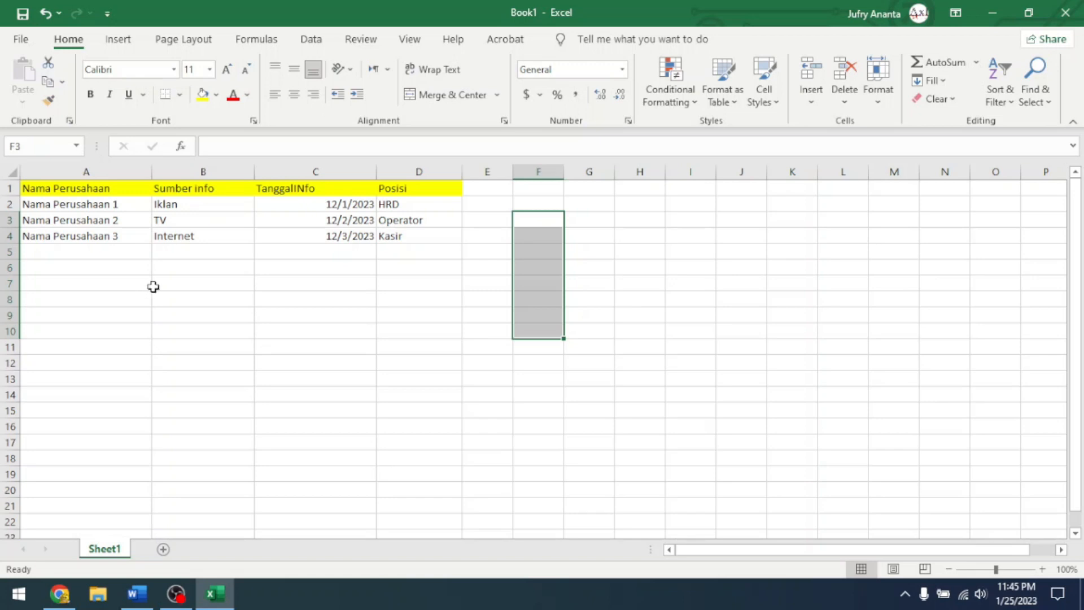
pyautogui.click(131, 300)
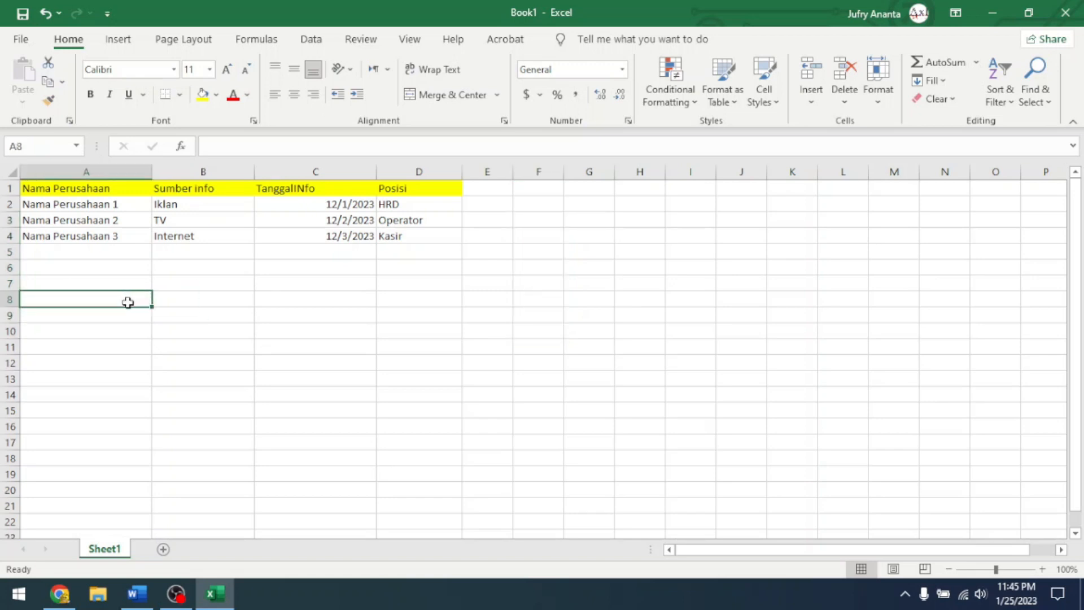
# Save the workbook as data excel in the Documents folder.
pyautogui.hotkey('ctrl', 's')
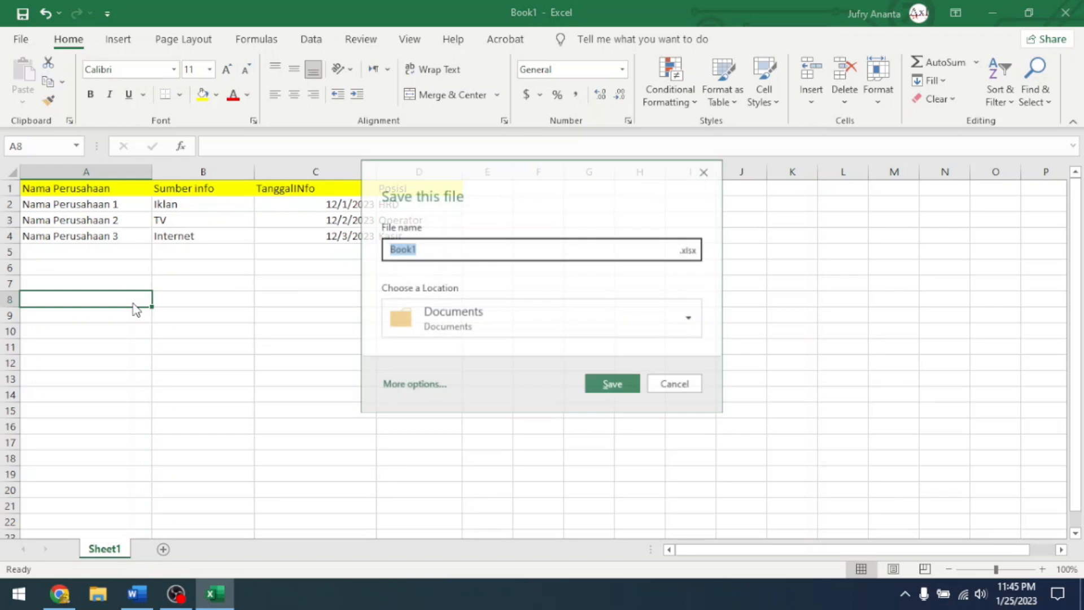
pyautogui.write('data excel')
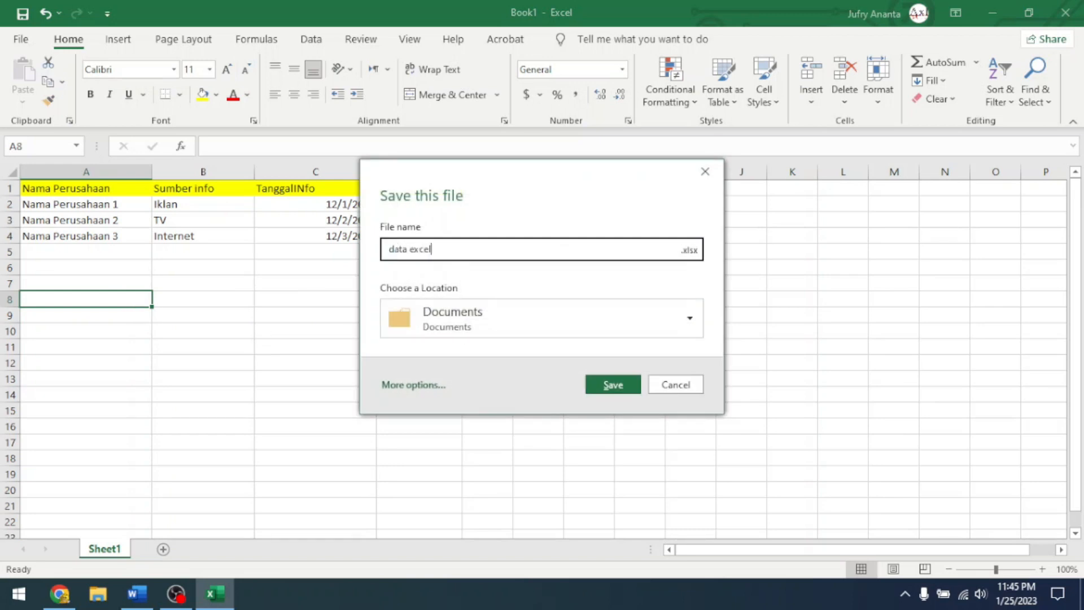
pyautogui.click(612, 383)
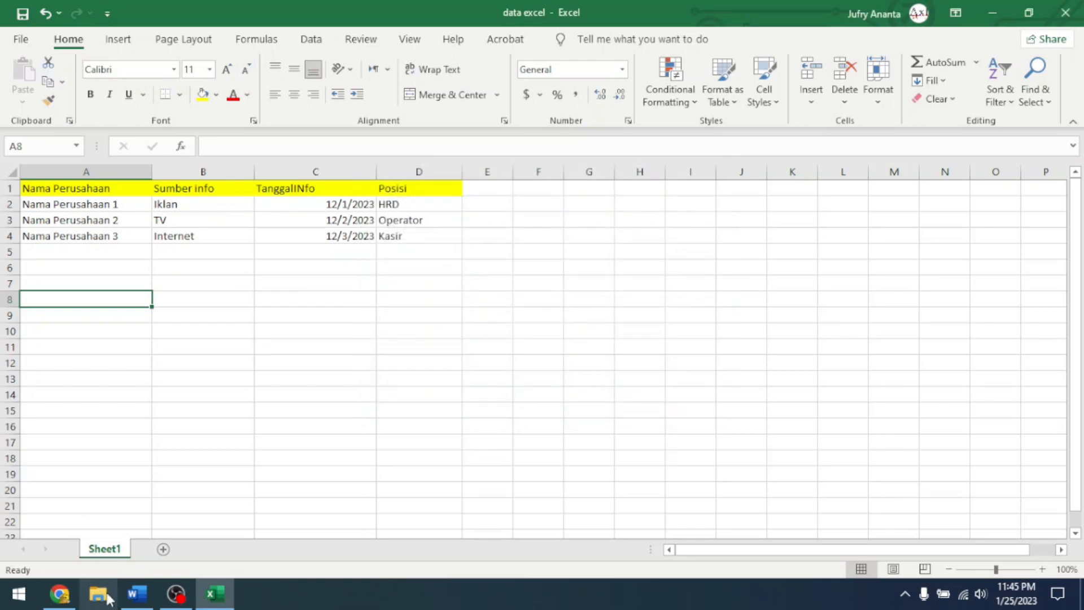
# Switch to Word and choose the data excel workbook from Documents as the letter's existing recipient list.
pyautogui.click(137, 593)
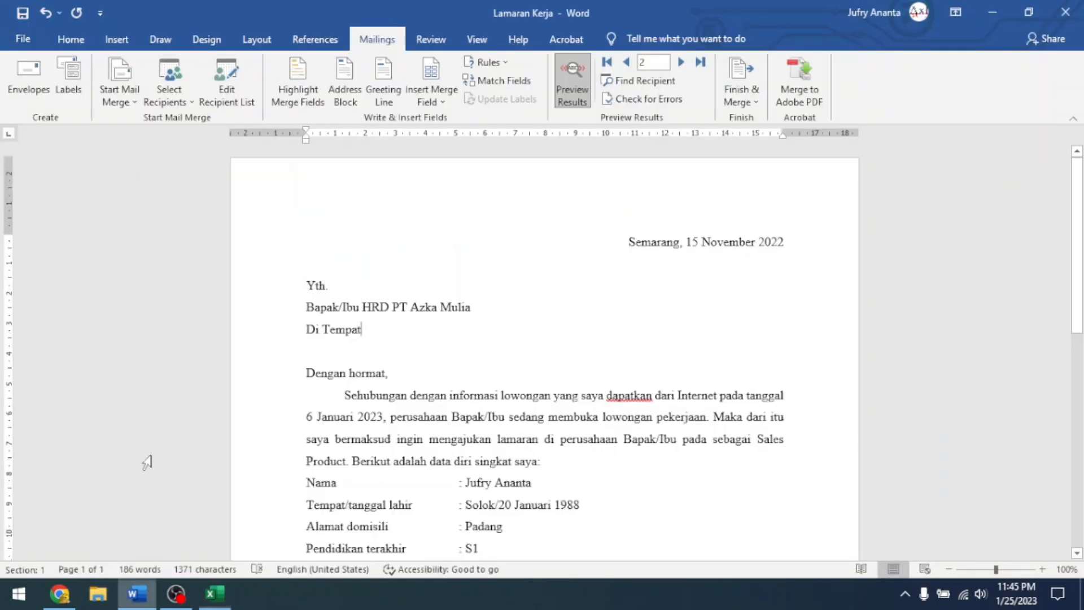
pyautogui.click(168, 98)
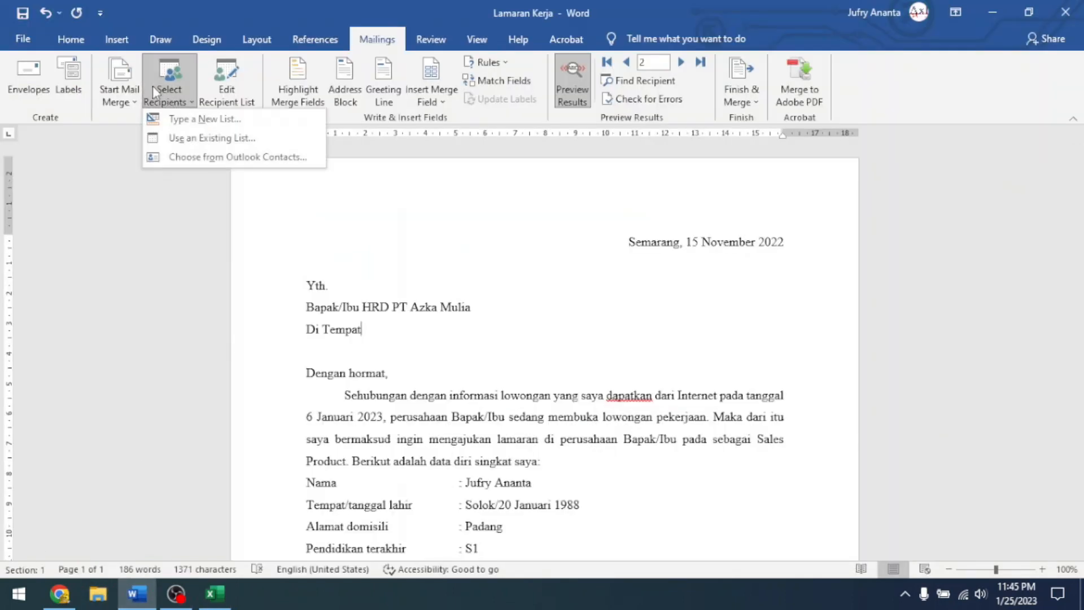
pyautogui.click(198, 138)
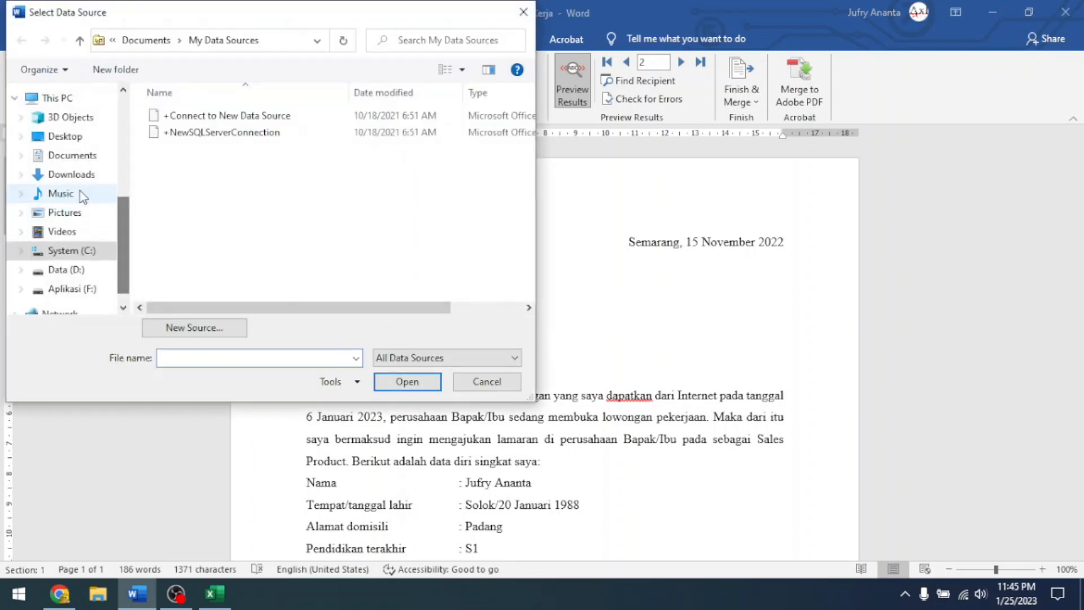
pyautogui.click(74, 163)
pyautogui.scroll(-3, 226, 248)
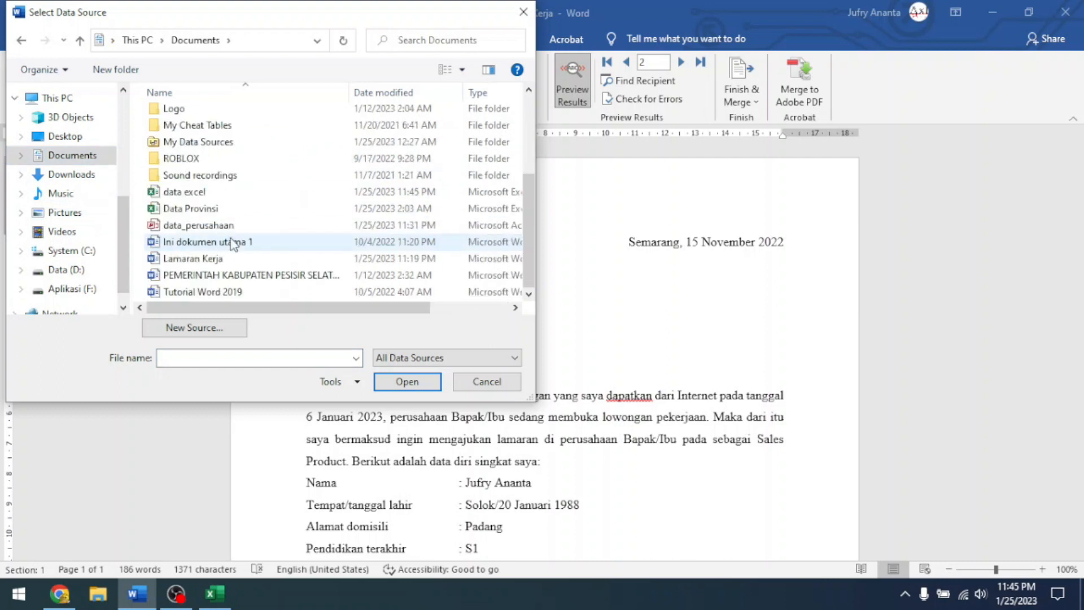
pyautogui.click(205, 192)
pyautogui.click(407, 382)
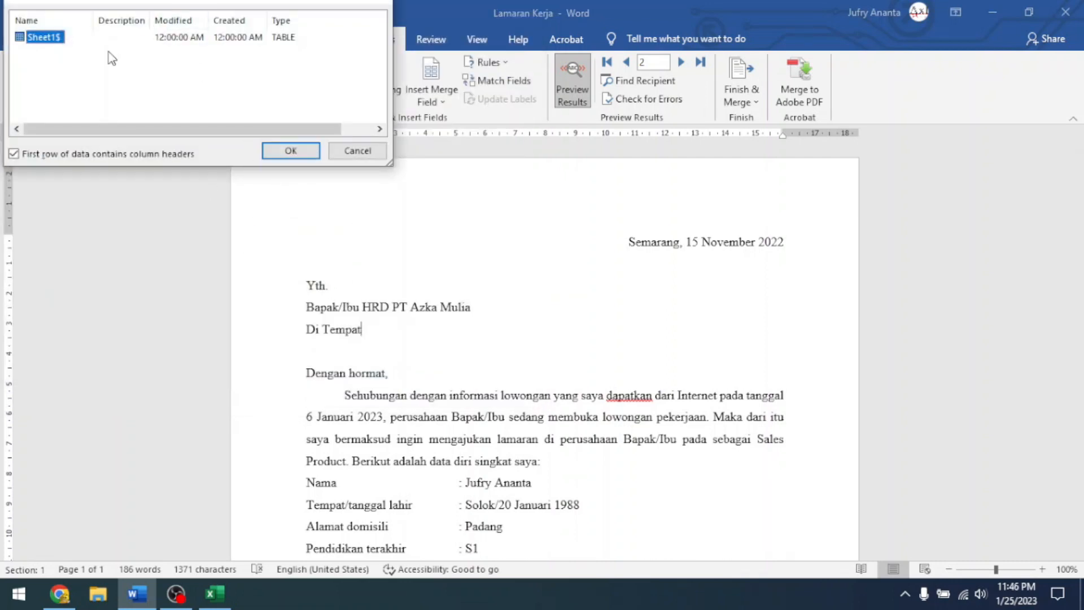
# Compare the offered Sheet1$ table with the sheet name and header row of the data excel workbook, returning to Word.
pyautogui.moveTo(115, 4); pyautogui.dragTo(306, 125)
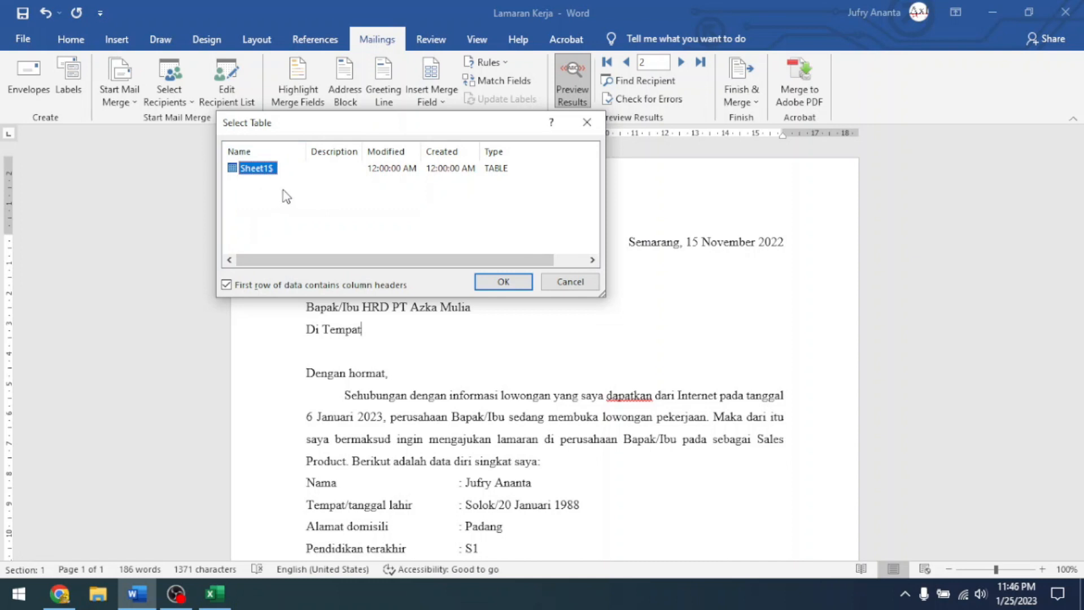
pyautogui.click(212, 593)
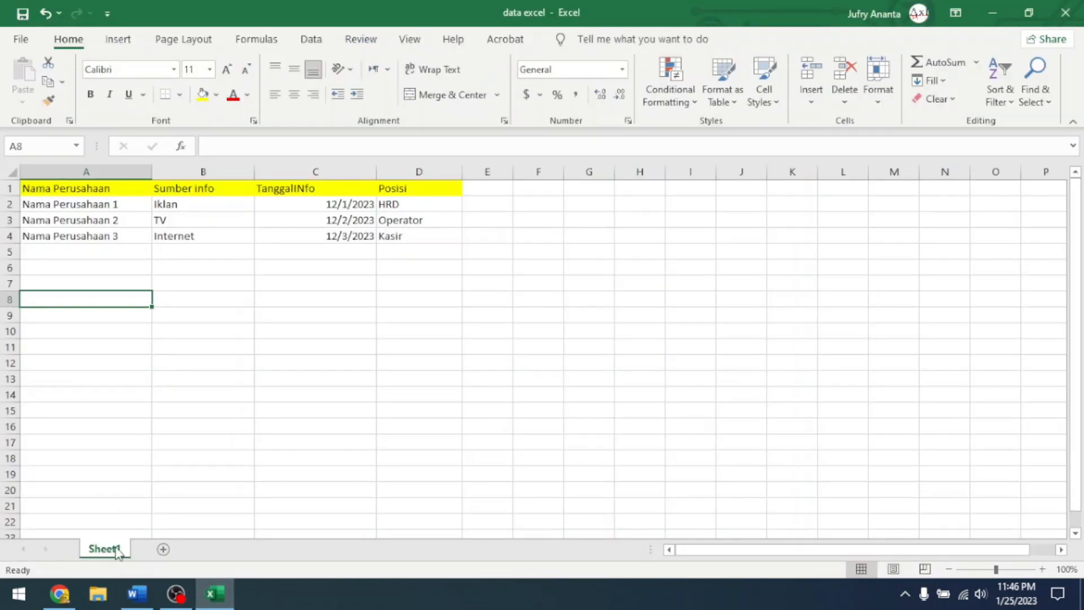
pyautogui.click(994, 11)
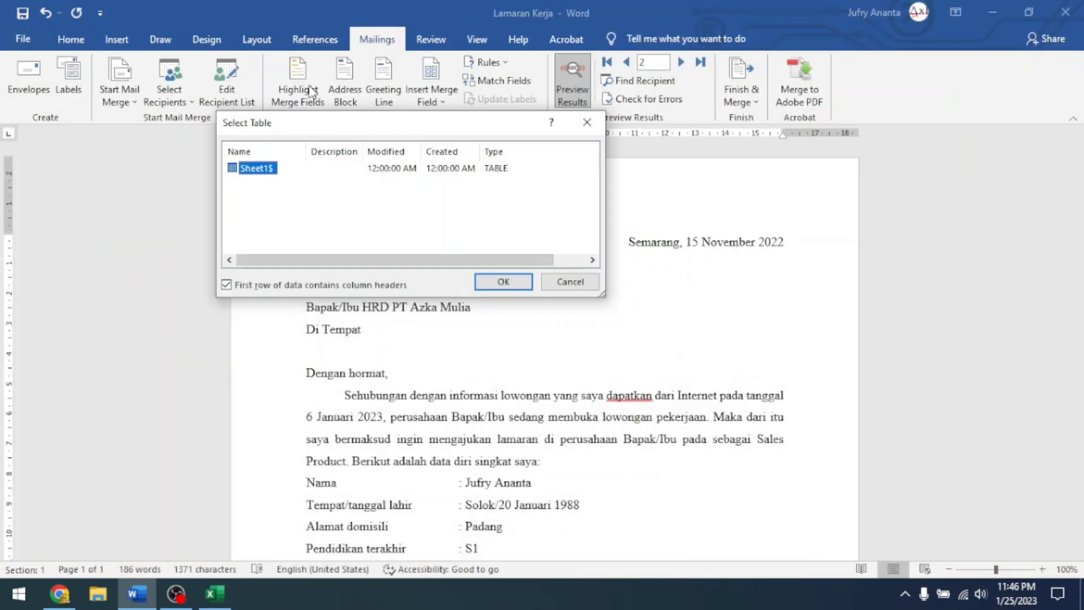
pyautogui.click(260, 171)
pyautogui.click(213, 593)
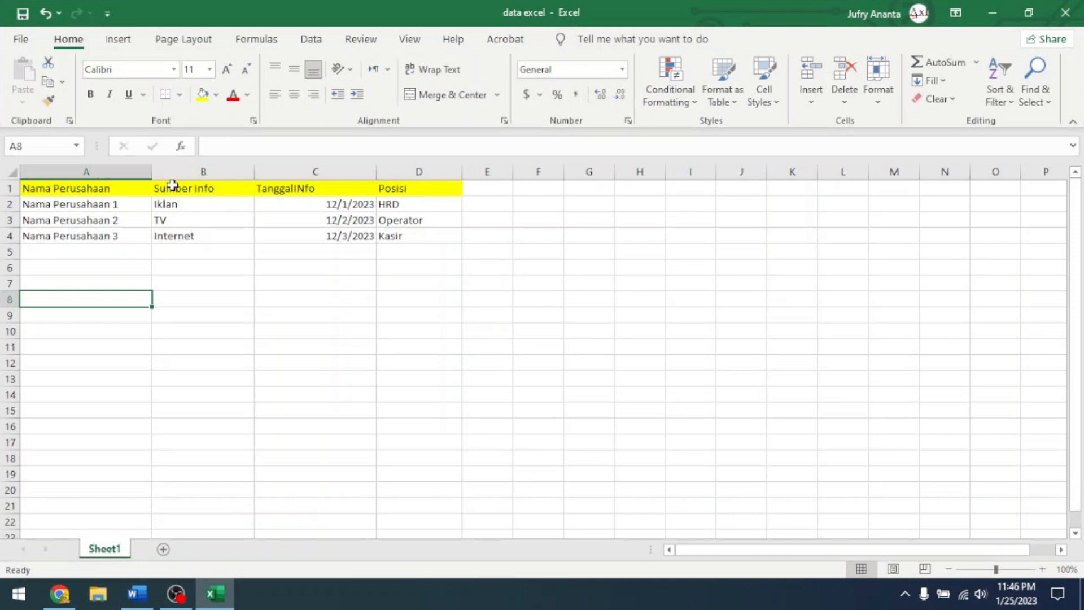
pyautogui.click(82, 214)
pyautogui.moveTo(58, 185); pyautogui.dragTo(328, 189)
pyautogui.click(993, 13)
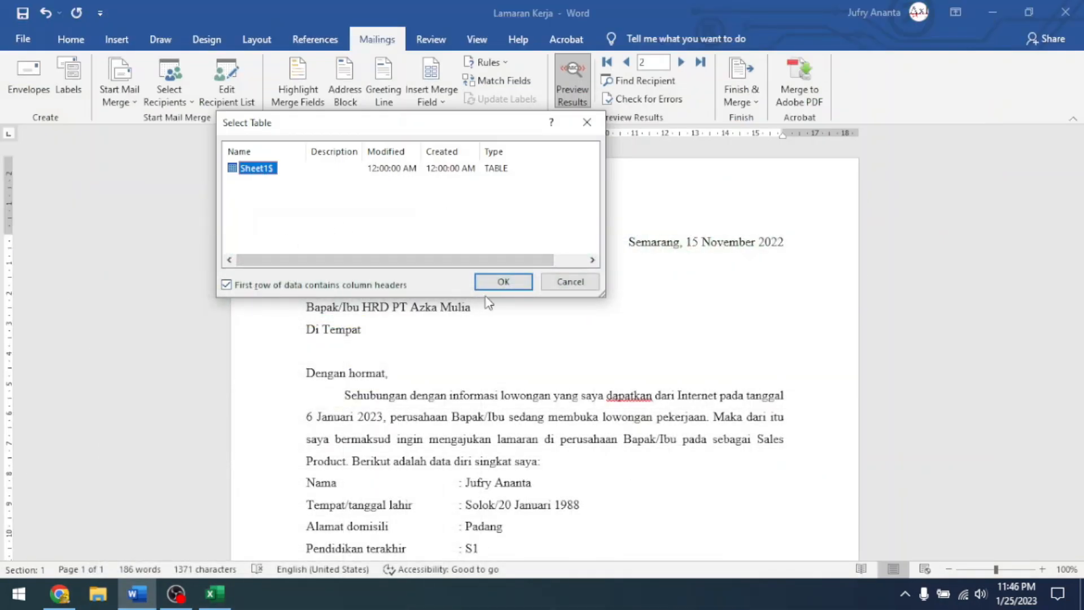
# Accept Sheet1$ as the recipient table and remove the invalid company name, info source and info date merge fields from the letter.
pyautogui.click(499, 281)
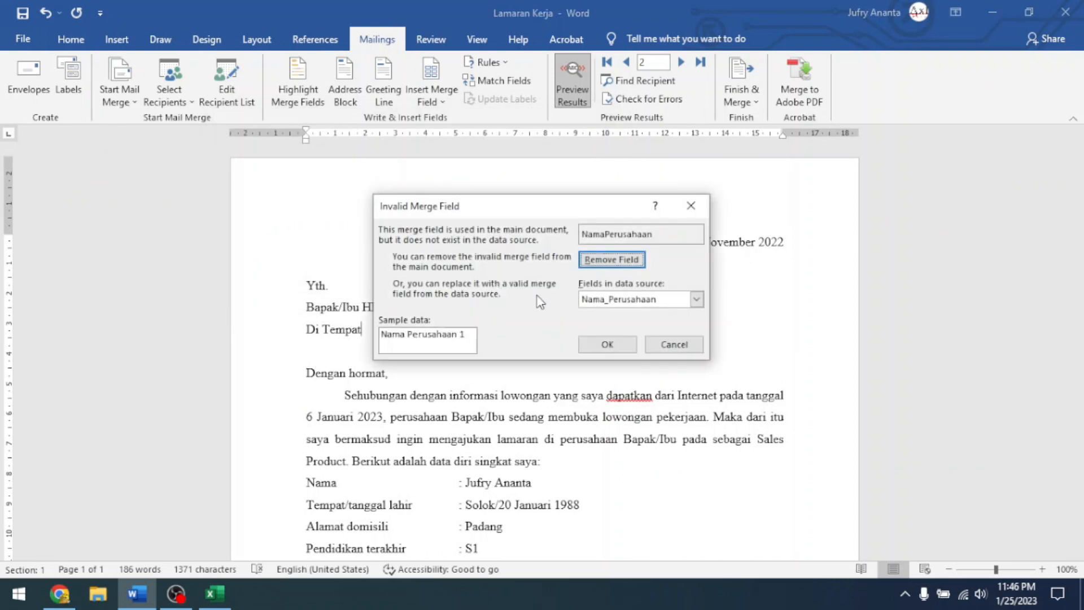
pyautogui.moveTo(486, 212); pyautogui.dragTo(388, 215)
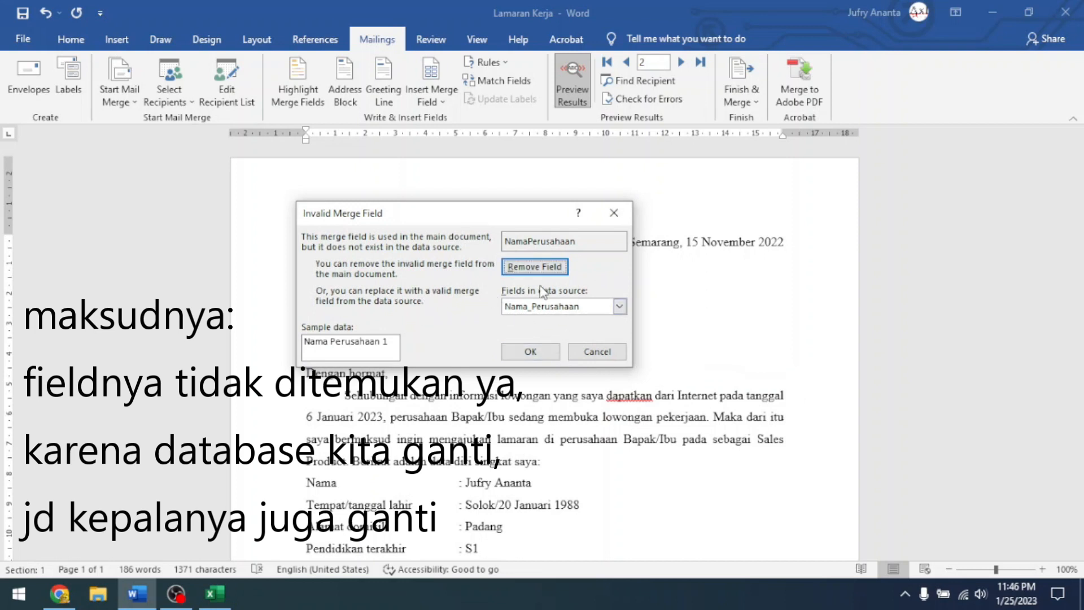
pyautogui.click(532, 269)
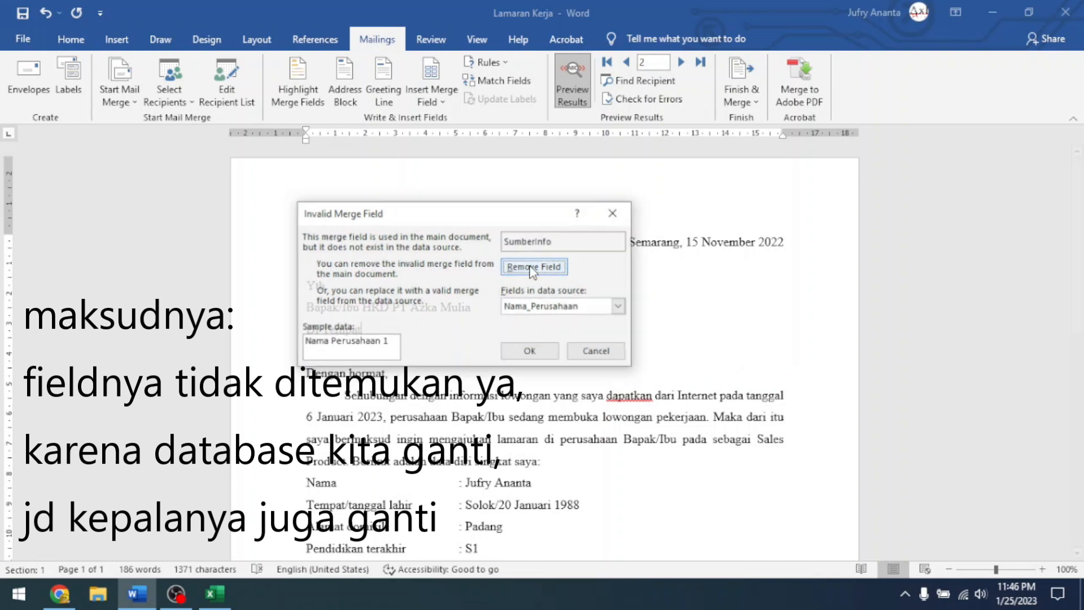
pyautogui.click(532, 269)
pyautogui.click(532, 268)
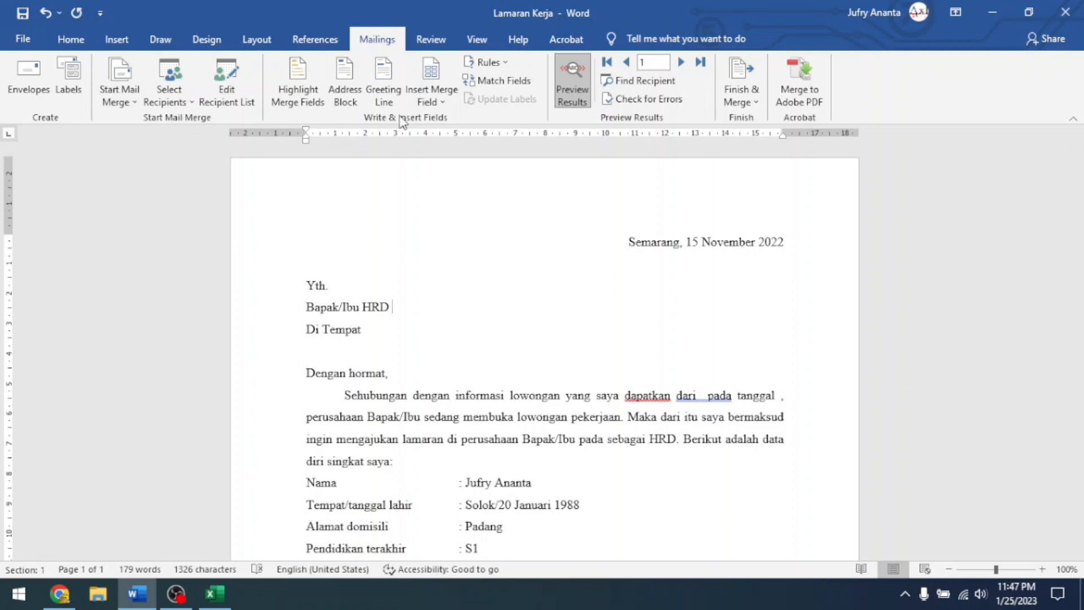
# Insert the Nama_Perusahaan merge field after "Bapak/Ibu HRD" in the letter's address block.
pyautogui.click(432, 102)
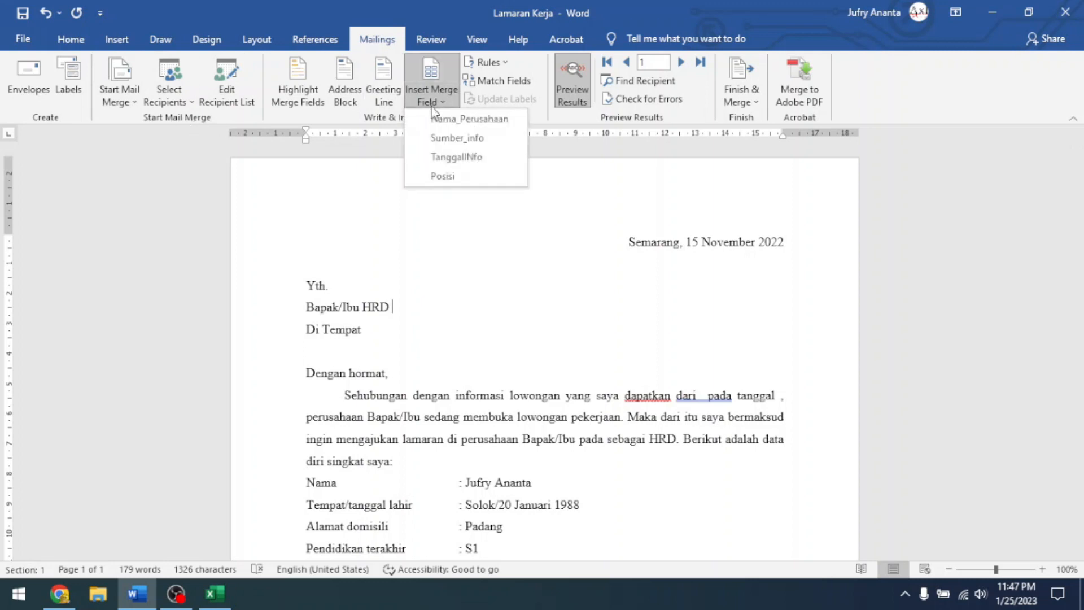
pyautogui.click(465, 118)
pyautogui.scroll(-1, 622, 316)
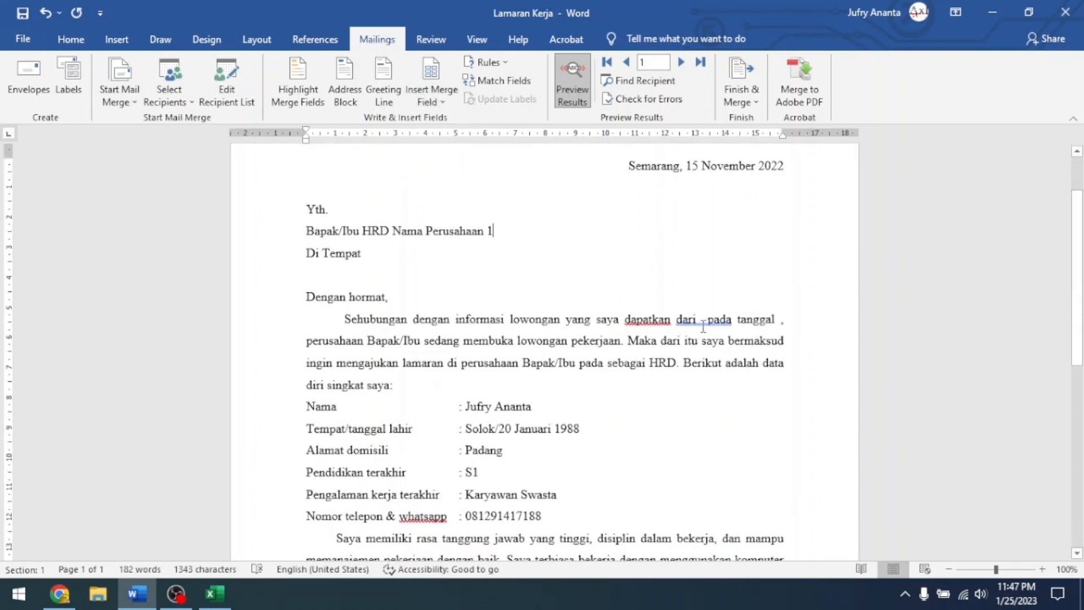
# Insert the Sumber_info merge field after "dapatkan dari" and the TanggalINfo merge field after "pada tanggal" in the opening paragraph.
pyautogui.click(711, 323)
pyautogui.click(703, 319)
pyautogui.click(432, 102)
pyautogui.click(452, 152)
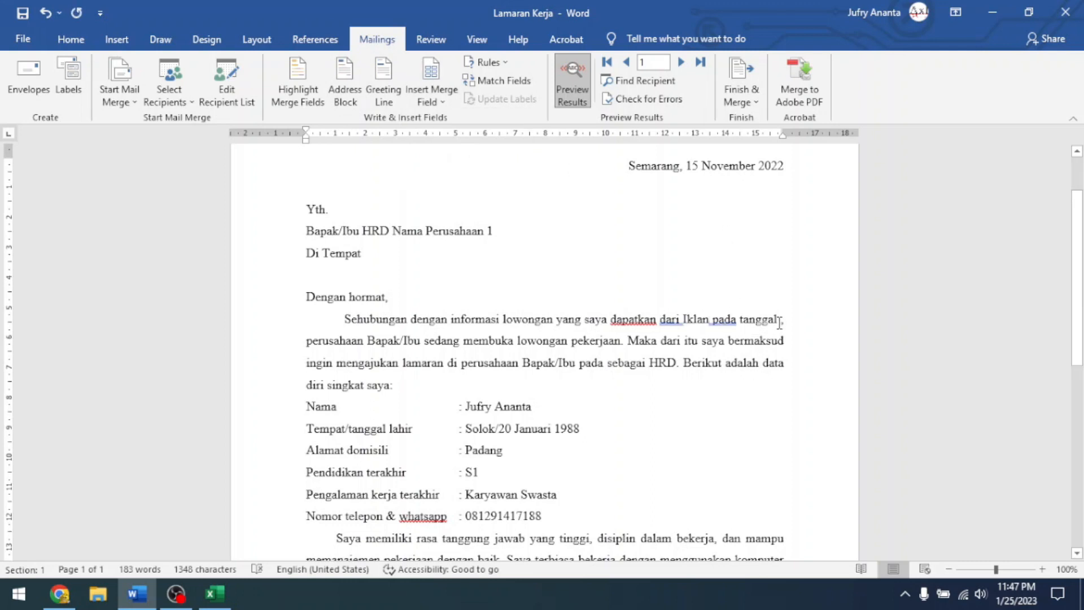
pyautogui.click(432, 101)
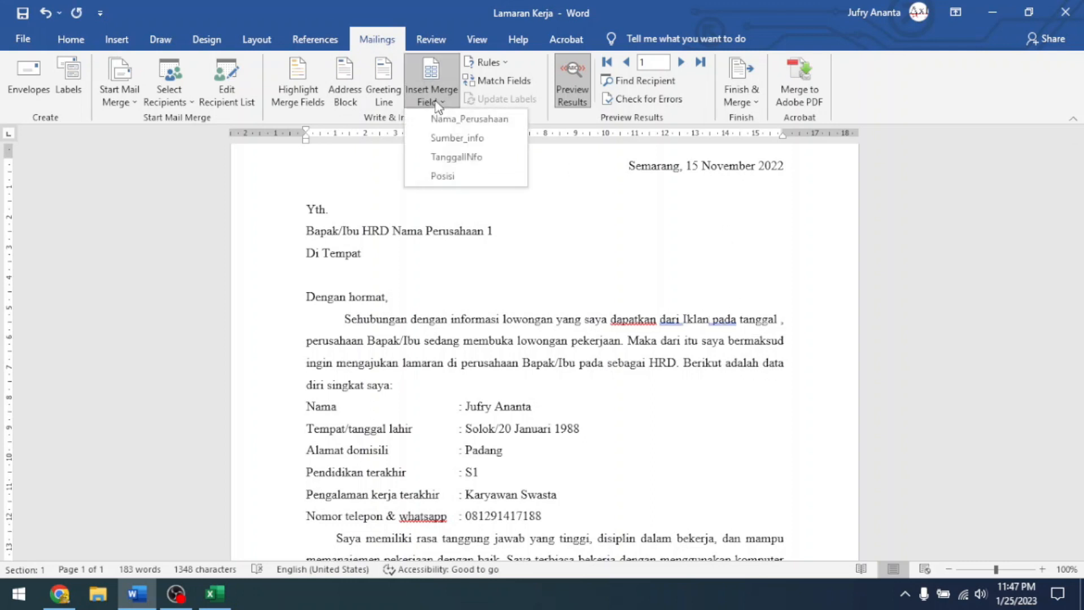
pyautogui.click(459, 172)
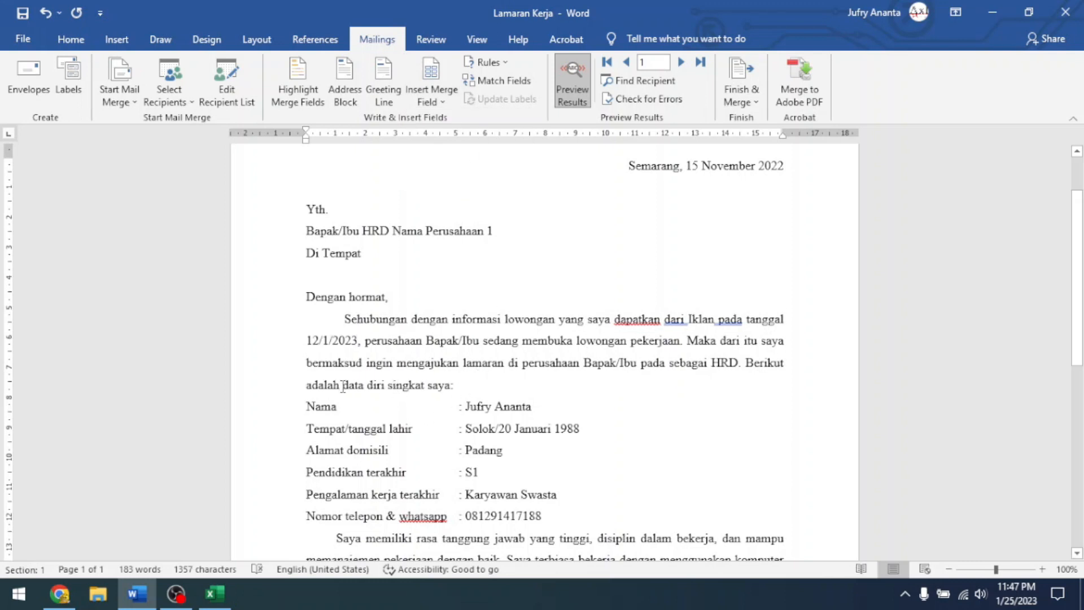
# Replace the position after "pada sebagai" in the opening paragraph with a newly inserted Posisi merge field.
pyautogui.doubleClick(733, 365)
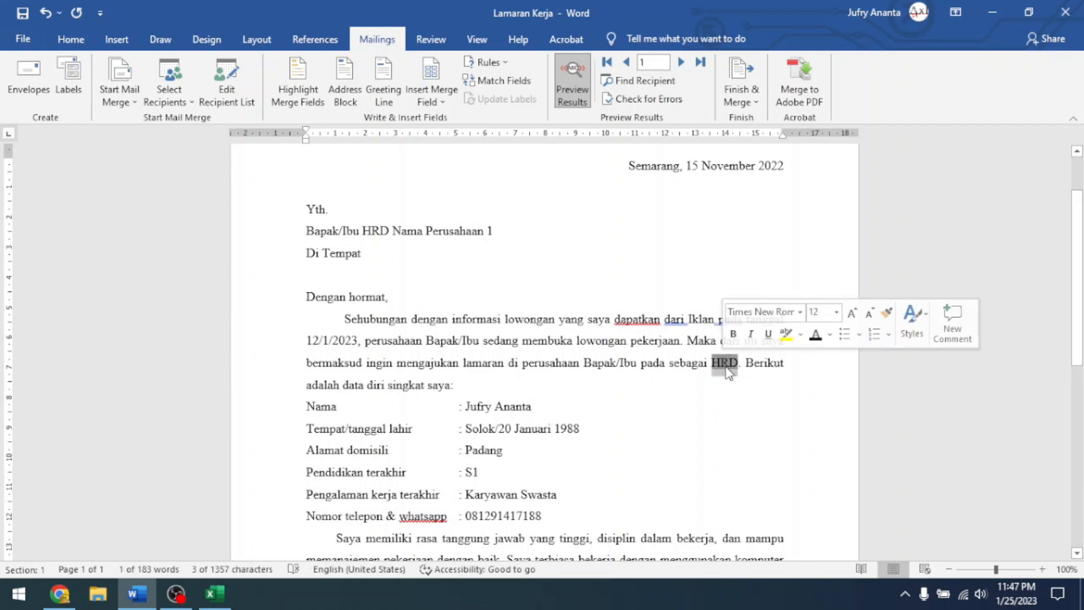
pyautogui.press('Delete')
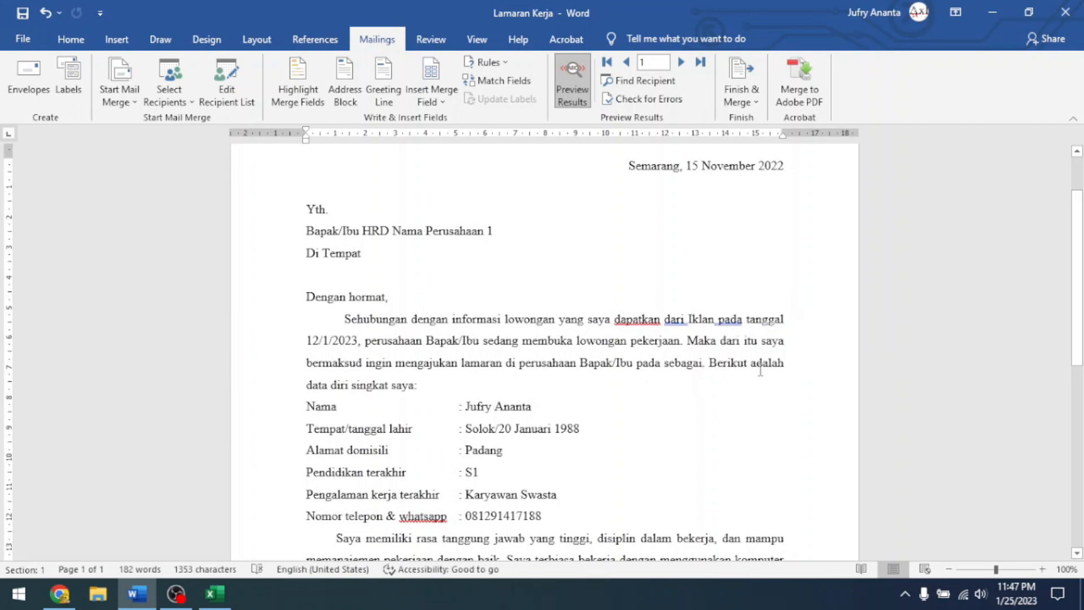
pyautogui.click(431, 100)
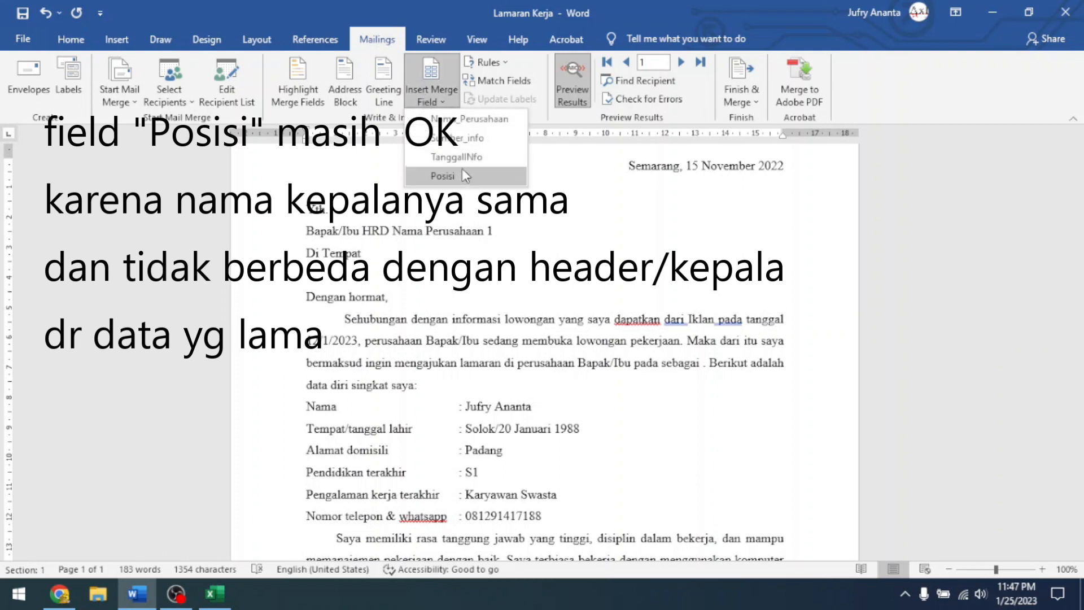
pyautogui.click(443, 176)
pyautogui.click(488, 292)
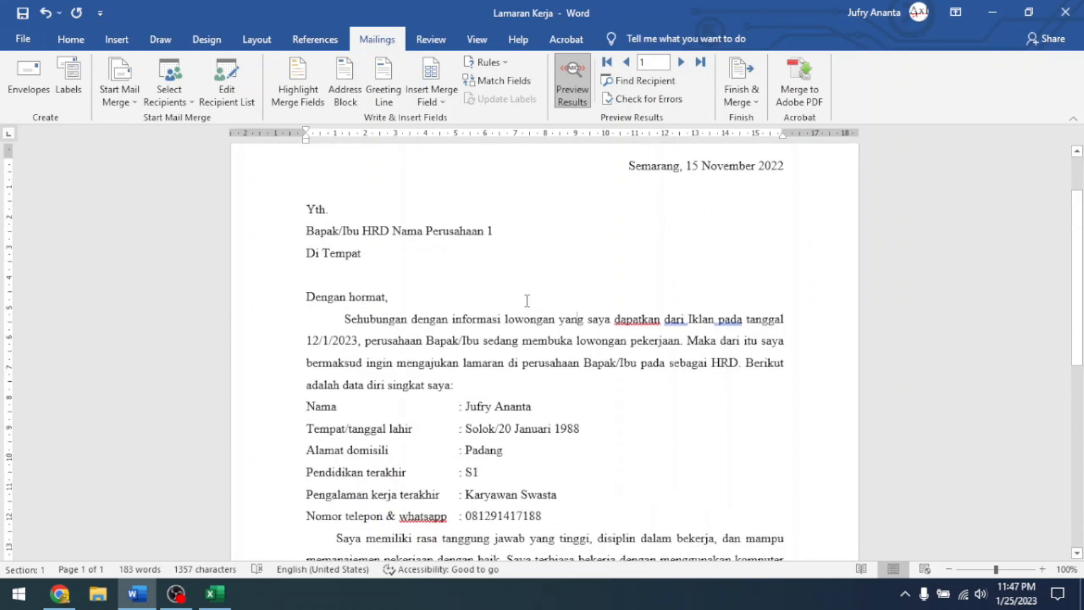
pyautogui.scroll(-1, 531, 305)
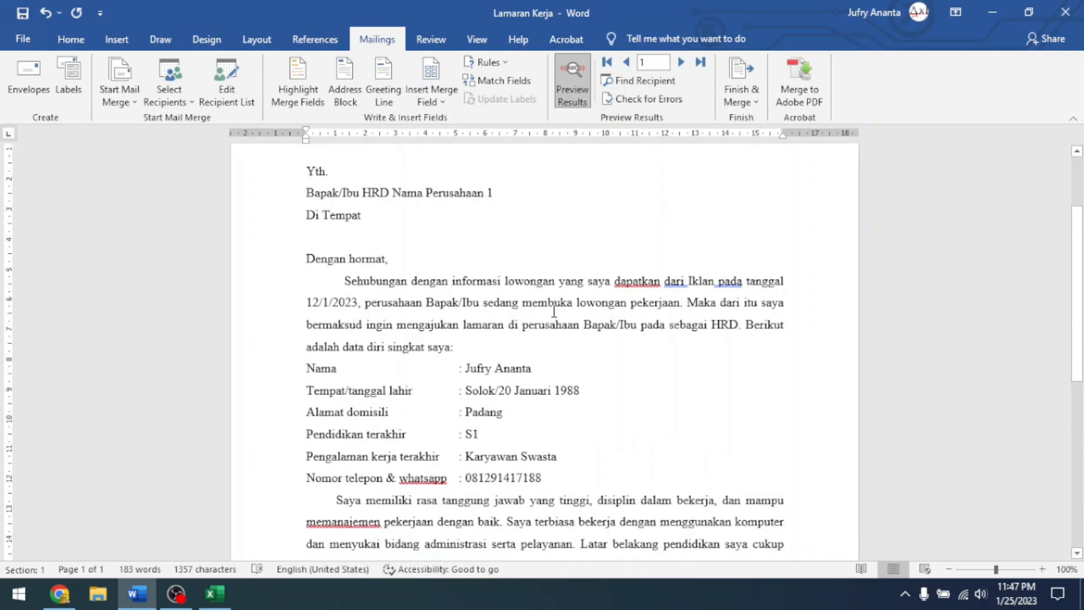
# Check the inserted merge fields by switching the letter between field names and the preview of the first record.
pyautogui.scroll(3, 589, 299)
pyautogui.scroll(-1, 589, 299)
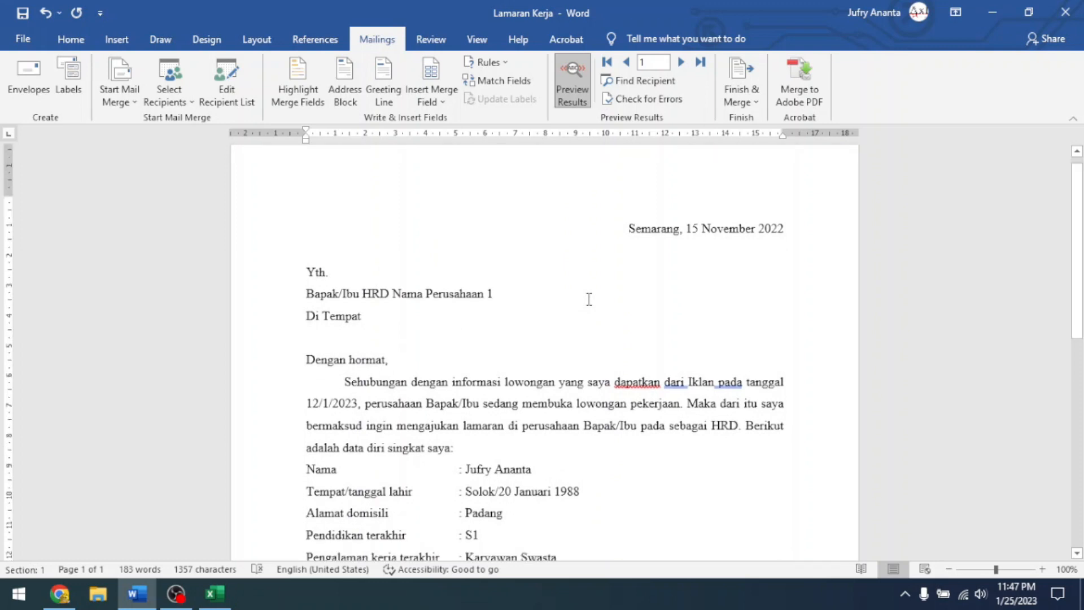
pyautogui.click(572, 84)
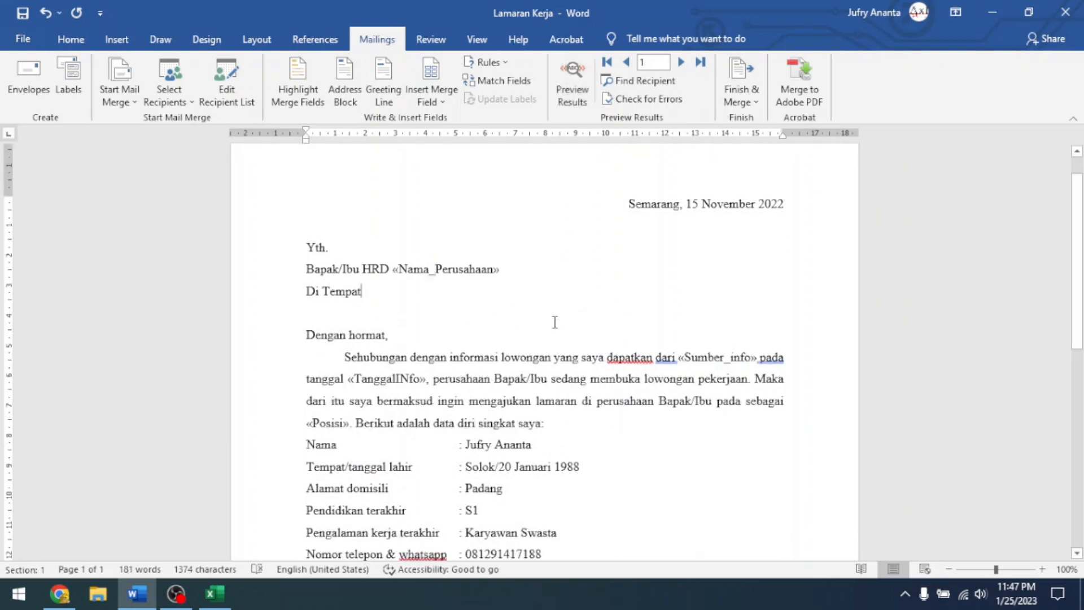
pyautogui.scroll(-1, 555, 317)
pyautogui.scroll(2, 566, 216)
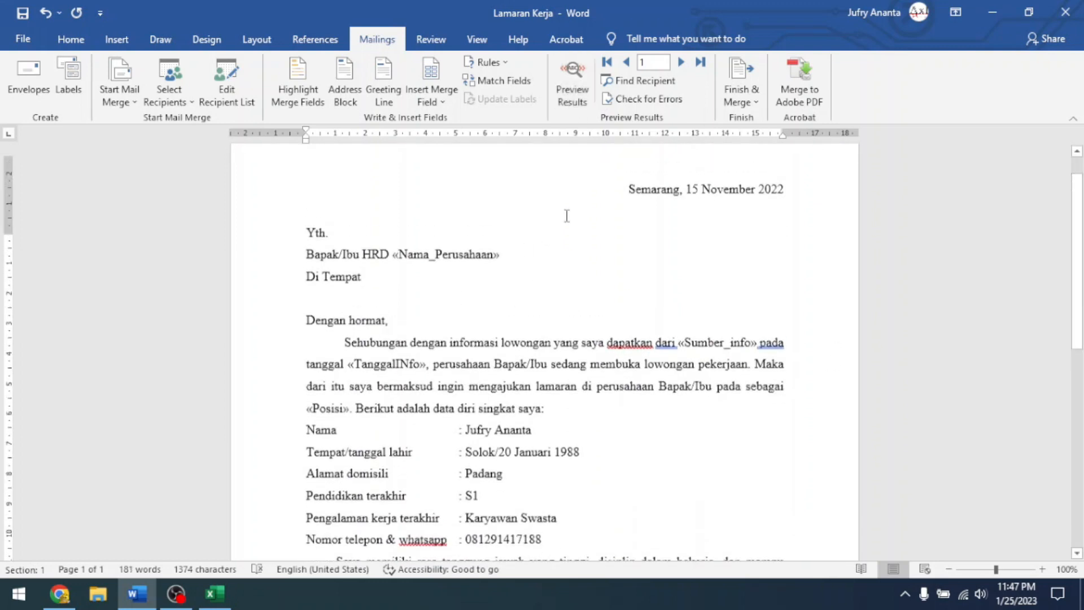
pyautogui.scroll(-2, 509, 289)
pyautogui.click(573, 85)
pyautogui.scroll(1, 524, 288)
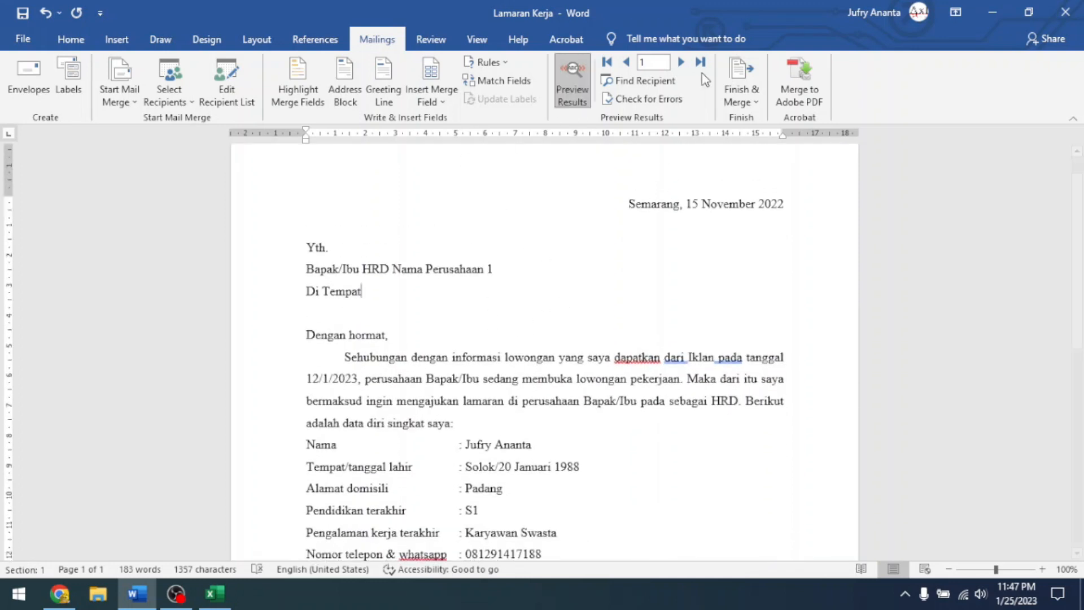
# Preview the letter for records 2 and 3 and check the recipient rows in the Excel data list.
pyautogui.click(681, 62)
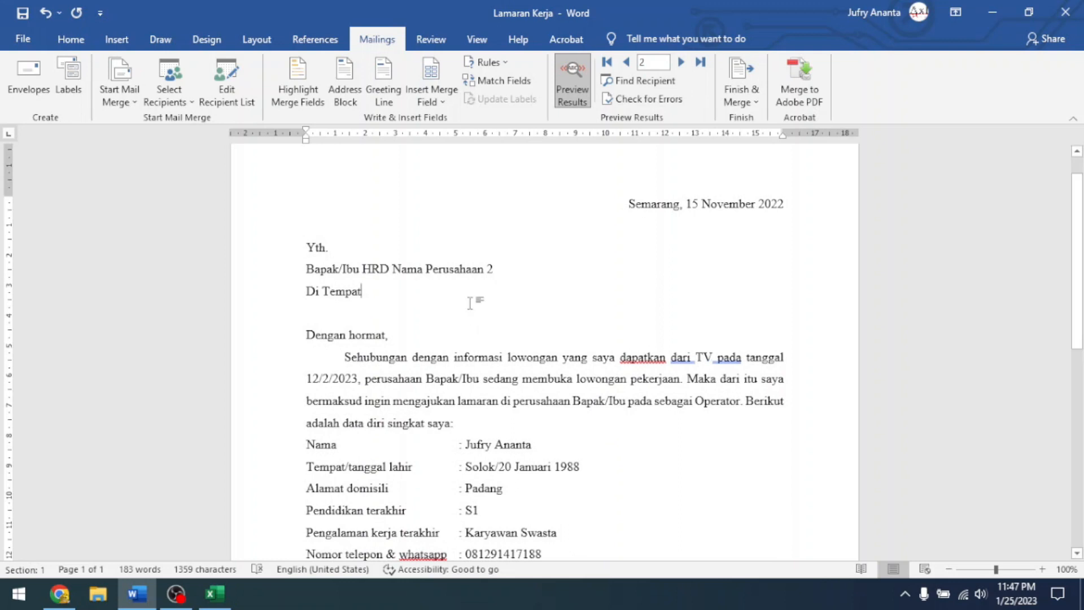
pyautogui.click(682, 63)
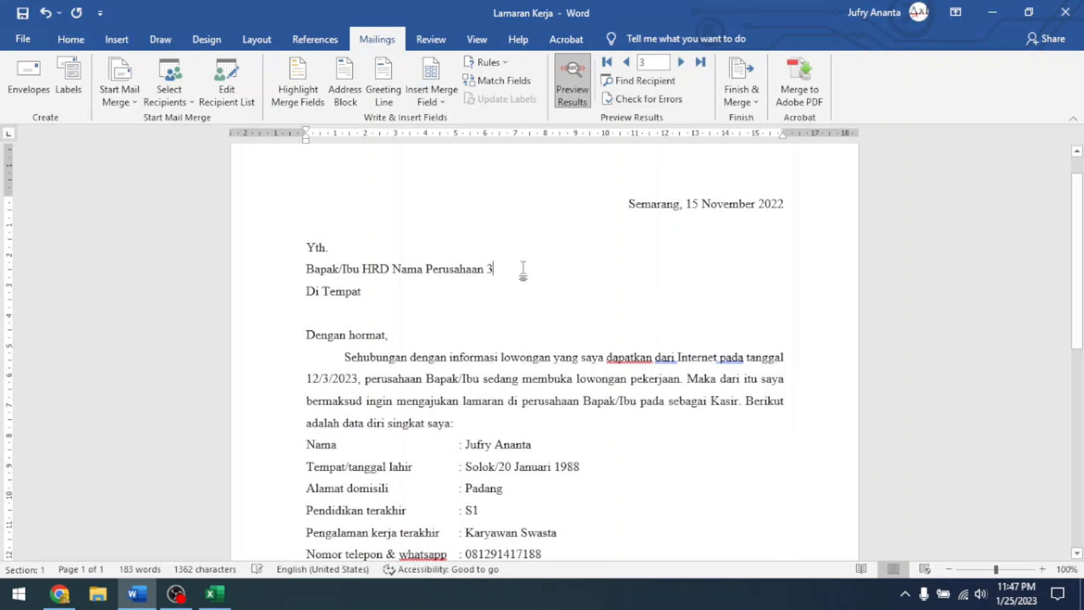
pyautogui.click(215, 594)
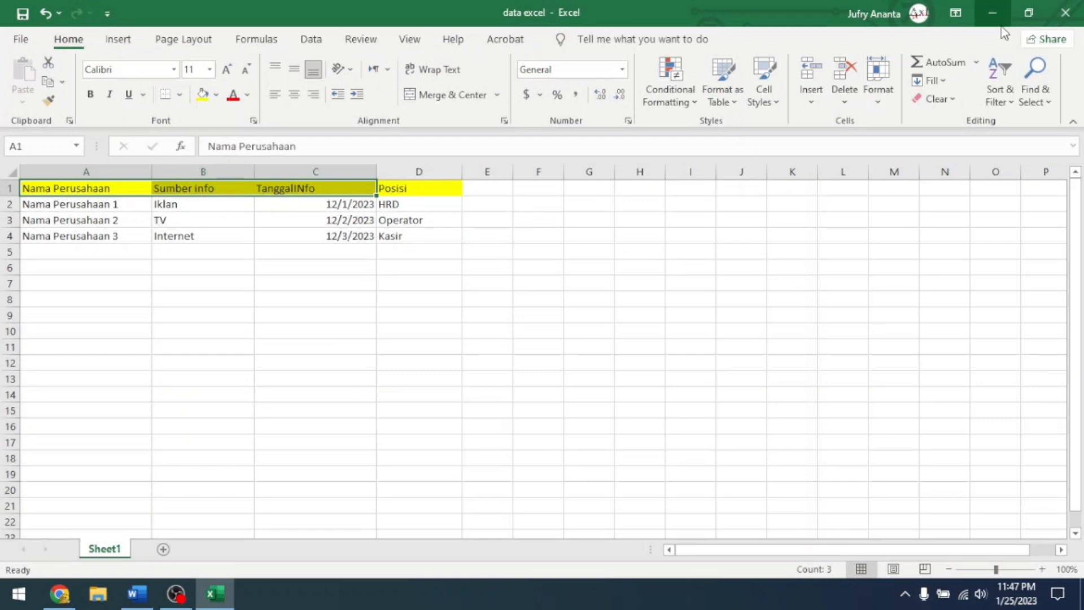
pyautogui.click(992, 13)
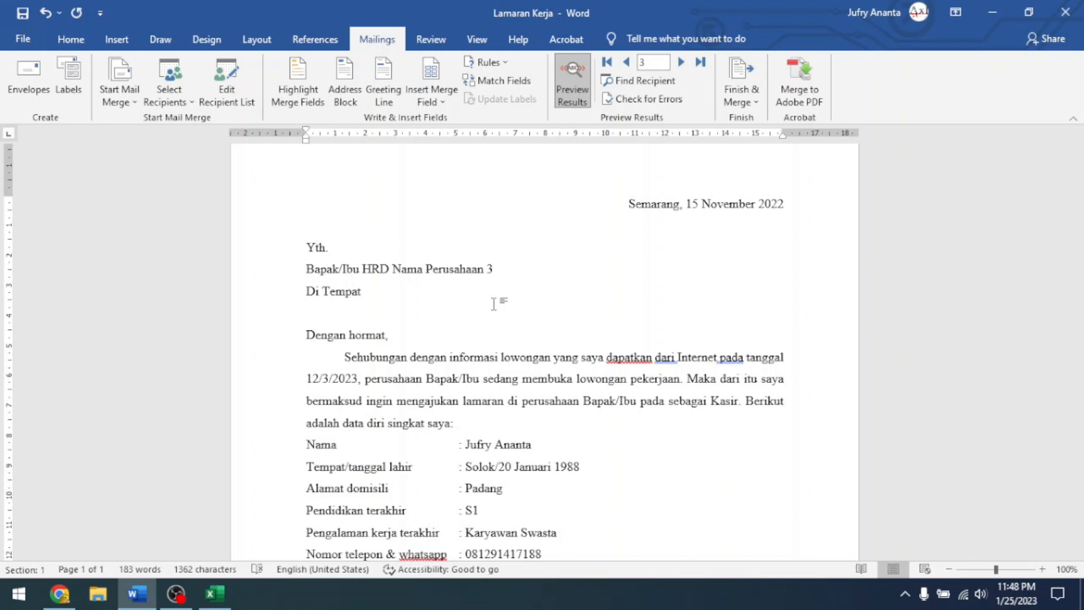
pyautogui.scroll(-10, 495, 303)
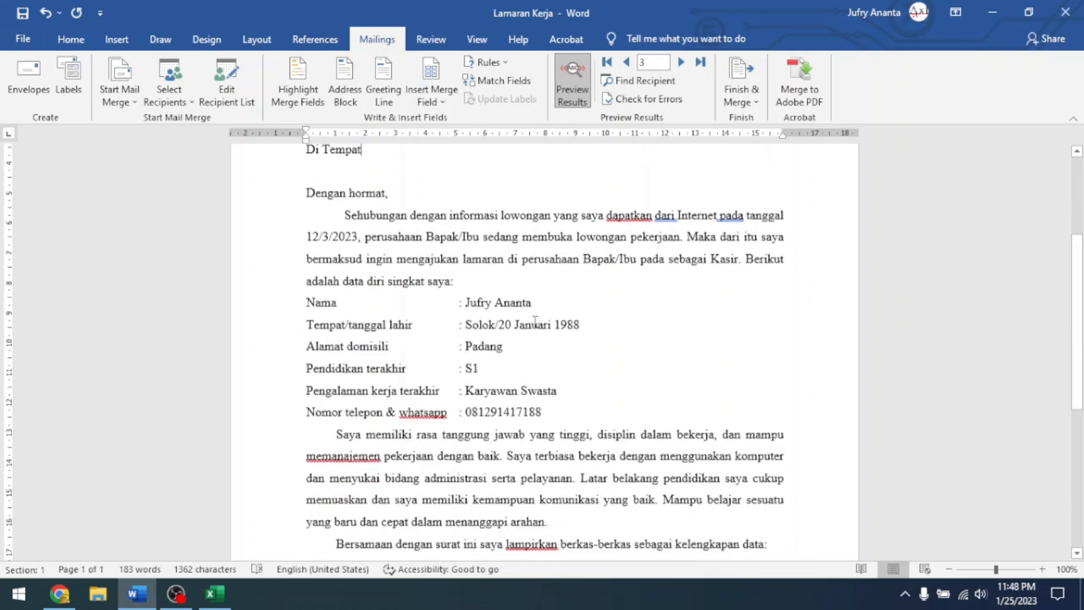
pyautogui.scroll(10, 547, 332)
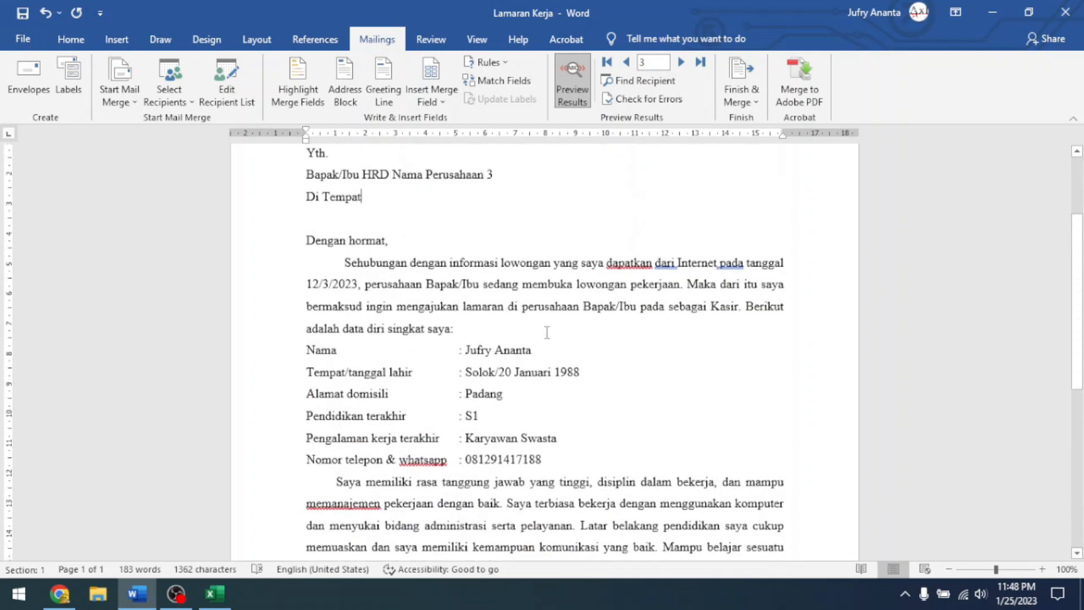
pyautogui.scroll(-1, 546, 336)
pyautogui.scroll(2, 552, 344)
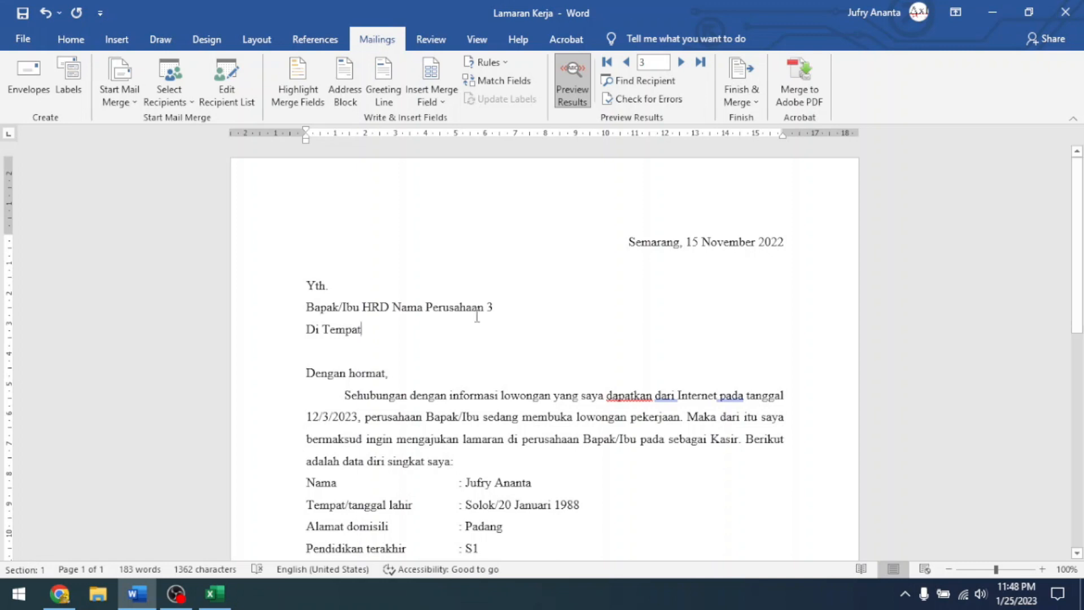
pyautogui.scroll(-7, 537, 339)
pyautogui.scroll(5, 515, 325)
pyautogui.scroll(3, 515, 324)
# Insert the Nama_Perusahaan merge field after "Di Tempat" in the letter's address block.
pyautogui.click(431, 97)
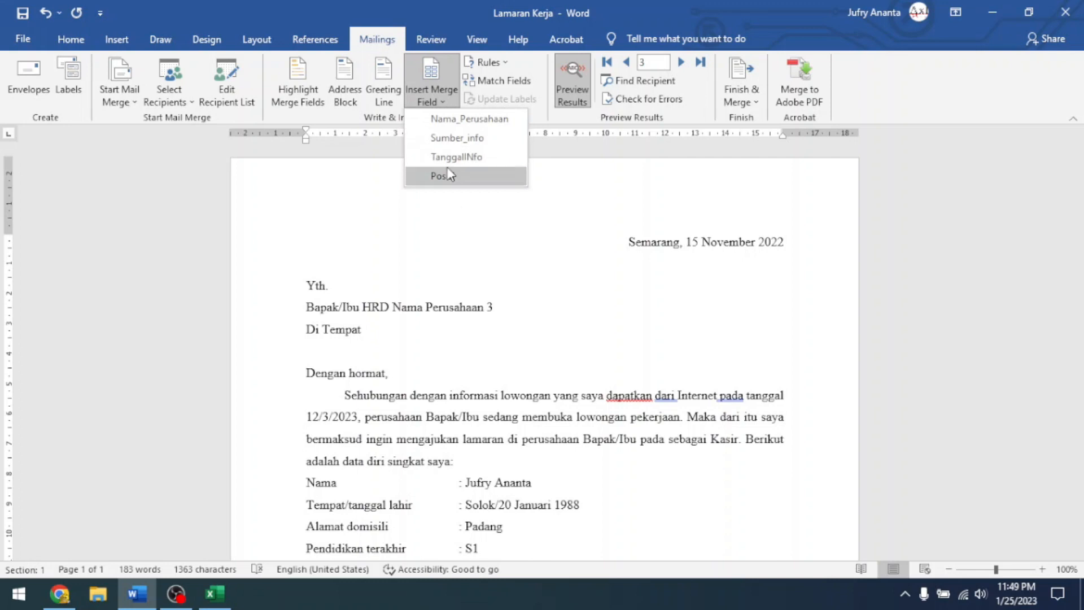
pyautogui.click(447, 119)
pyautogui.click(462, 305)
pyautogui.click(453, 327)
pyautogui.click(488, 332)
# Start a second page after the dotted signature line and insert the Nama_Perusahaan merge field there.
pyautogui.scroll(-6, 478, 321)
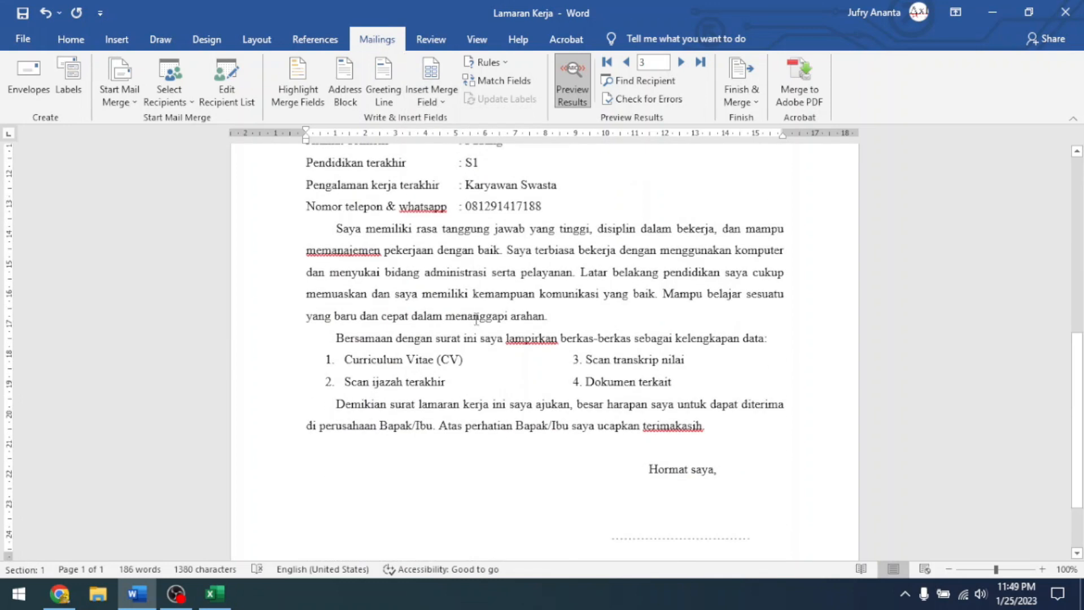
pyautogui.scroll(-2, 476, 320)
pyautogui.click(768, 424)
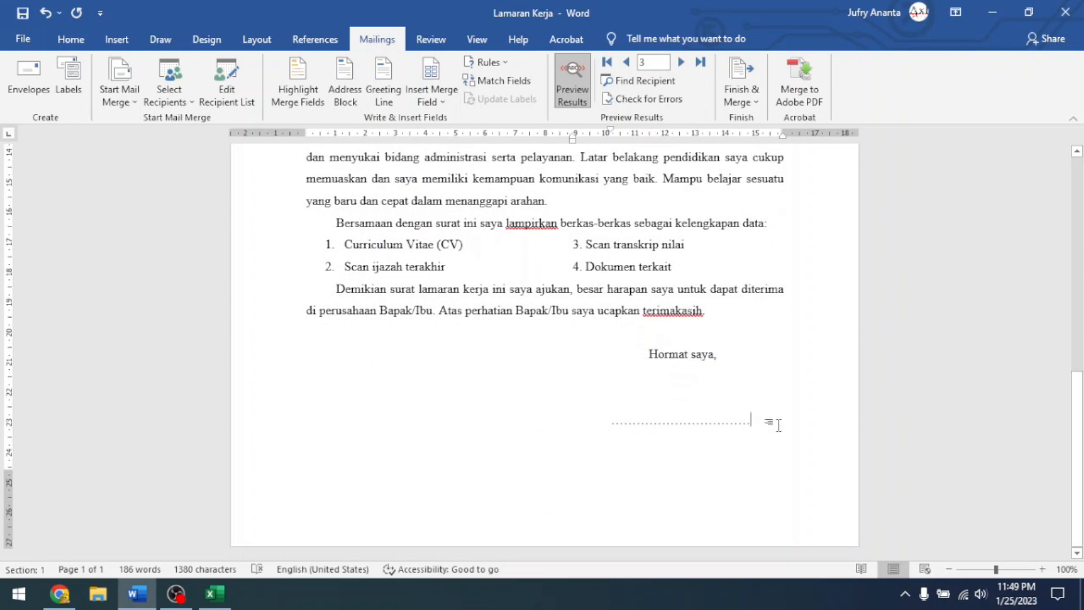
pyautogui.scroll(-3, 780, 426)
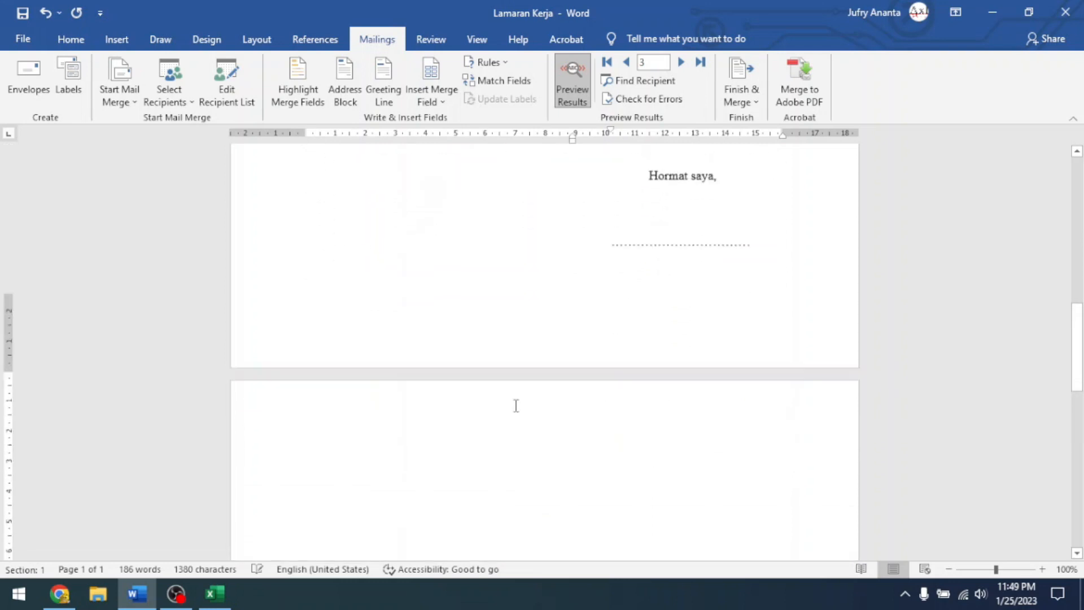
pyautogui.scroll(-3, 516, 406)
pyautogui.click(431, 101)
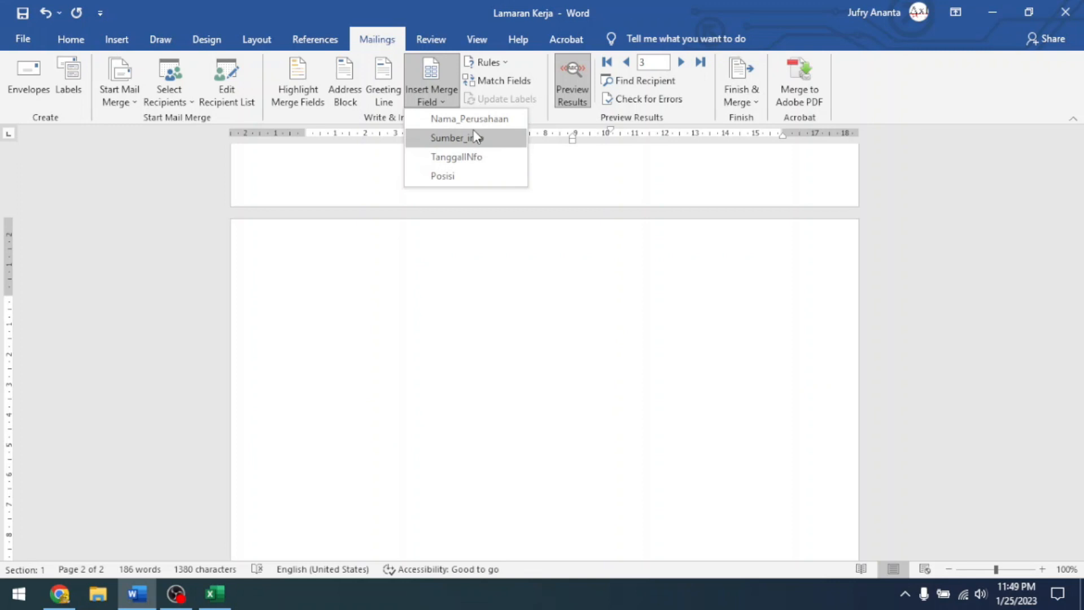
pyautogui.click(475, 137)
# Compare the company name field on the second page with the ones in the first page's address block.
pyautogui.scroll(10, 650, 322)
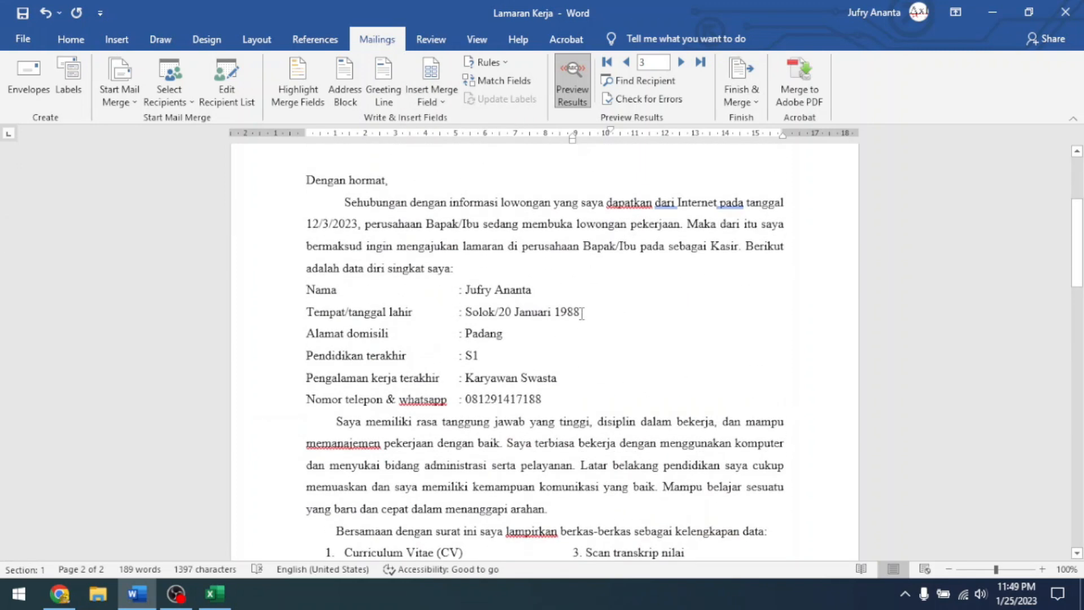
pyautogui.scroll(-10, 589, 313)
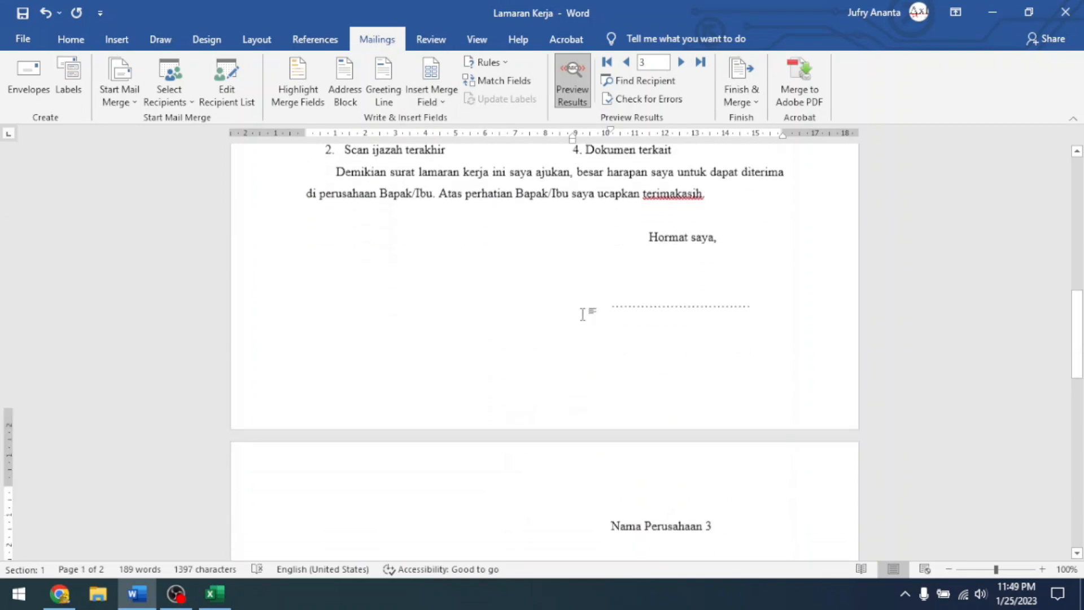
pyautogui.click(676, 458)
pyautogui.scroll(12, 528, 379)
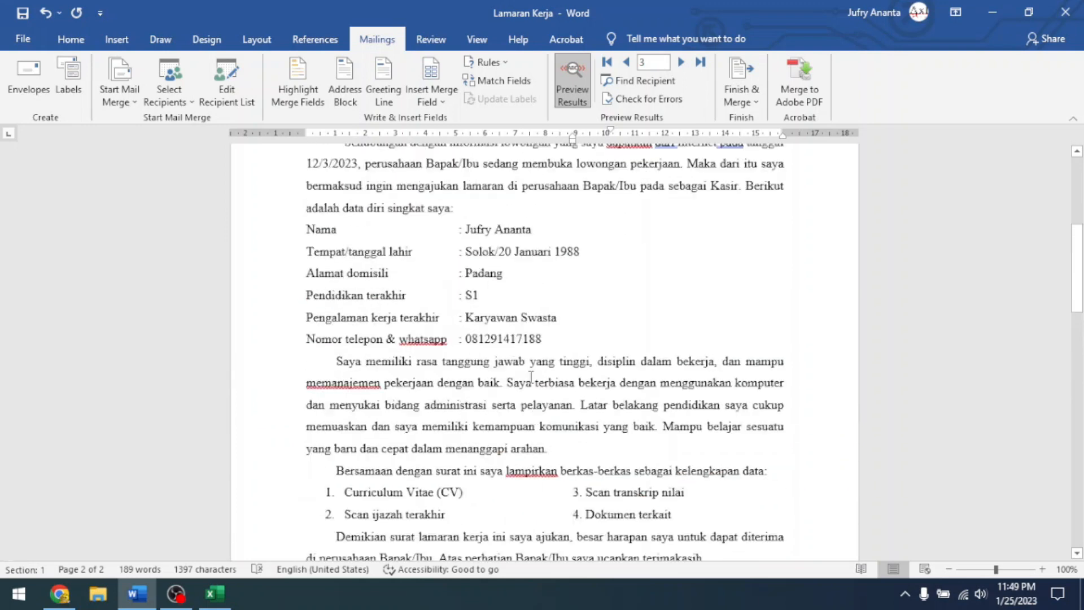
pyautogui.scroll(-15, 533, 375)
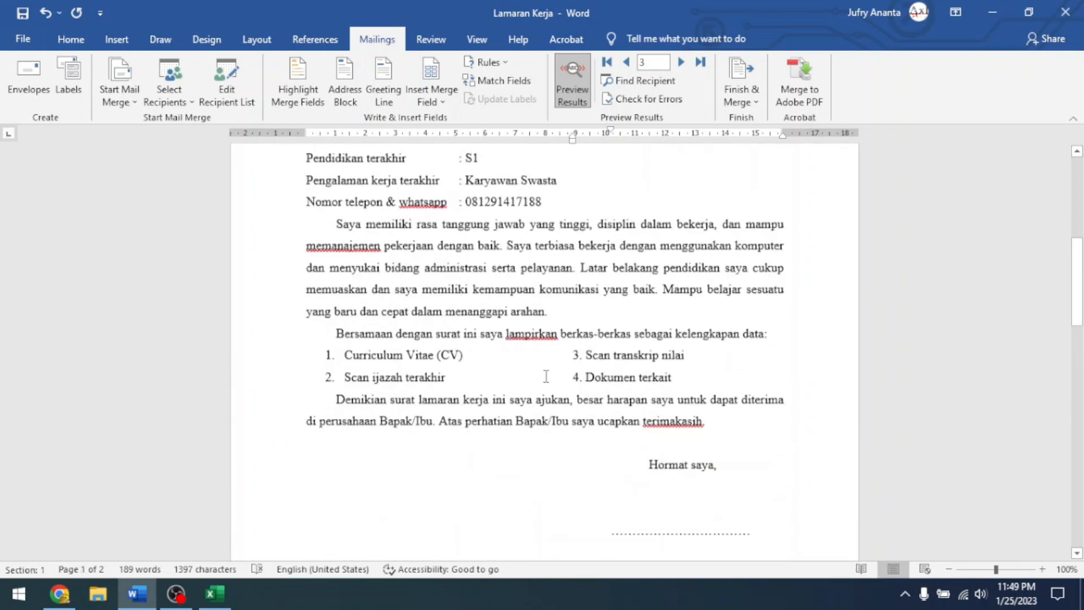
pyautogui.click(723, 388)
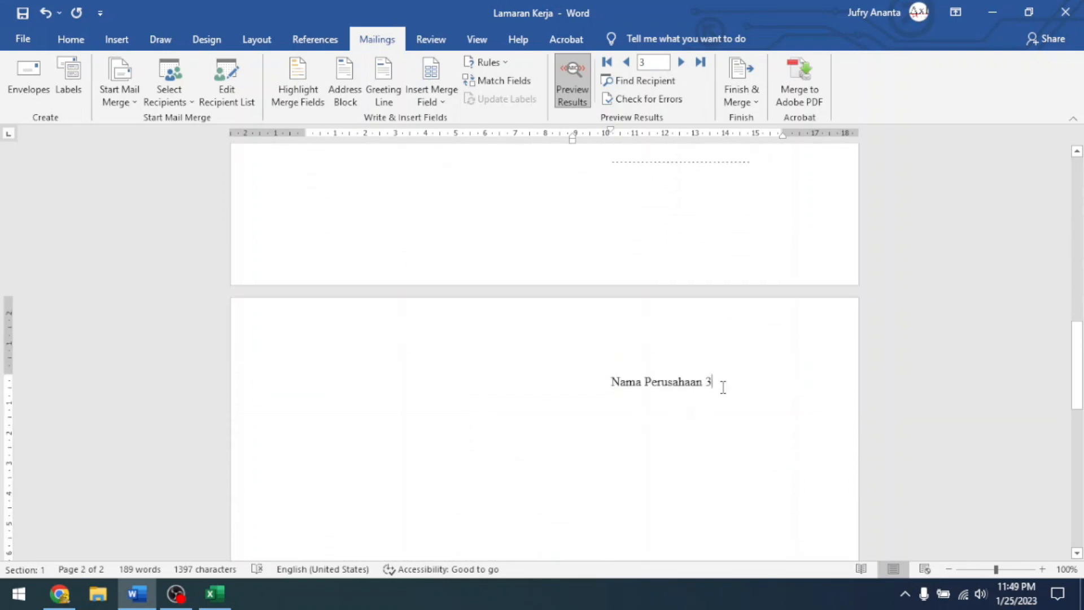
pyautogui.scroll(8, 718, 378)
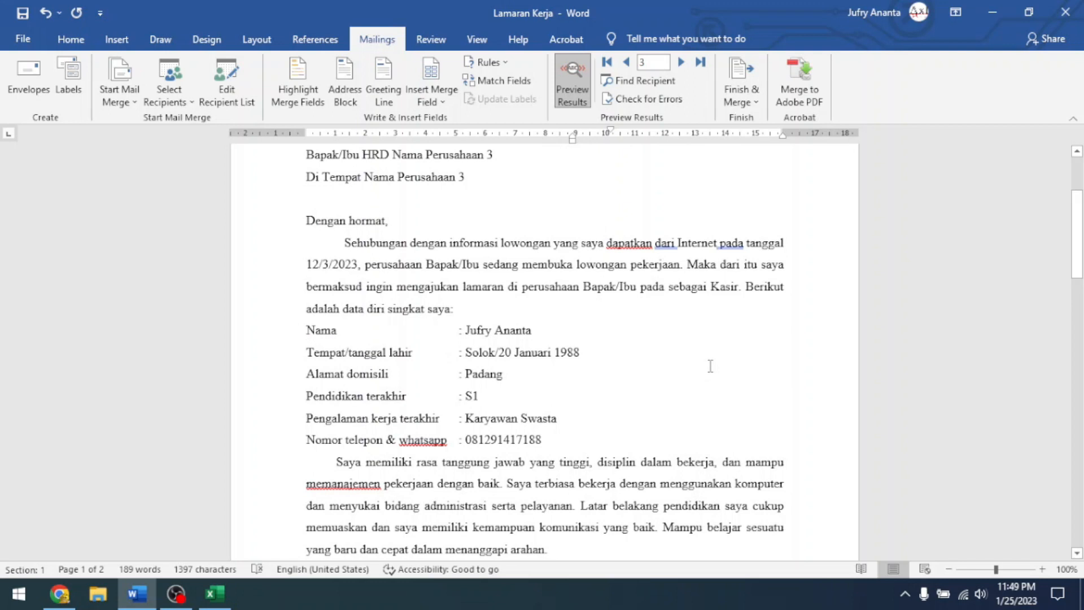
pyautogui.scroll(-8, 711, 366)
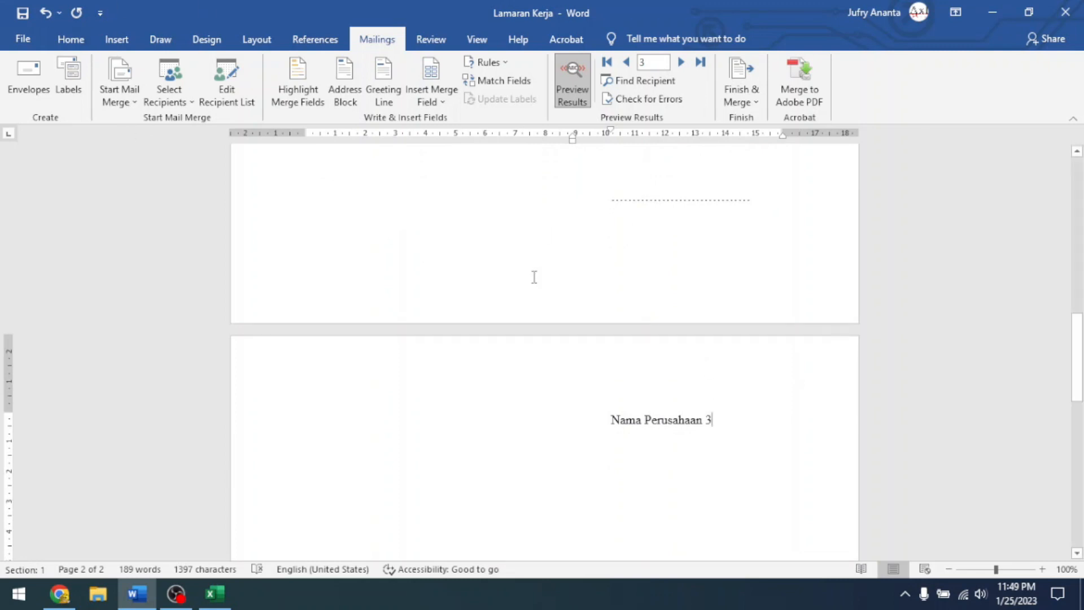
pyautogui.moveTo(713, 420); pyautogui.dragTo(612, 423)
pyautogui.scroll(5, 713, 413)
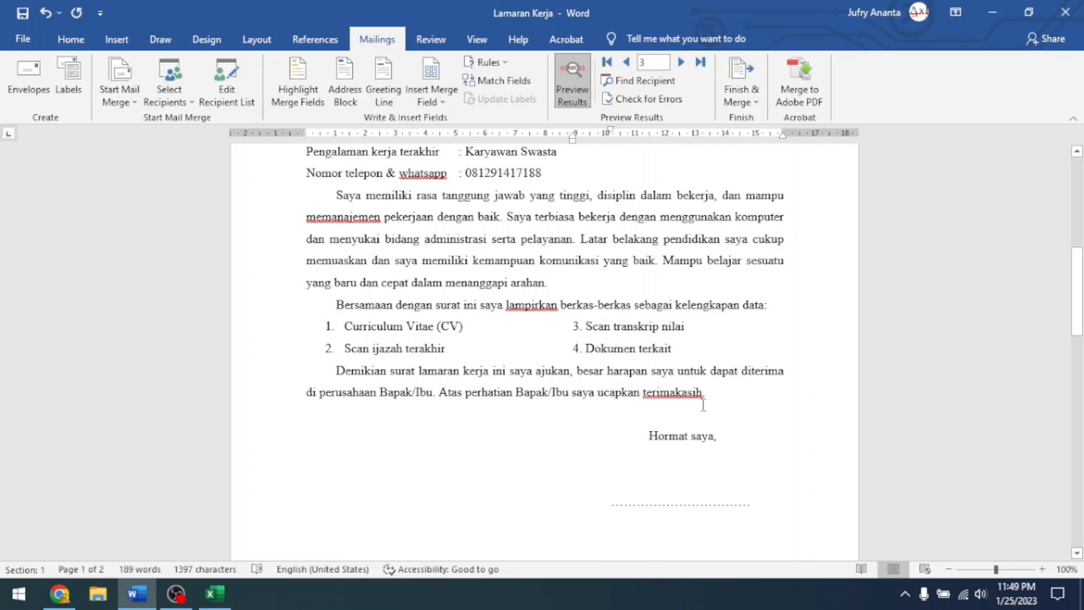
pyautogui.scroll(-3, 704, 404)
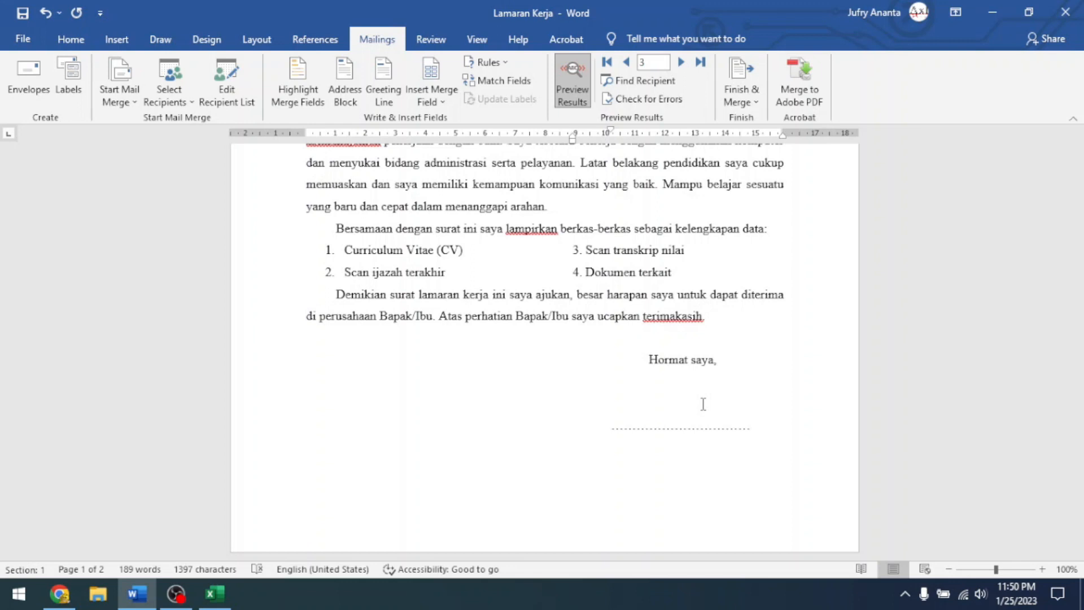
pyautogui.click(693, 405)
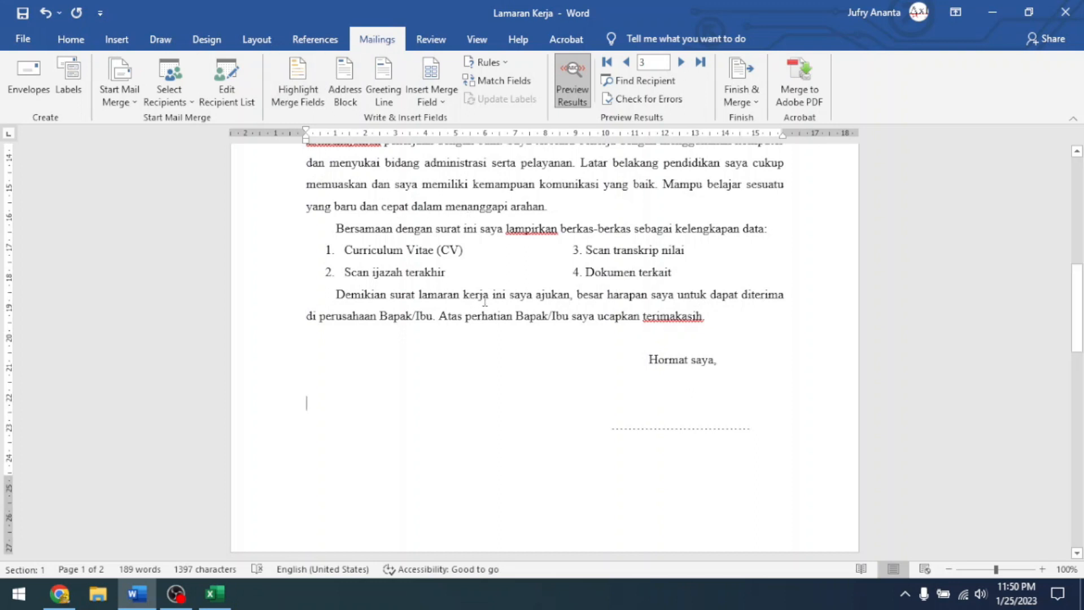
pyautogui.click(726, 360)
pyautogui.click(680, 377)
pyautogui.click(594, 369)
pyautogui.click(641, 395)
pyautogui.scroll(1, 641, 395)
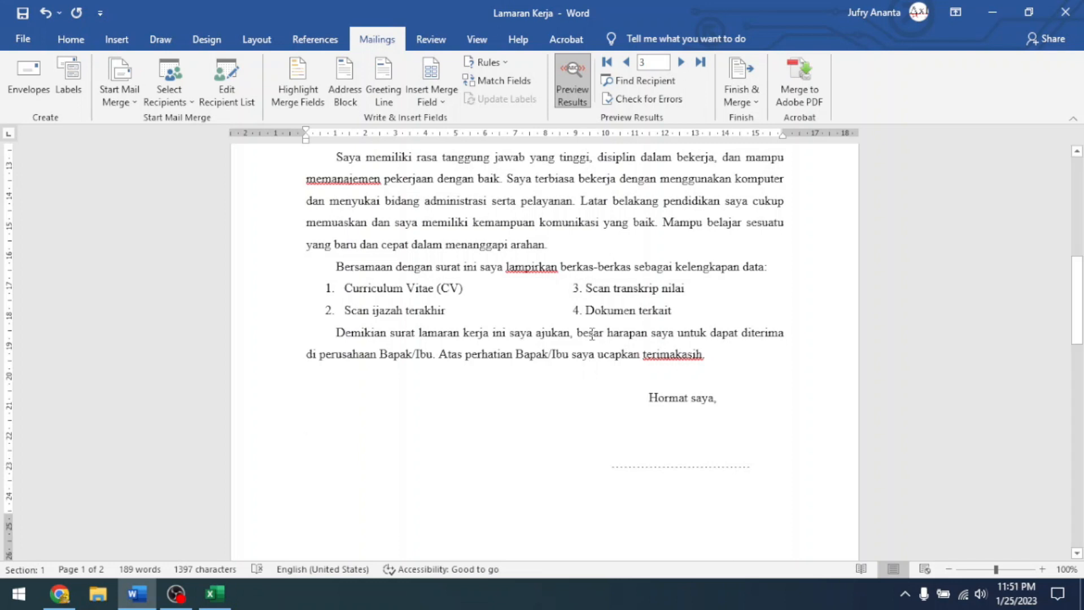
pyautogui.scroll(6, 594, 337)
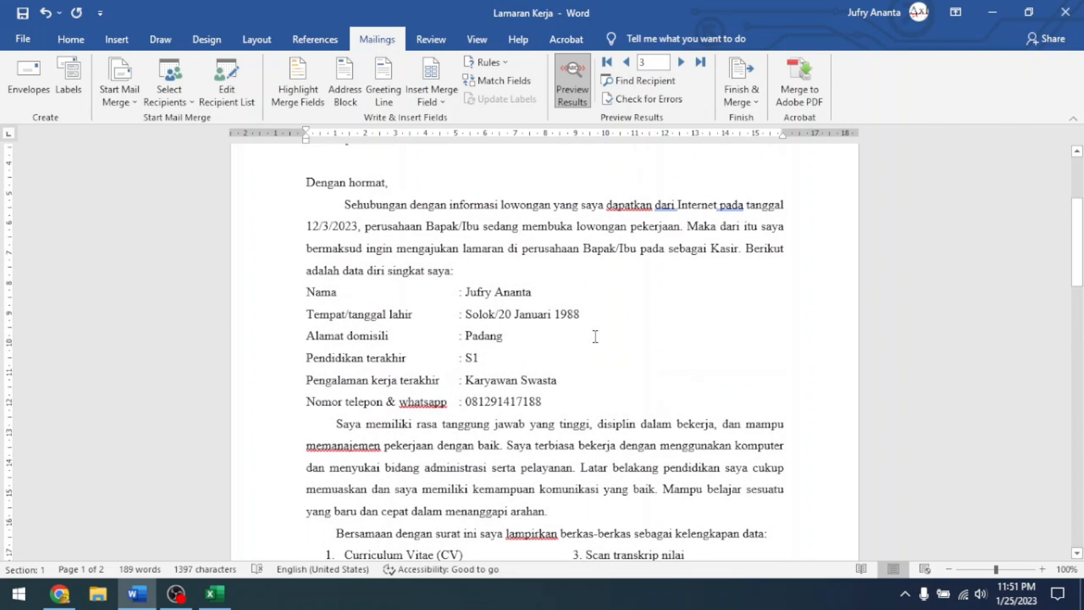
pyautogui.scroll(2, 596, 337)
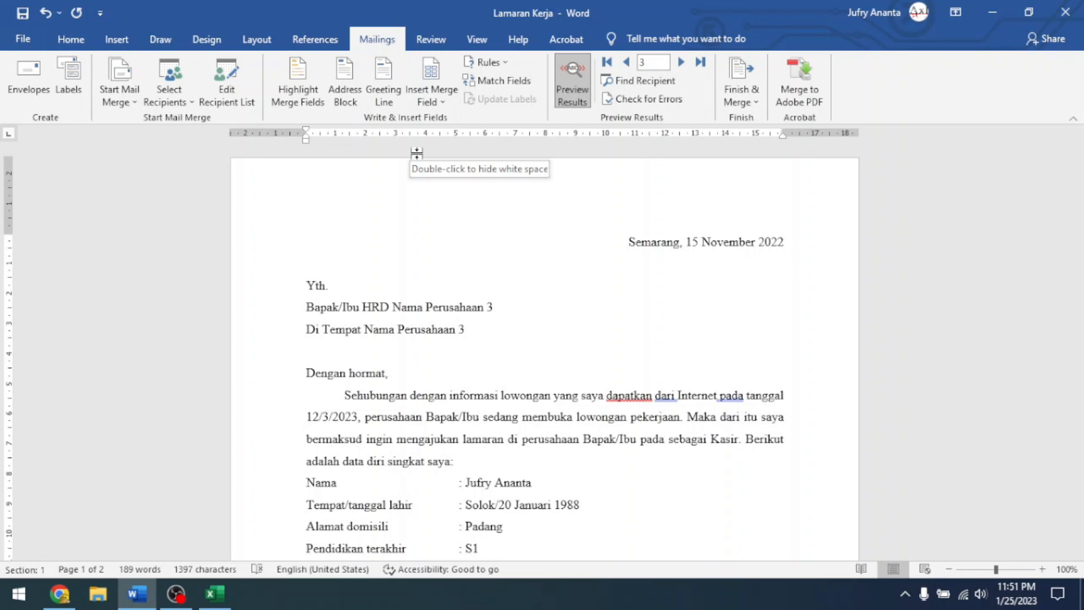
pyautogui.scroll(-3, 480, 284)
pyautogui.scroll(3, 480, 284)
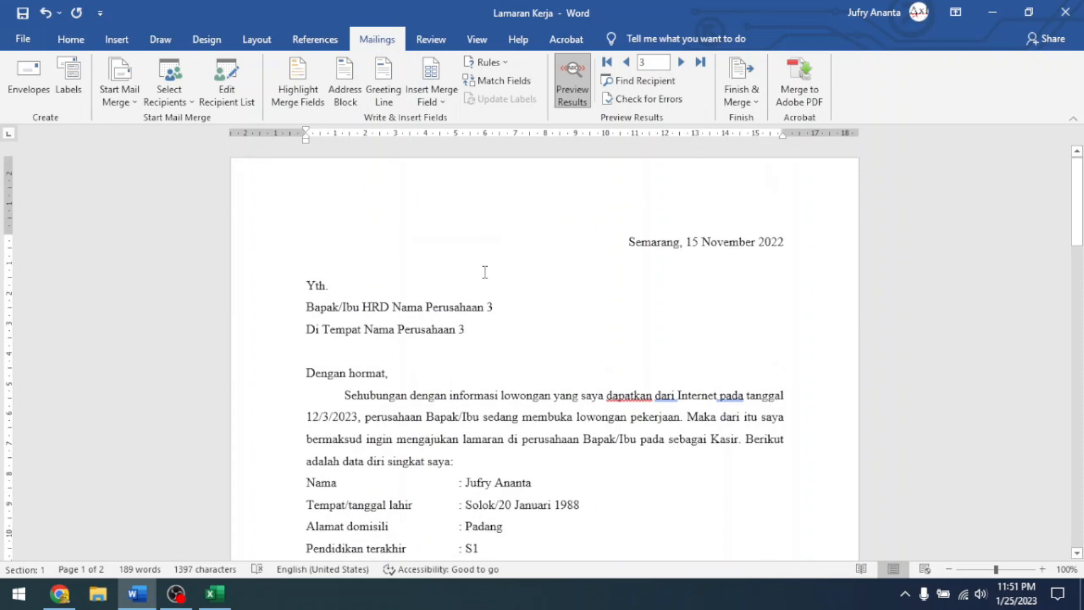
pyautogui.click(500, 64)
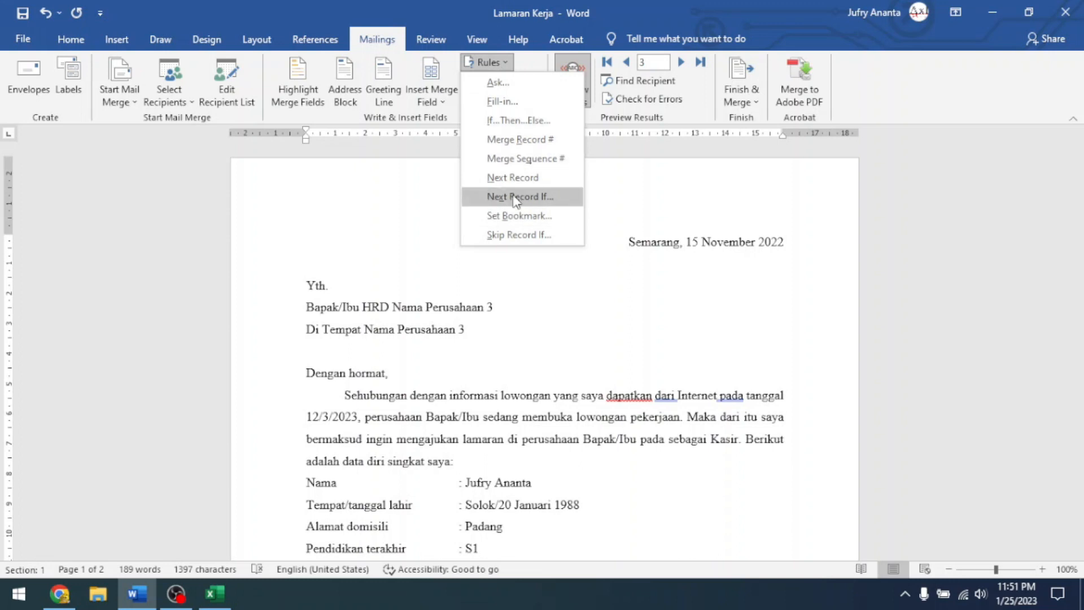
pyautogui.click(346, 283)
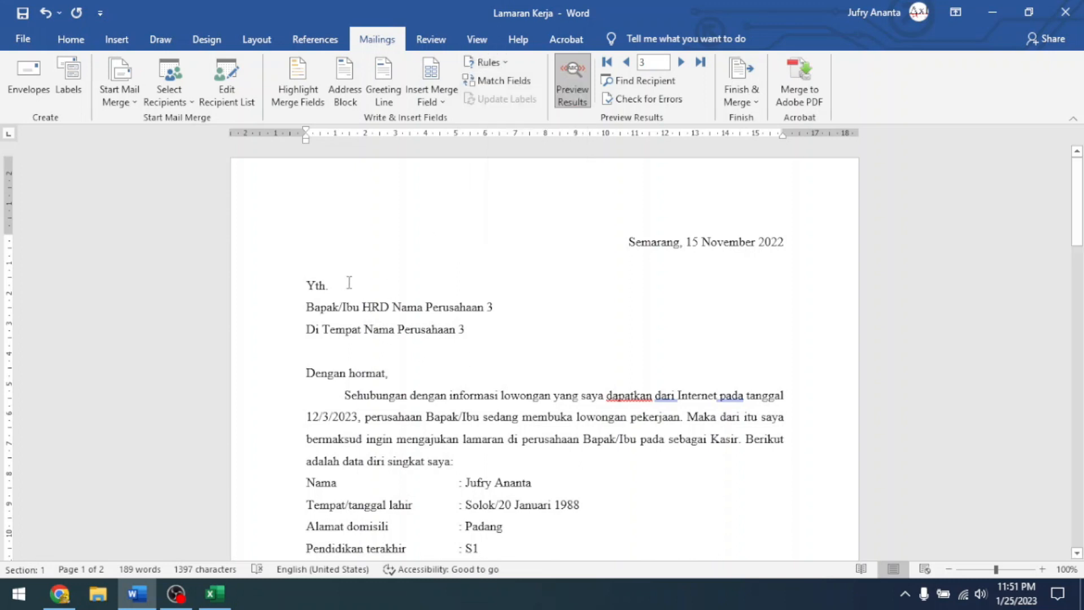